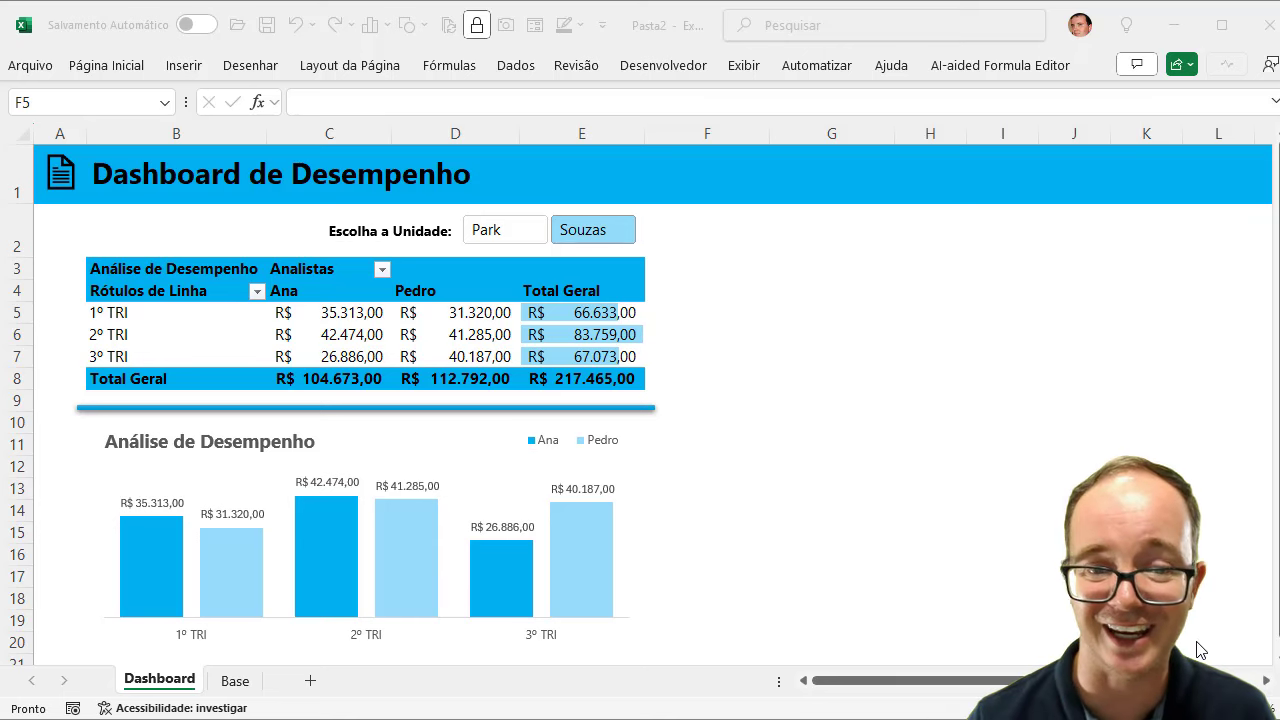
Switch to the Base sheet with the ID, Período, Lançamento, Responsável and Unidade records
click(236, 686)
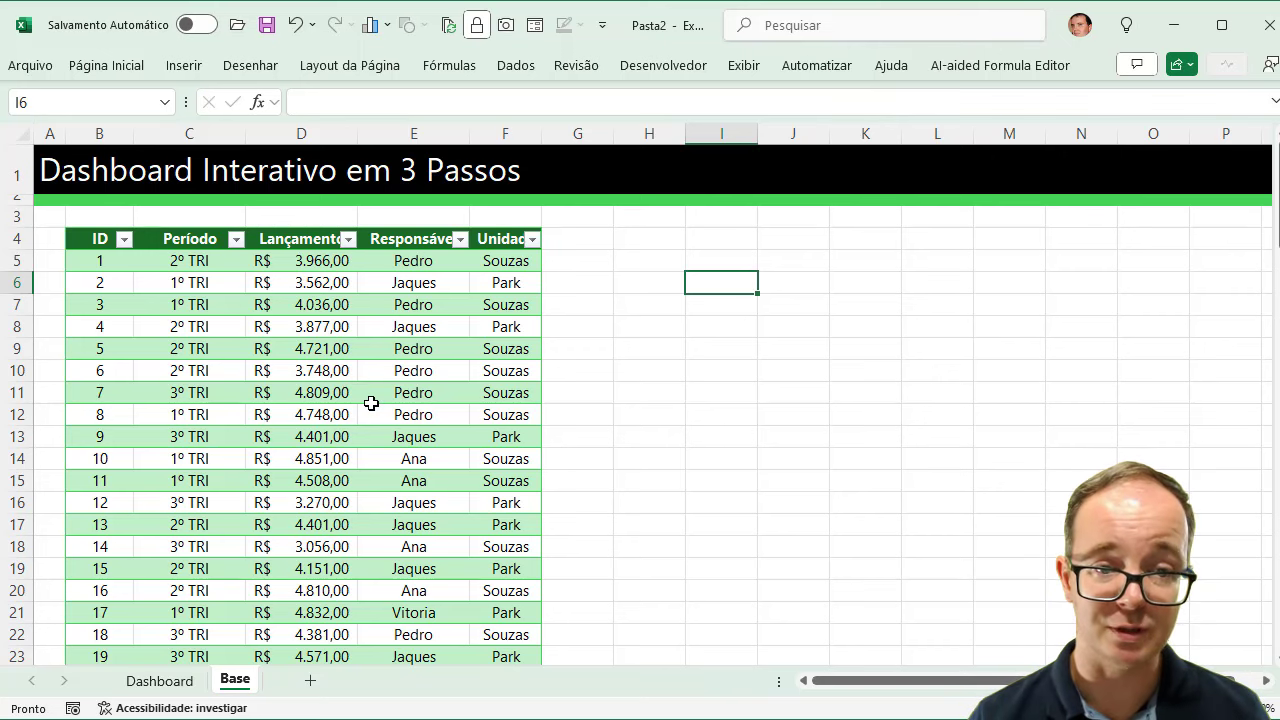
click(162, 684)
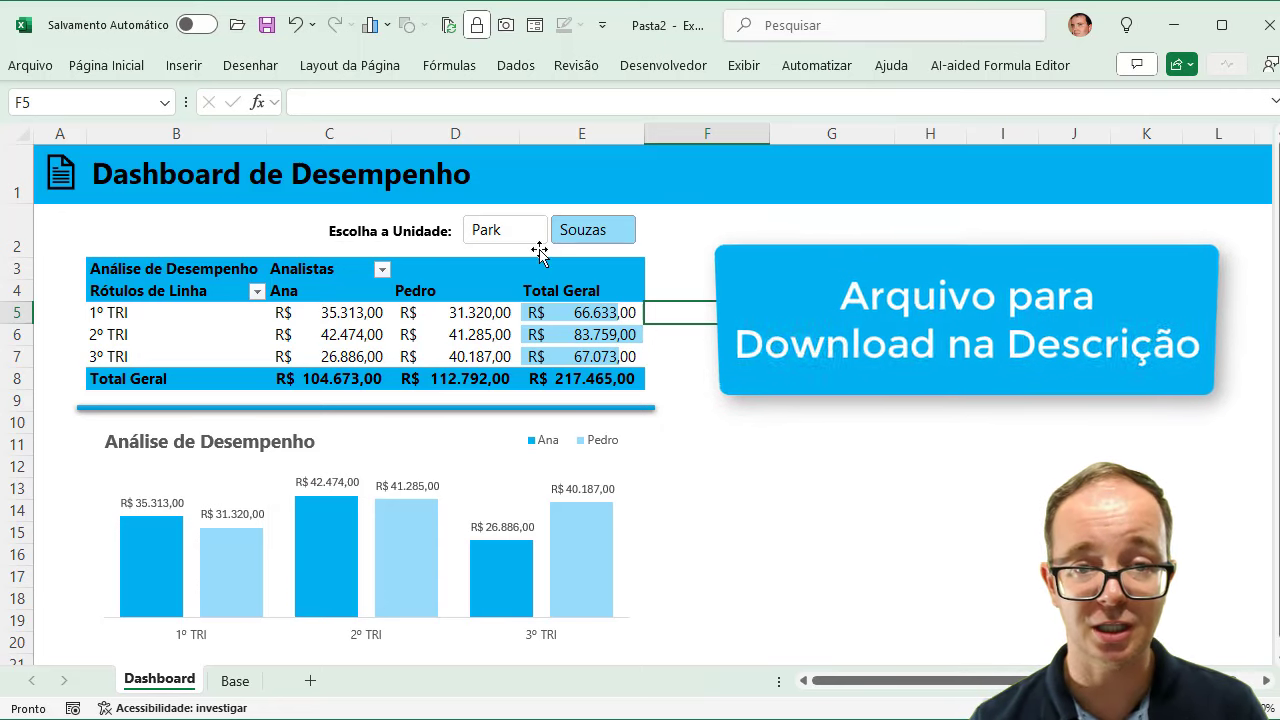
click(515, 230)
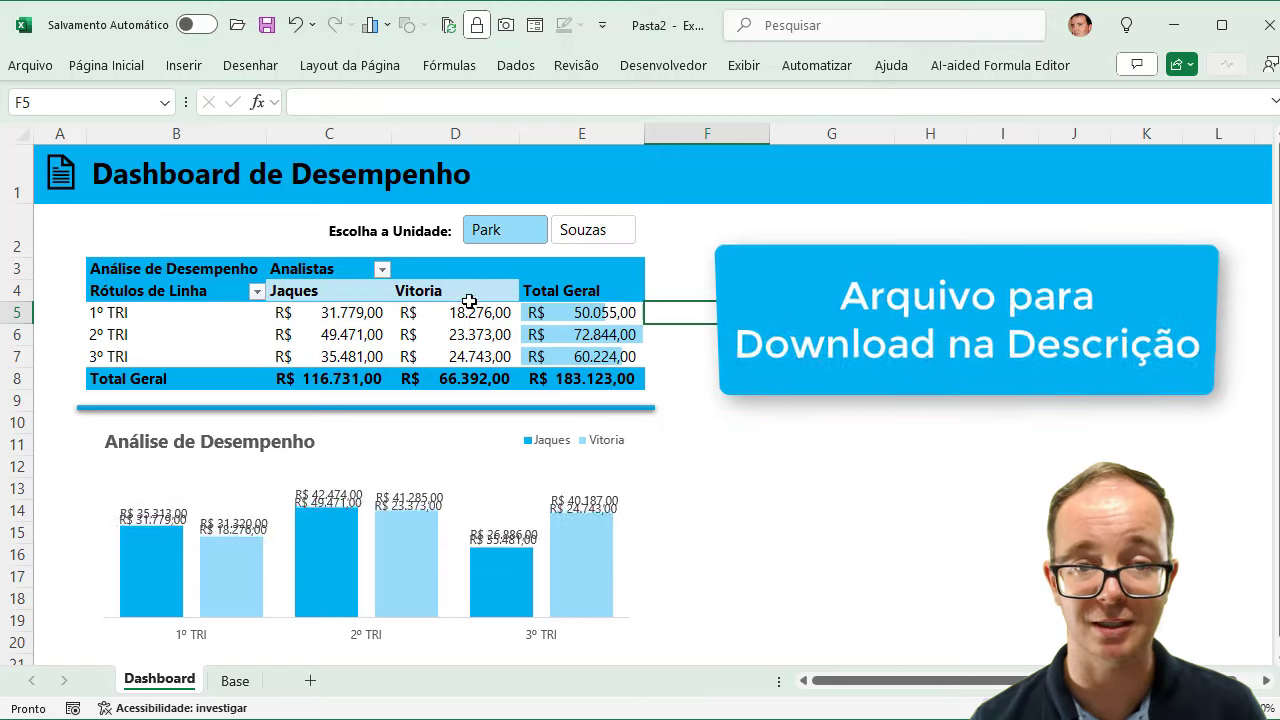
click(469, 299)
click(598, 226)
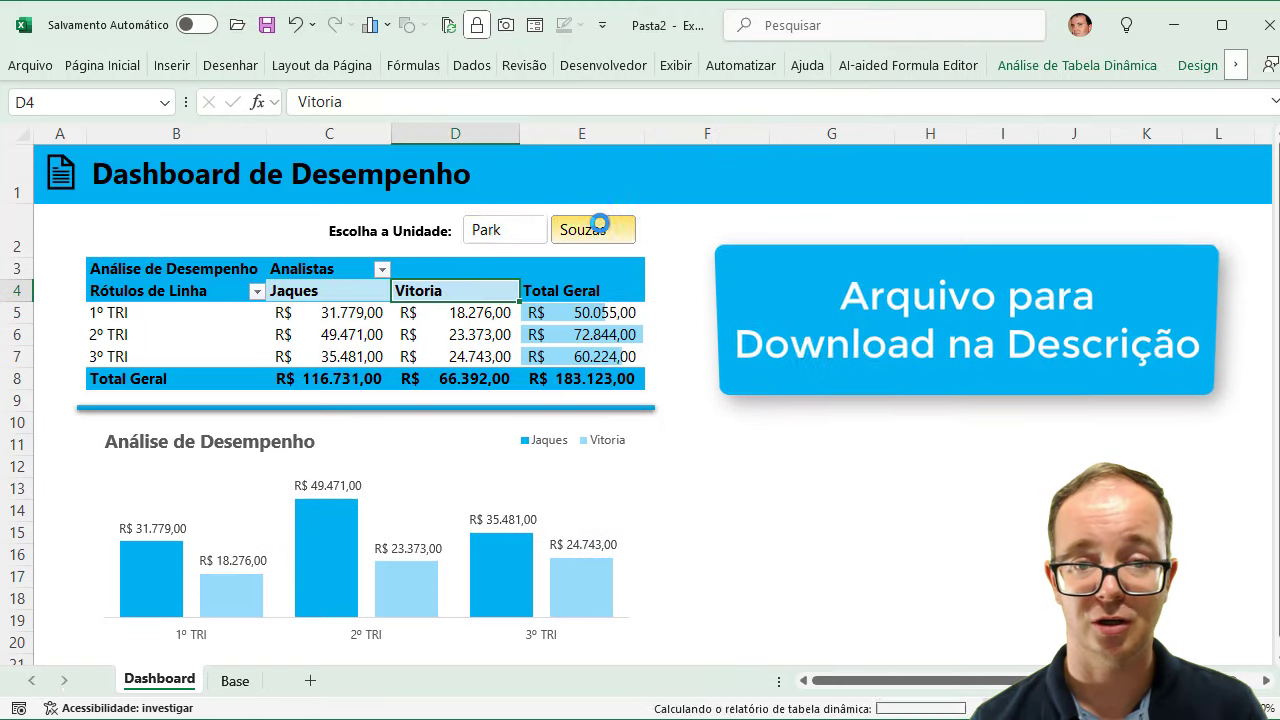
click(500, 230)
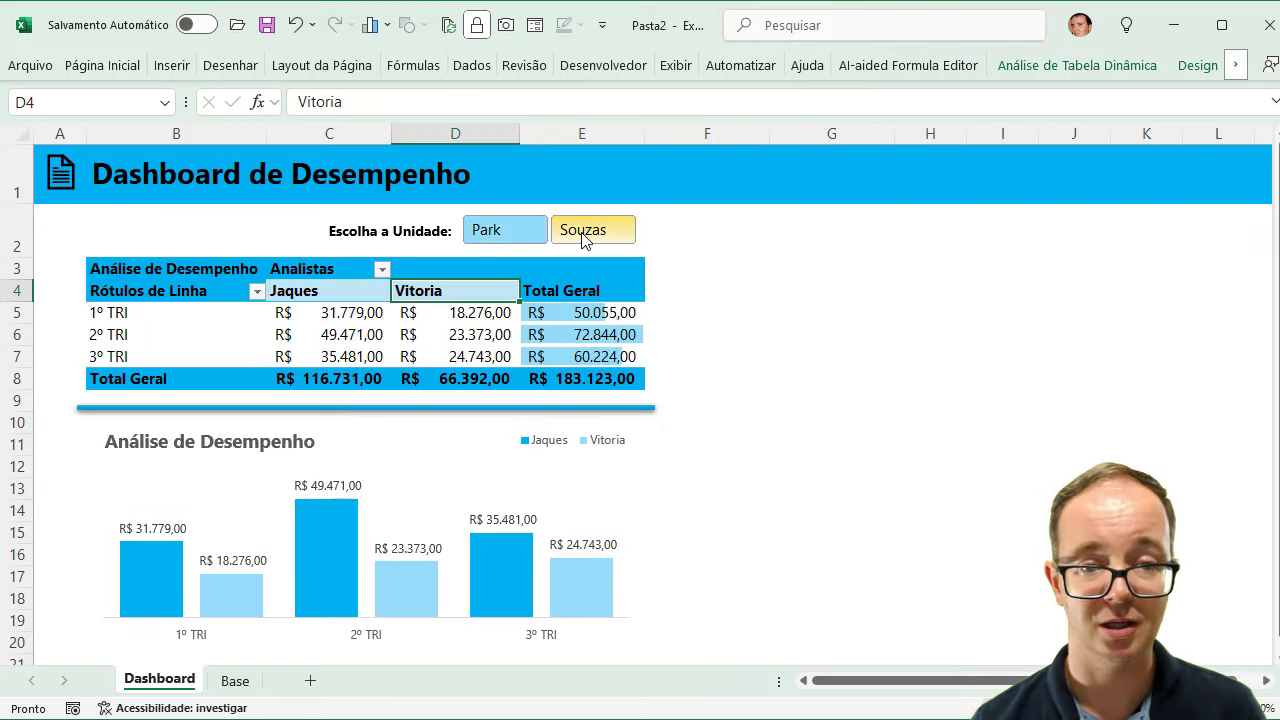
click(585, 235)
click(500, 230)
click(580, 232)
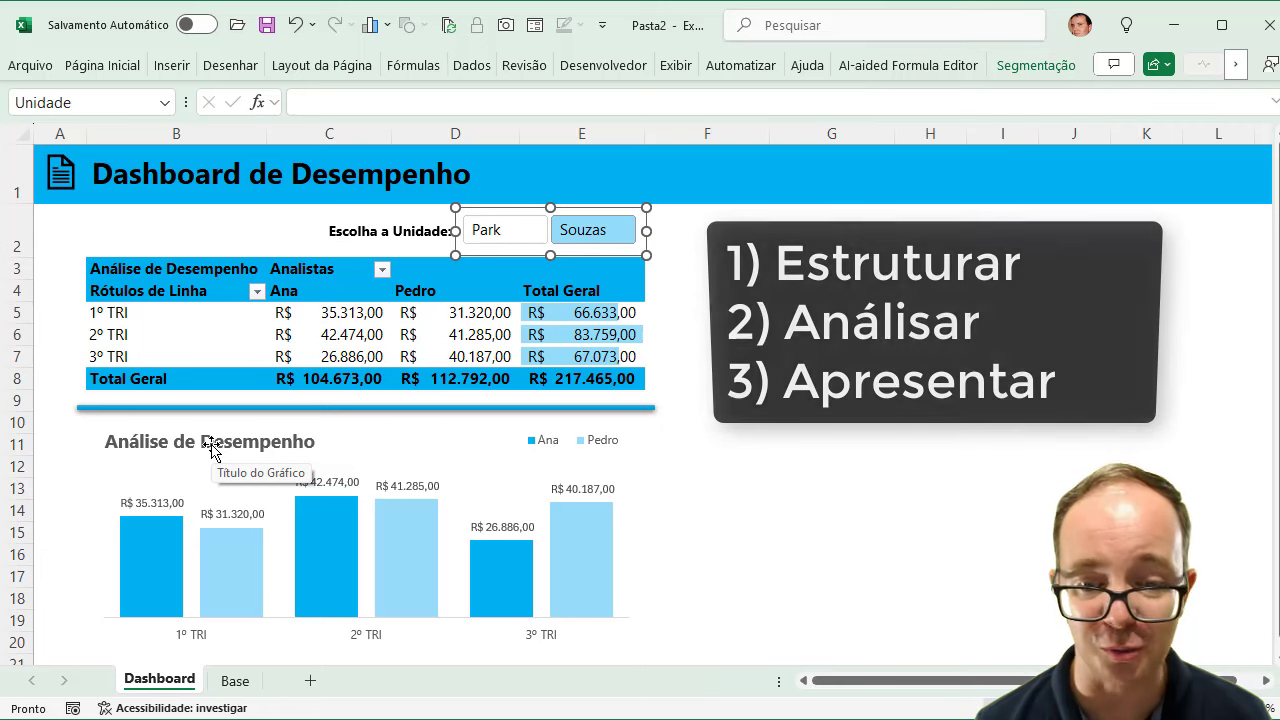
click(236, 681)
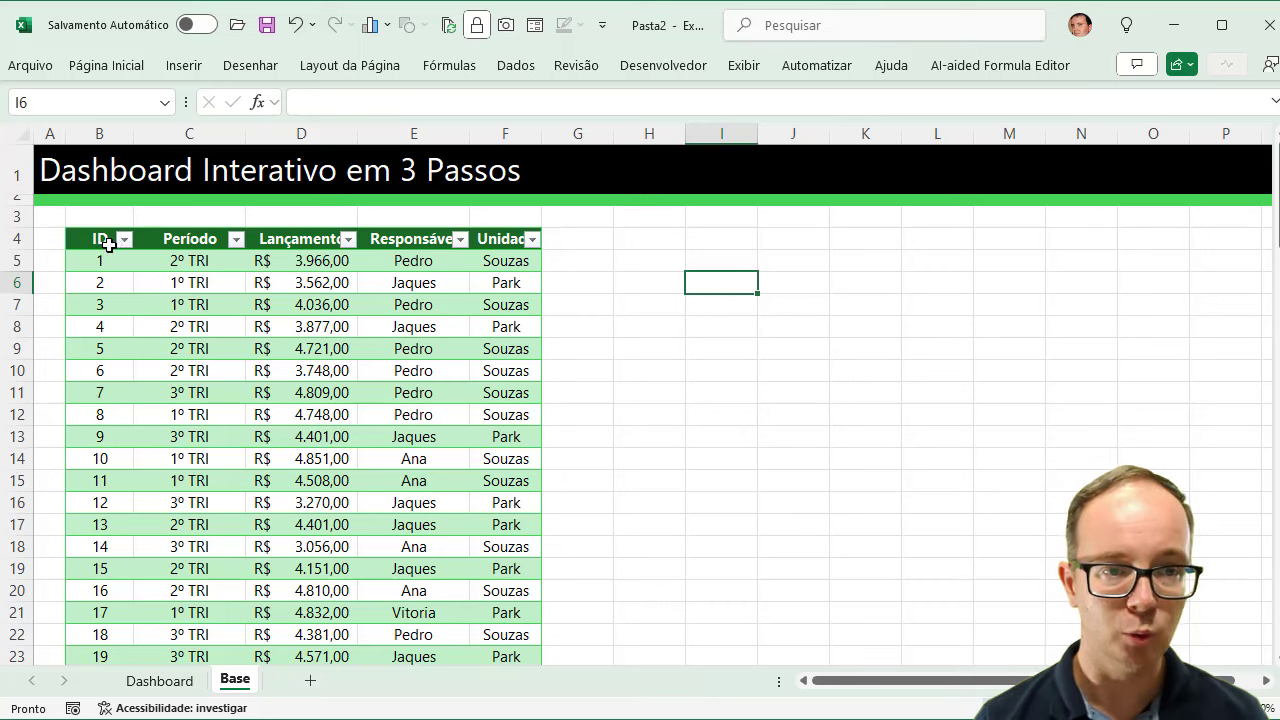
Copy the whole Base data table and paste it into a new sheet, Planilha3
click(101, 241)
key(shift+Right)
key(shift+Right)
key(shift+Right)
key(shift+Right)
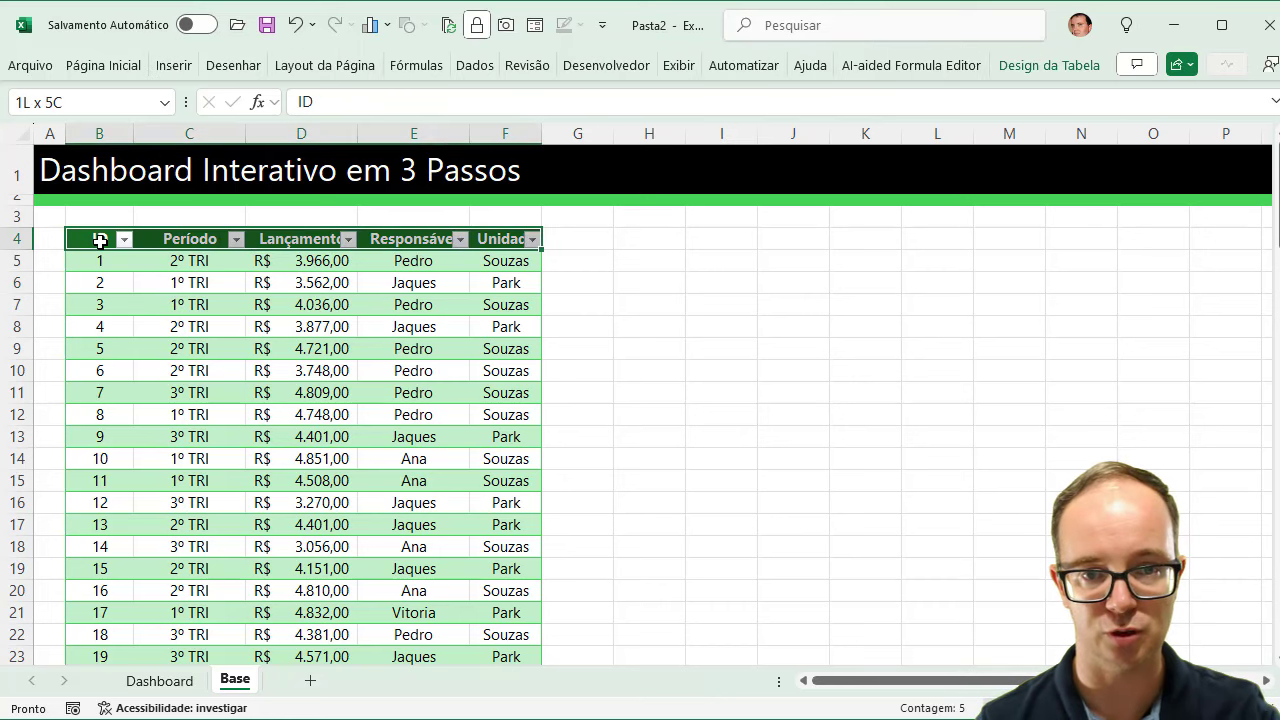
key(ctrl+shift+Down)
key(ctrl+c)
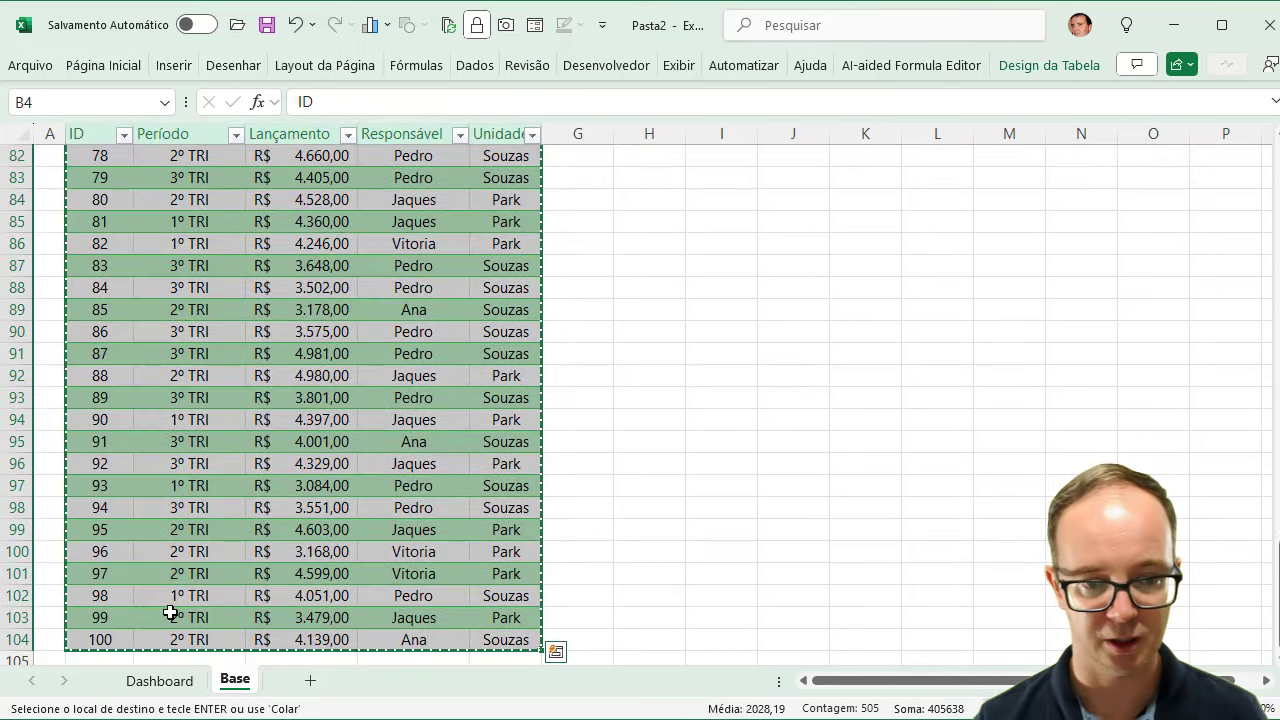
click(396, 680)
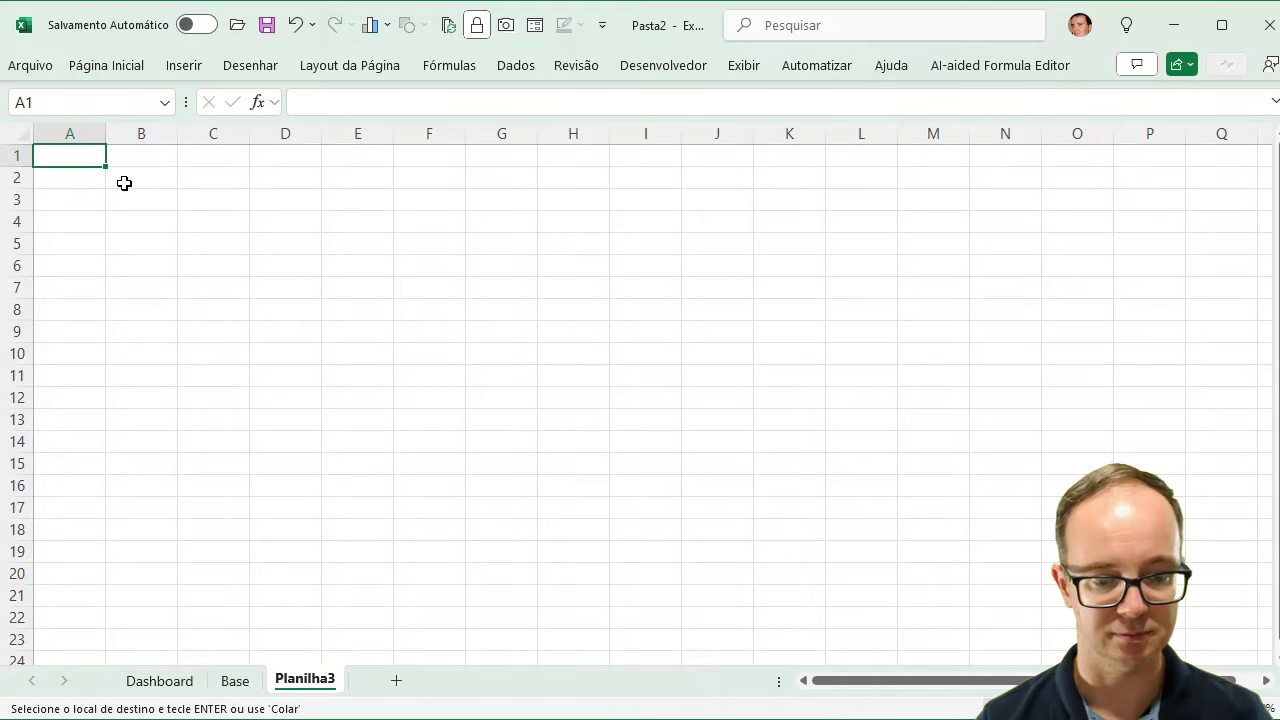
key(ctrl+v)
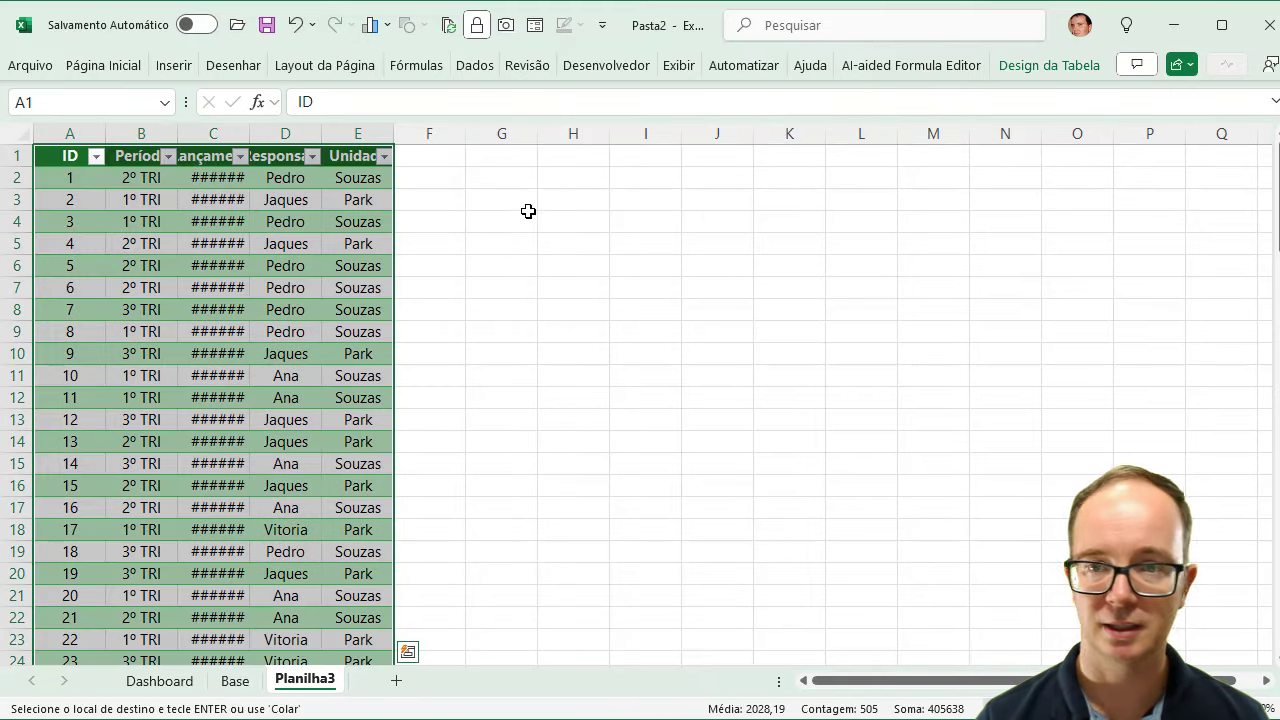
Convert the pasted table to a normal range and clear all its formatting
click(1016, 68)
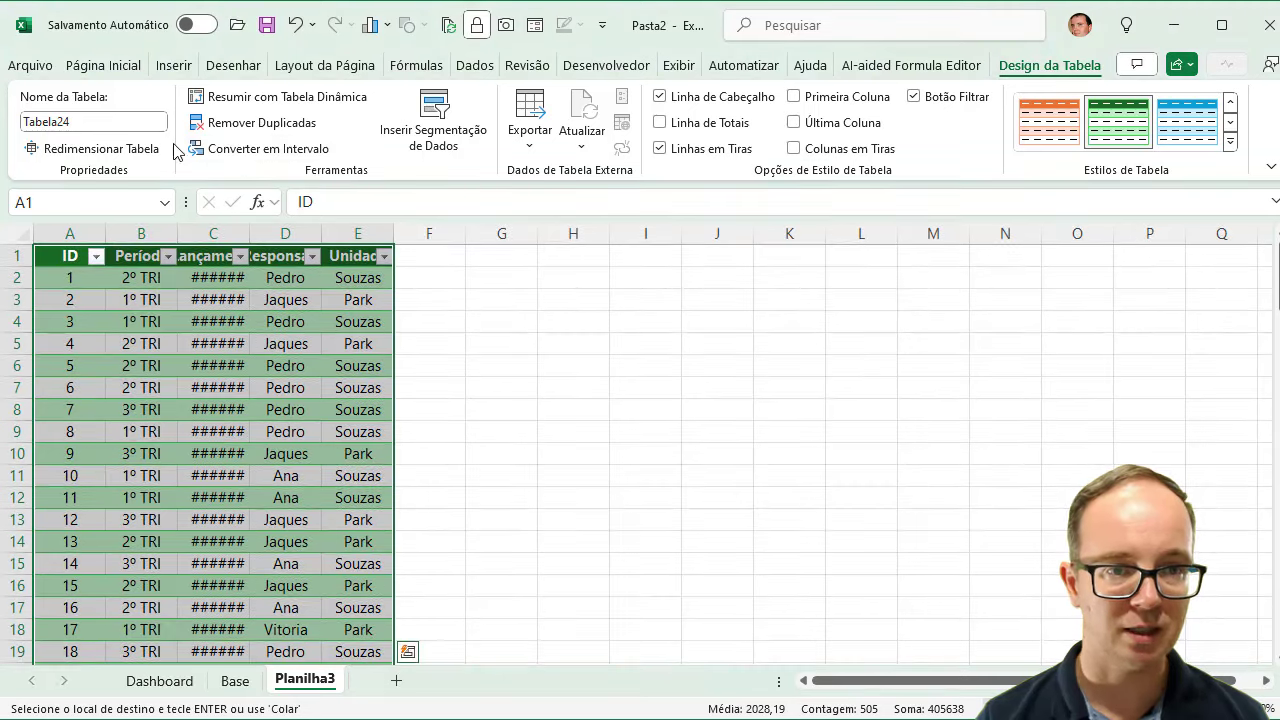
click(240, 152)
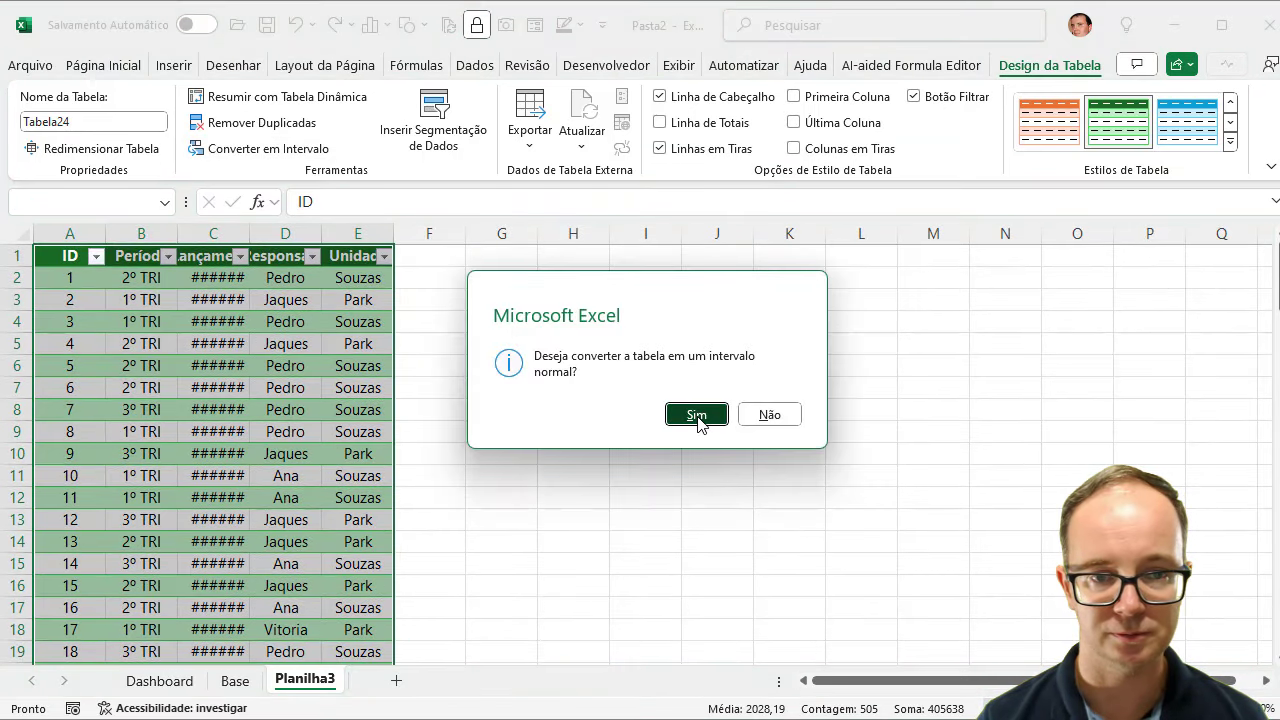
click(696, 416)
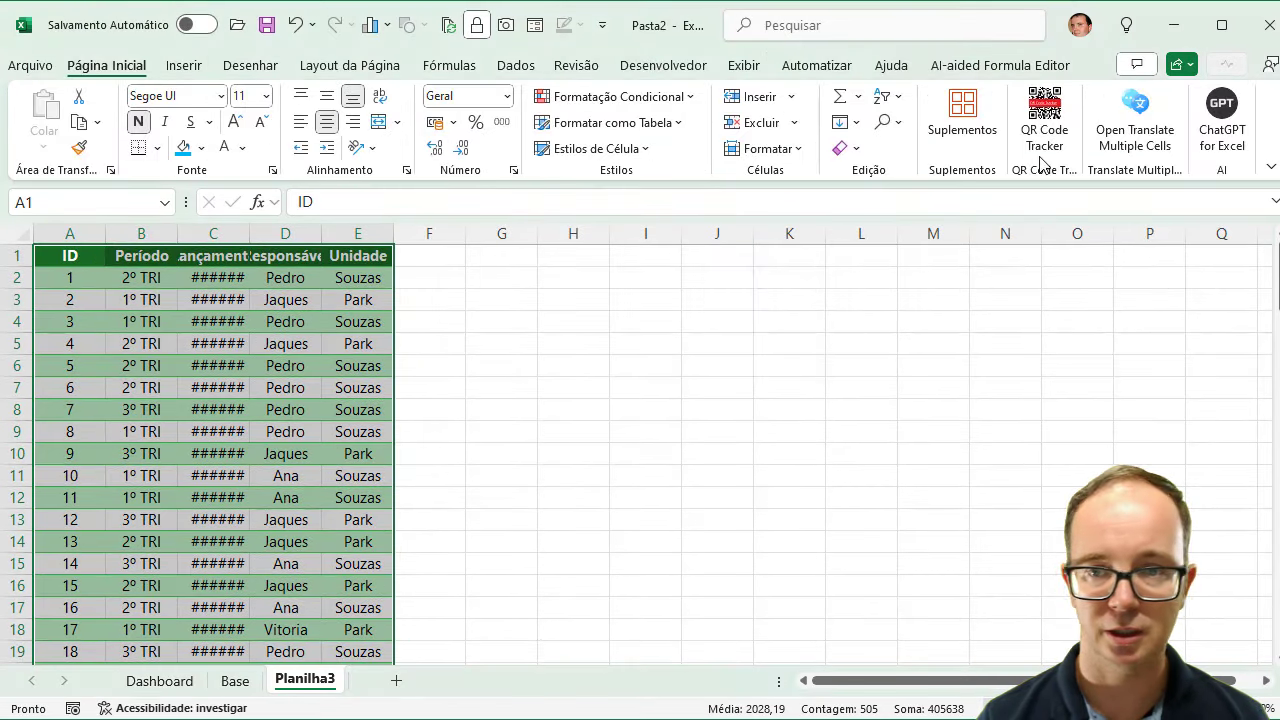
click(856, 152)
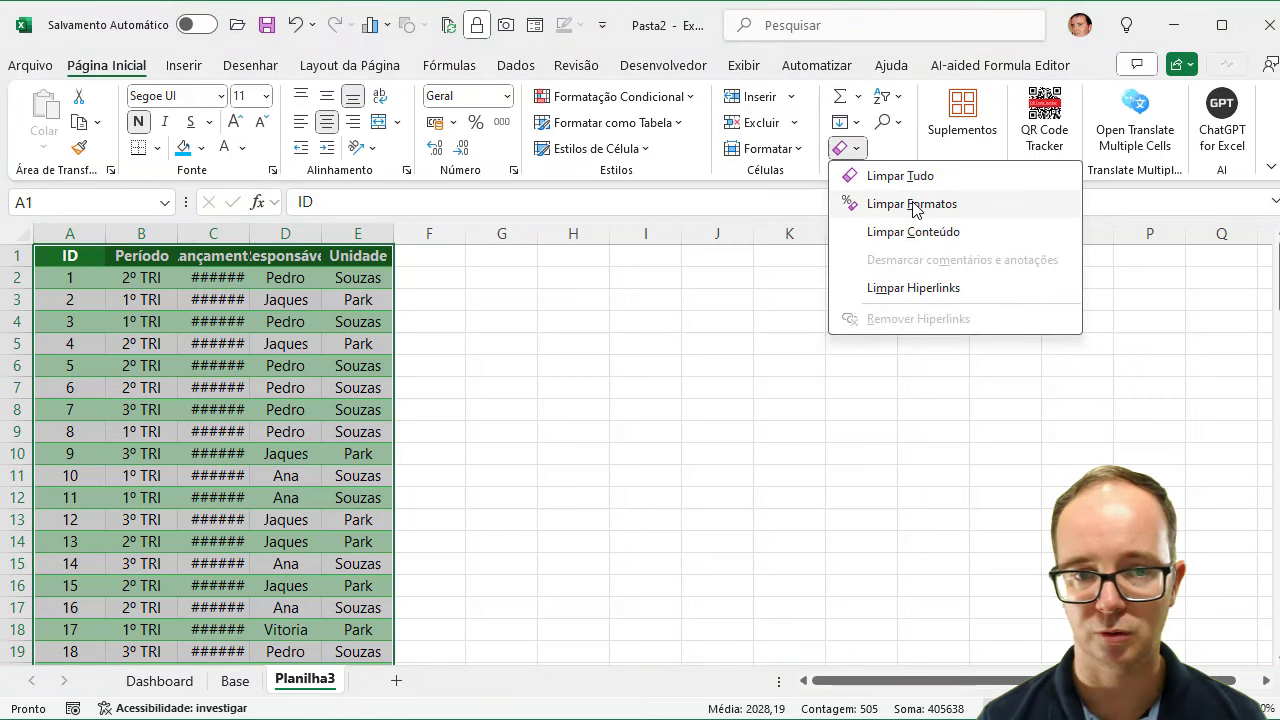
click(912, 203)
click(190, 381)
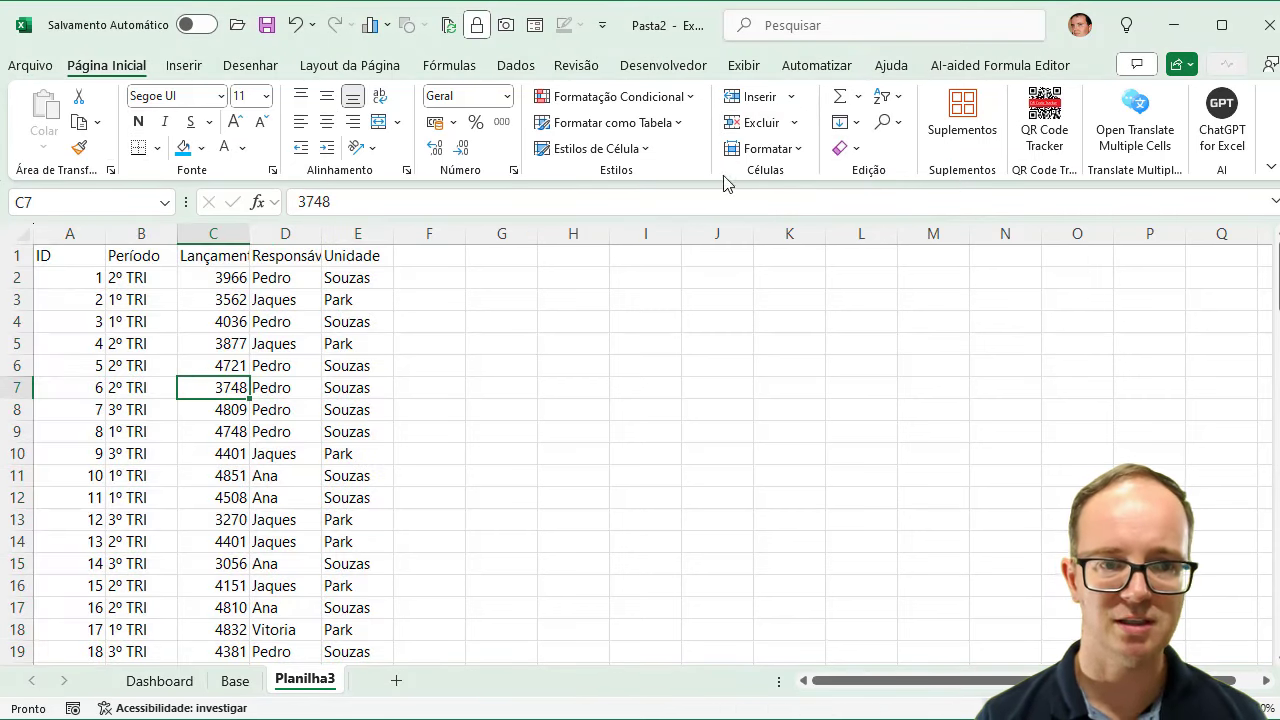
Autofit columns A to E and give the Lançamento column R$ accounting format
drag(95, 234, 395, 236)
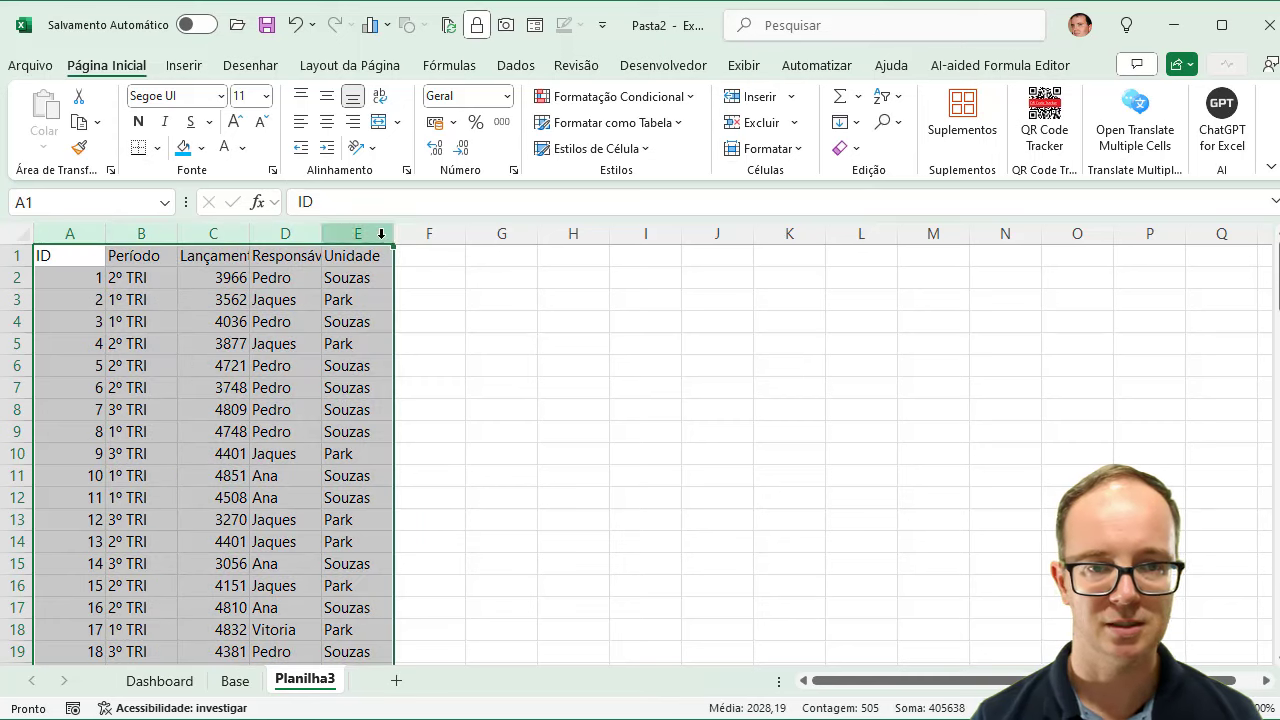
double_click(398, 237)
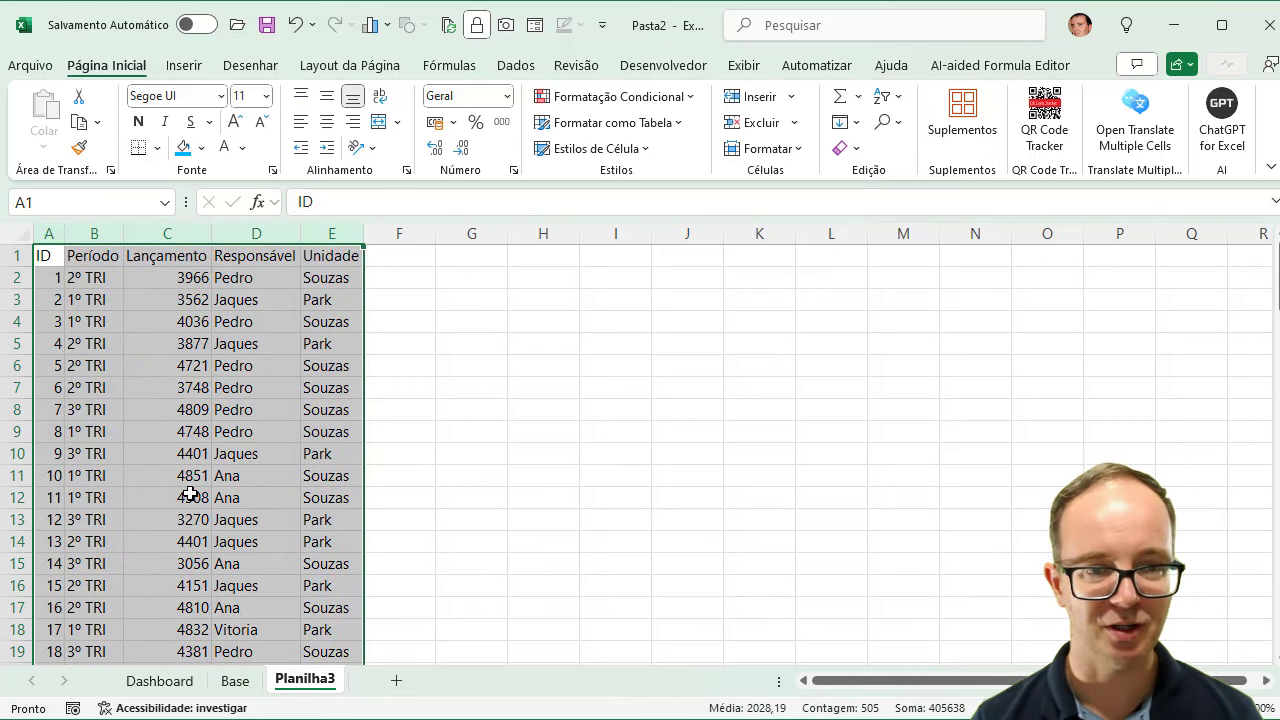
click(167, 232)
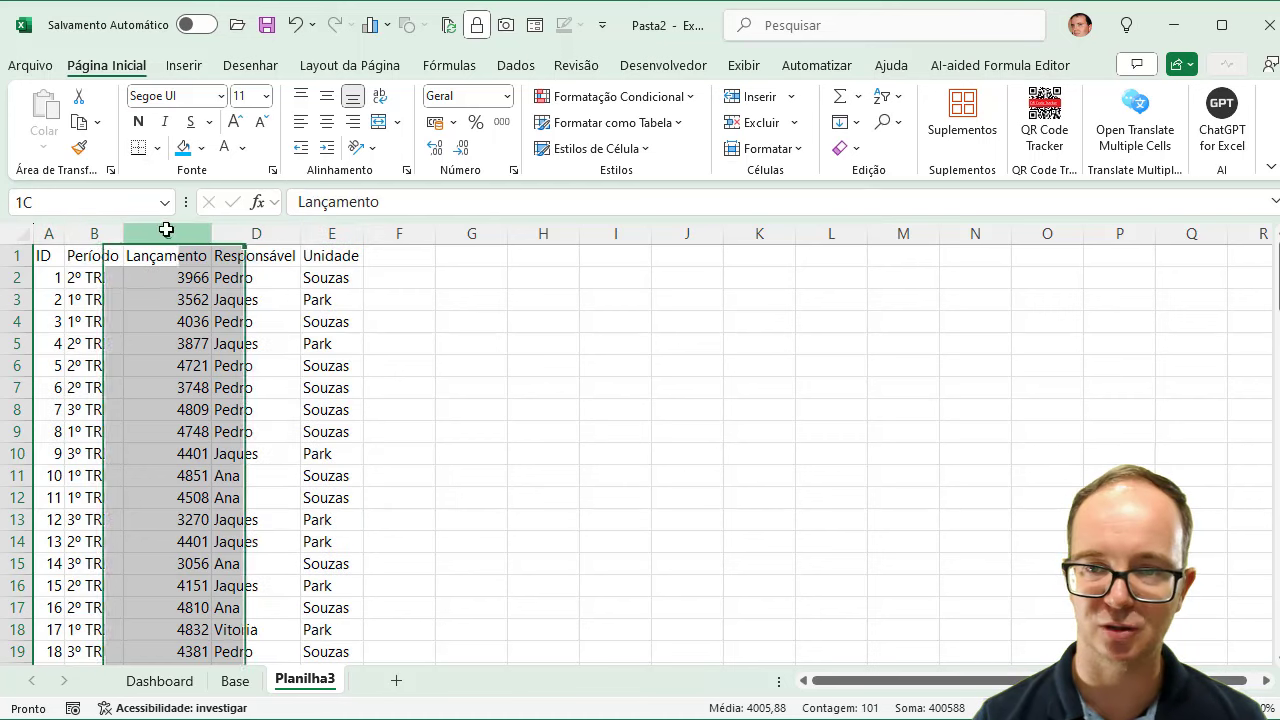
click(436, 128)
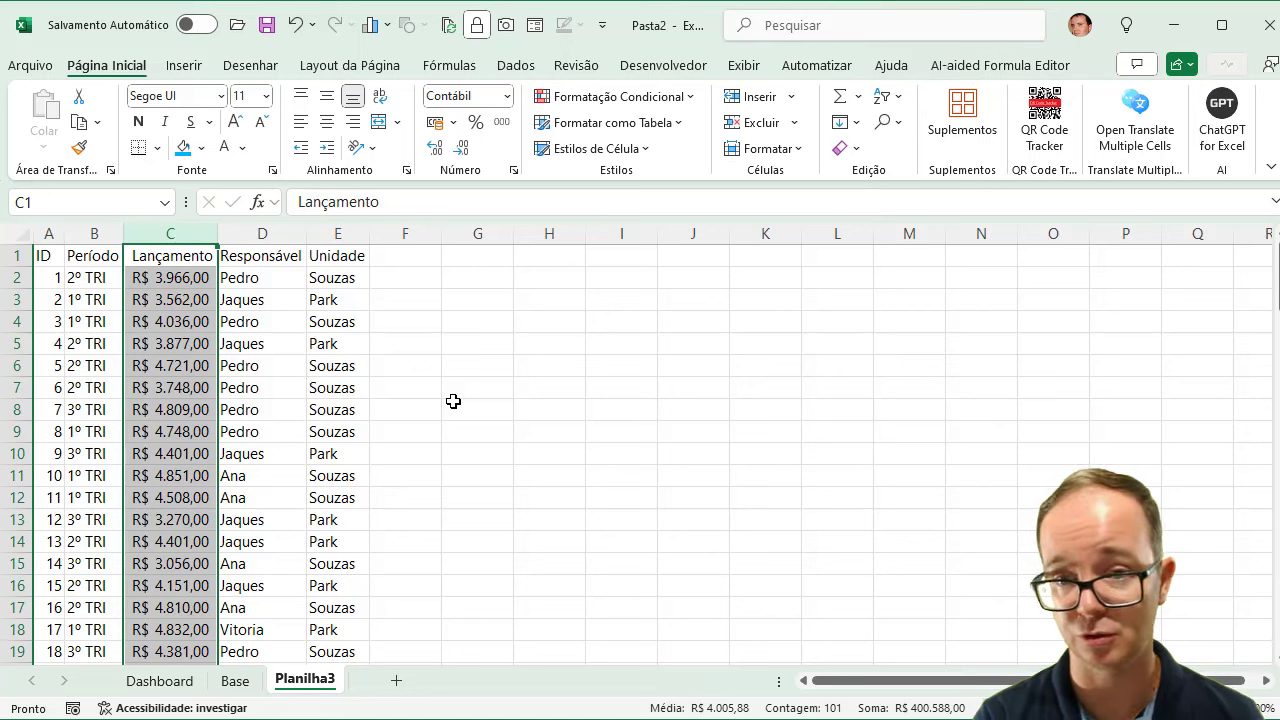
Format the whole data range as a blue medium-style table with headers
click(195, 397)
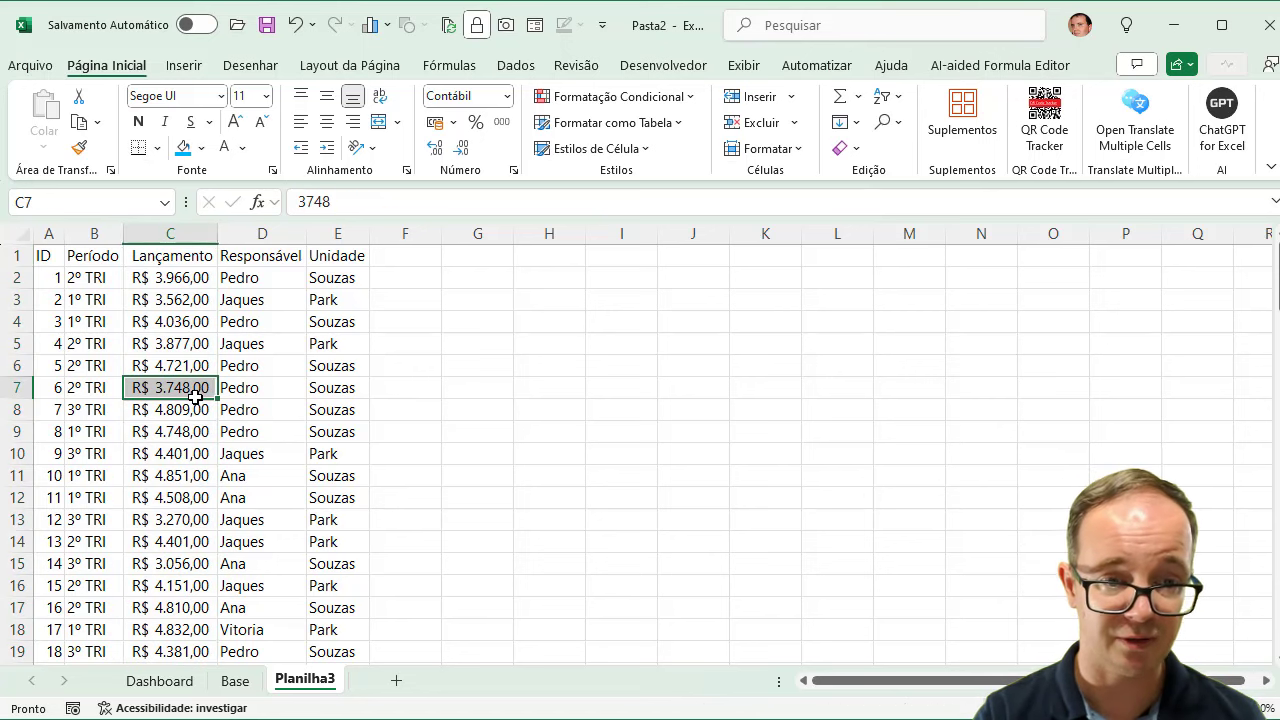
key(ctrl+a)
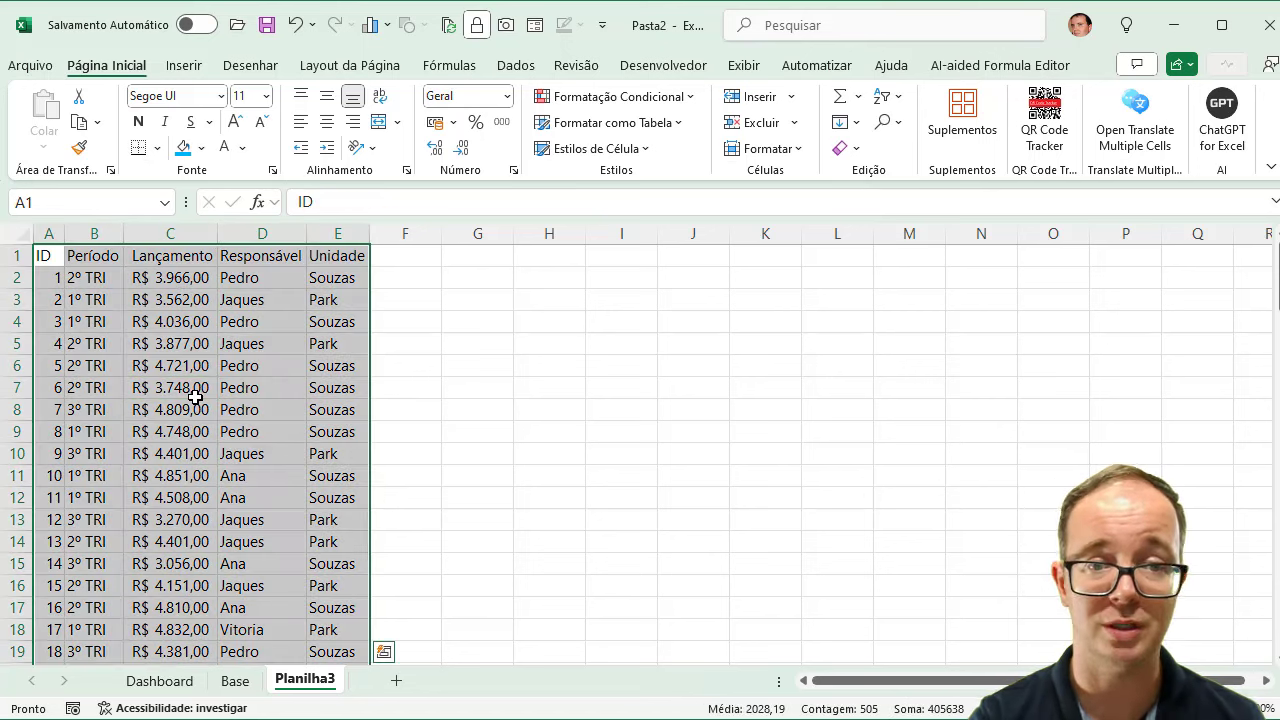
click(640, 122)
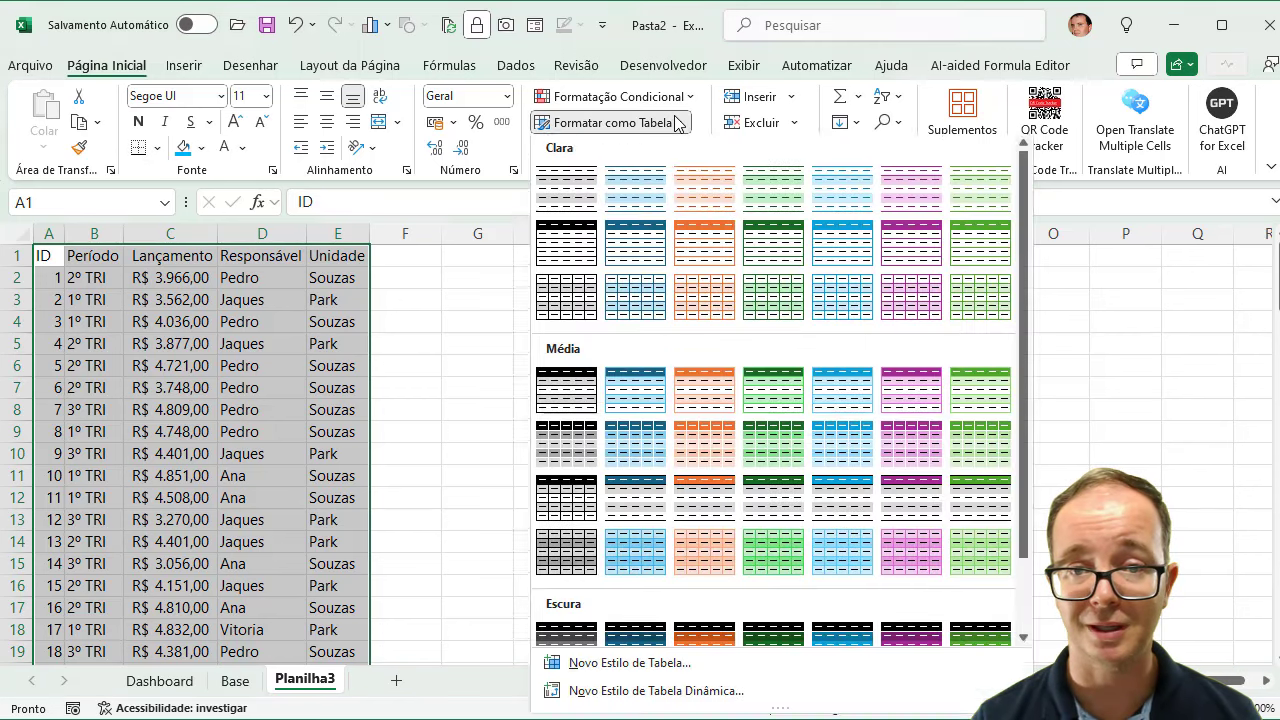
click(840, 396)
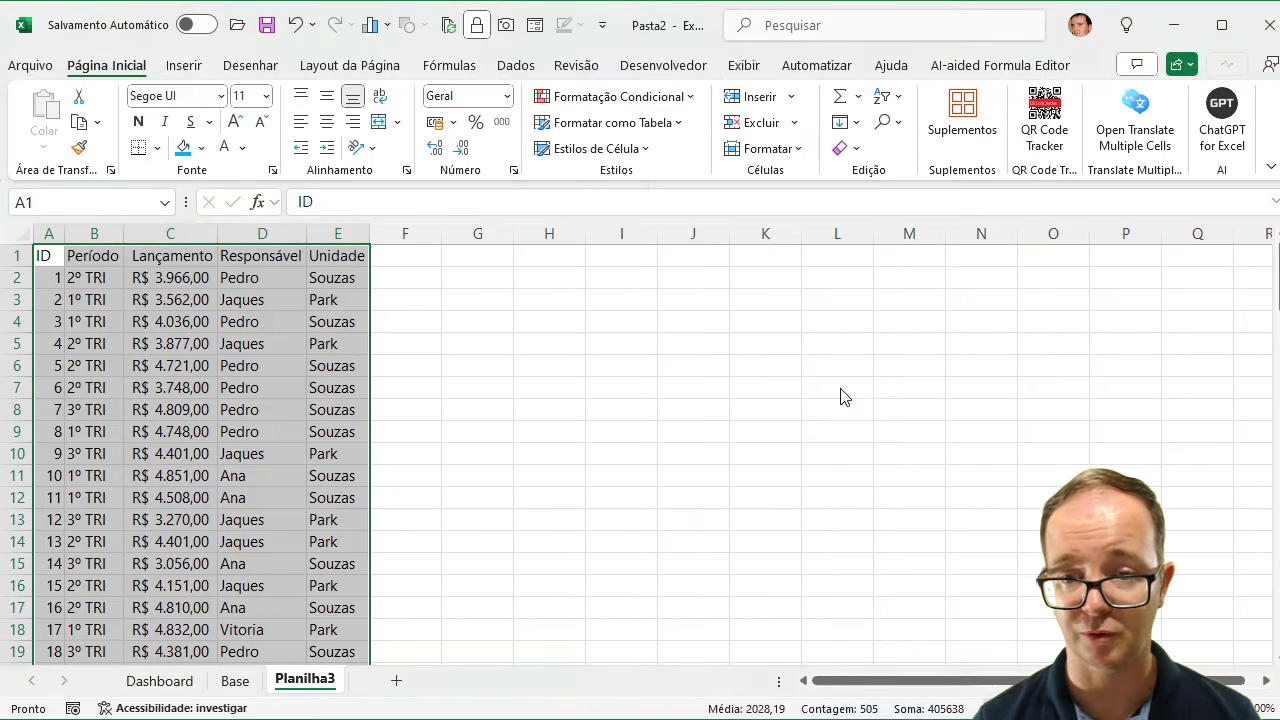
click(745, 485)
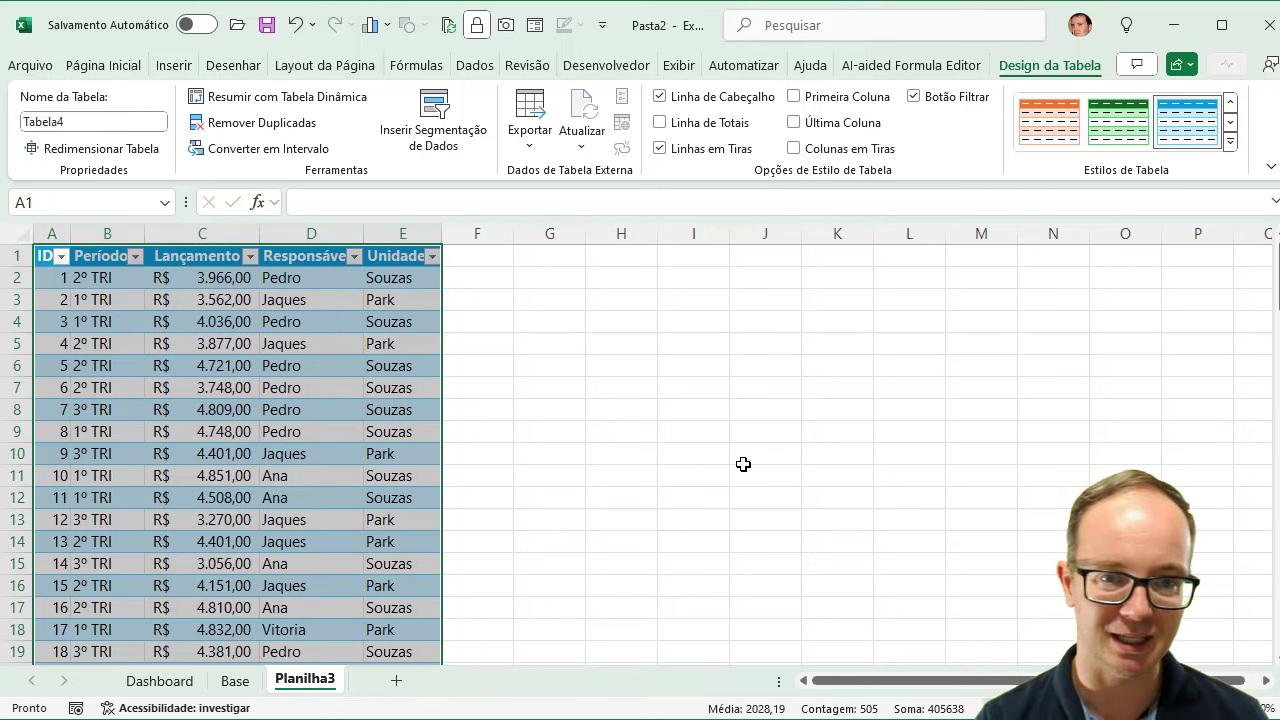
Set the Planilha3 table's name to BasedeDados
click(115, 122)
text(BasedeDados)
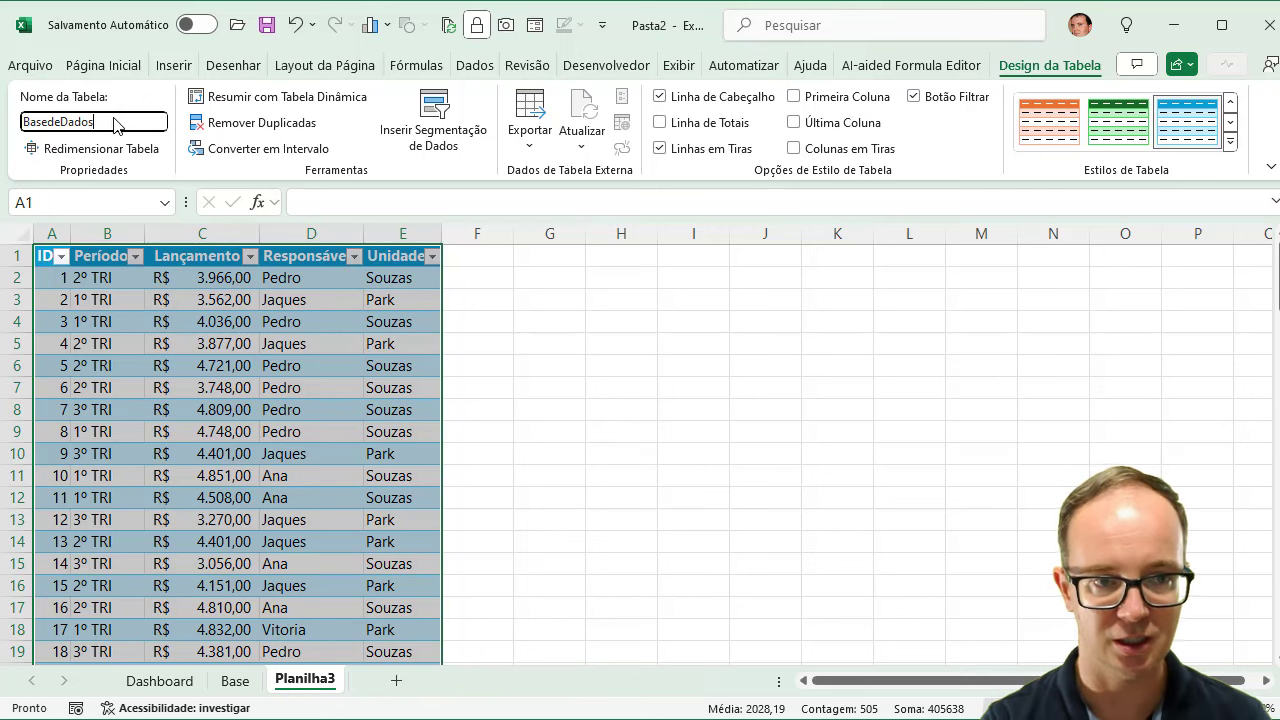
key(Return)
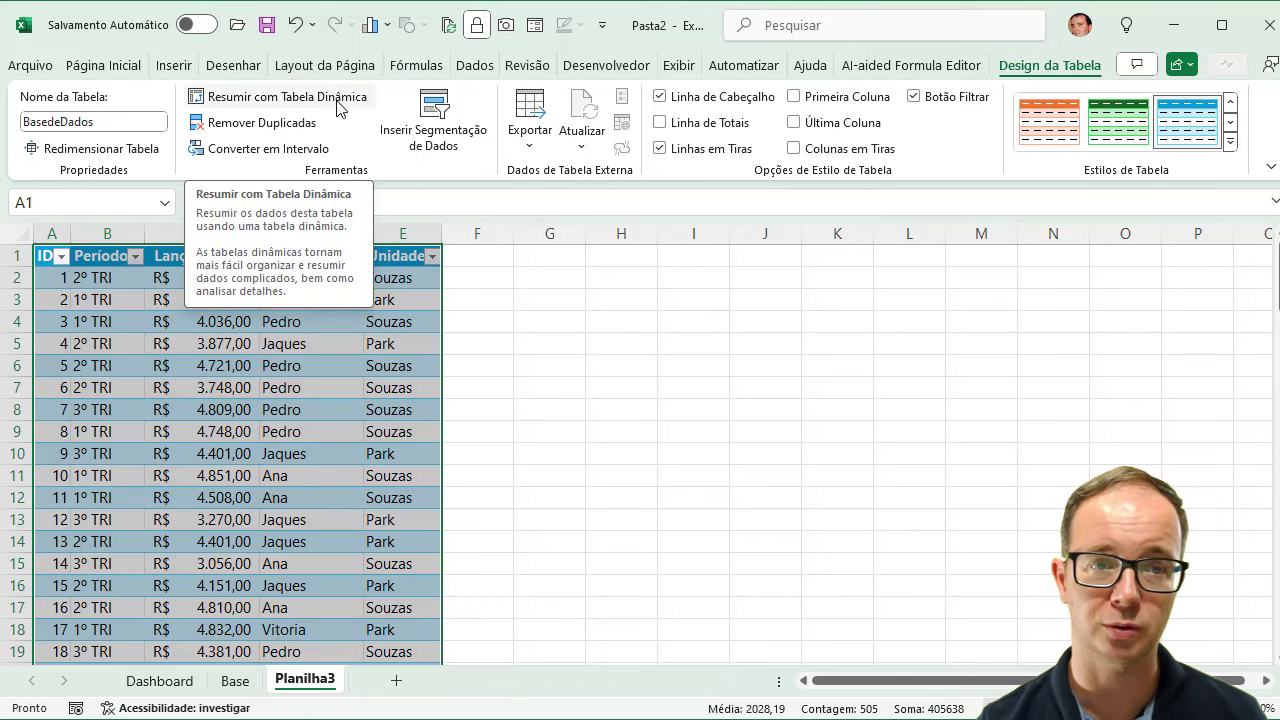
Insert the recommended 'Lançamento by Período and Responsável' pivot table on a new sheet
click(172, 65)
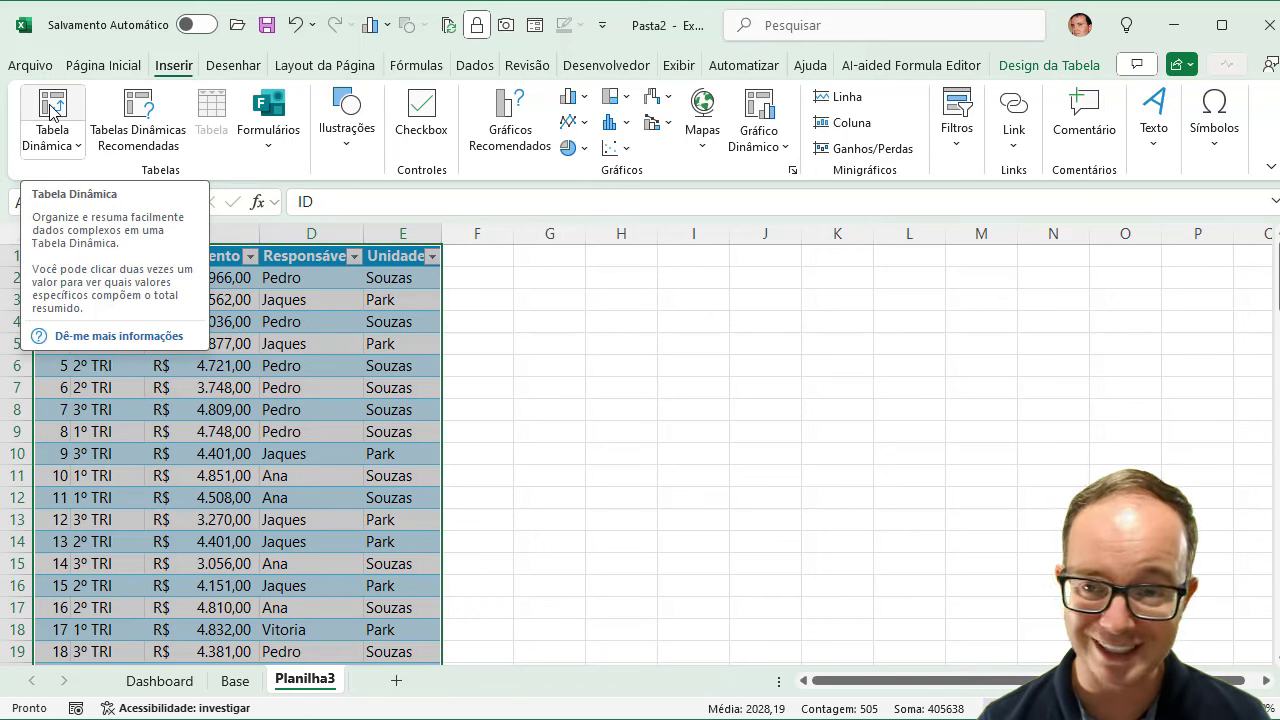
click(134, 116)
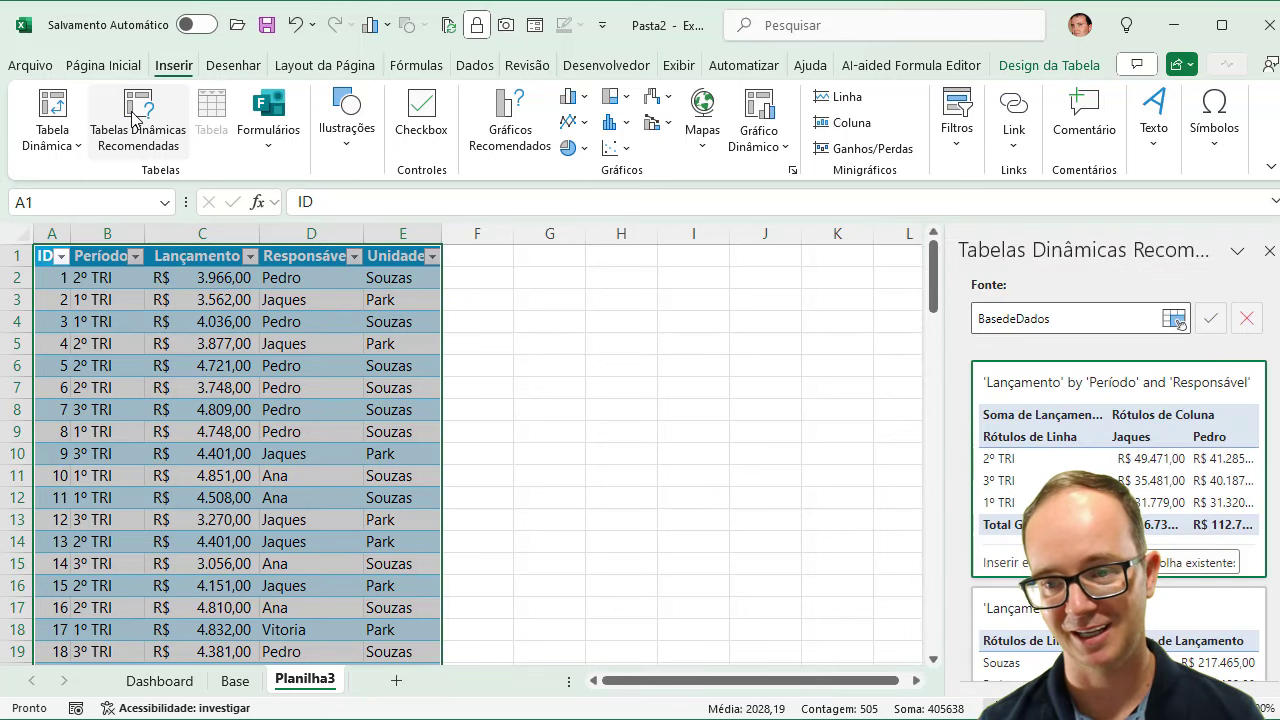
scroll(1068, 457, down, 3)
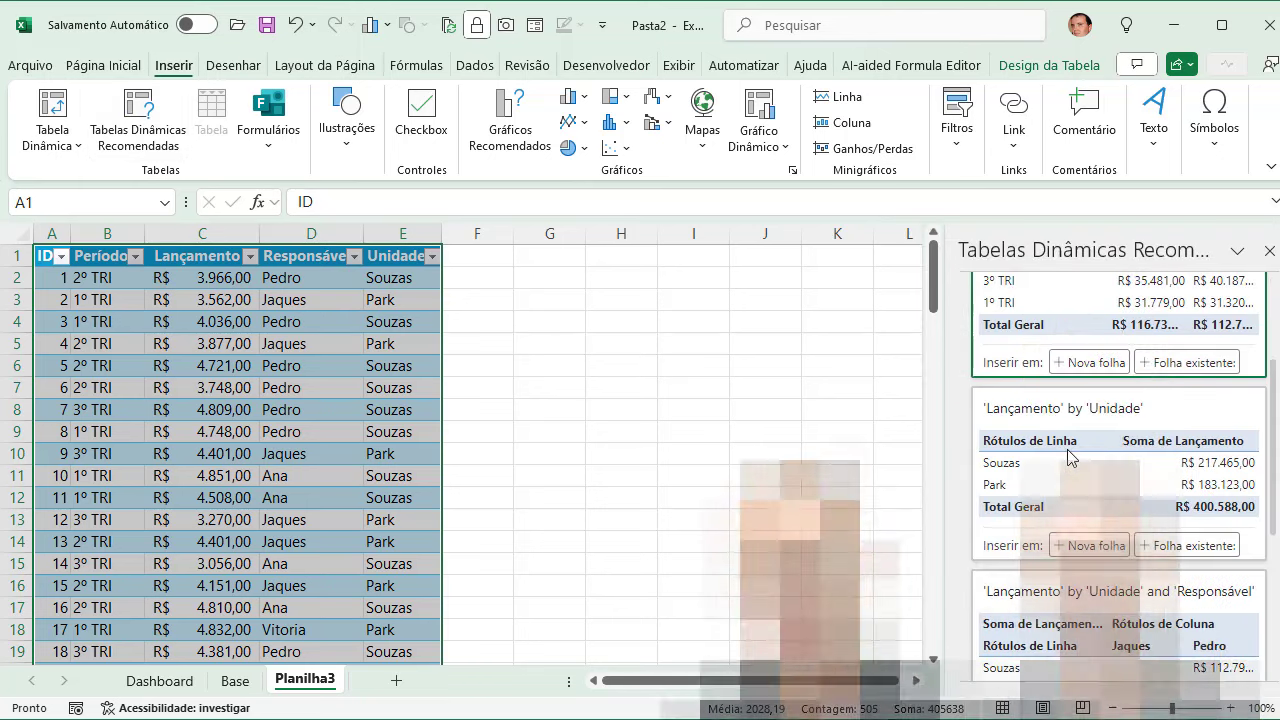
scroll(1068, 457, down, 3)
scroll(1068, 457, down, 1)
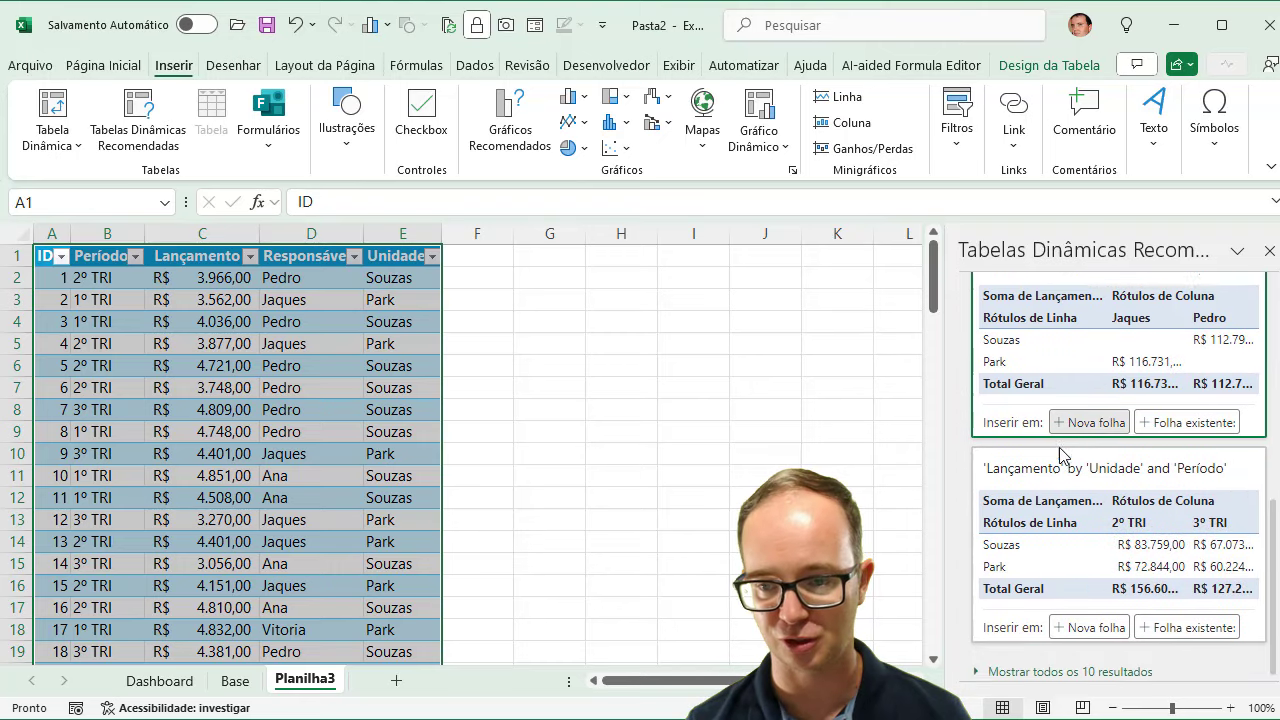
scroll(1058, 455, up, 5)
scroll(1058, 455, up, 2)
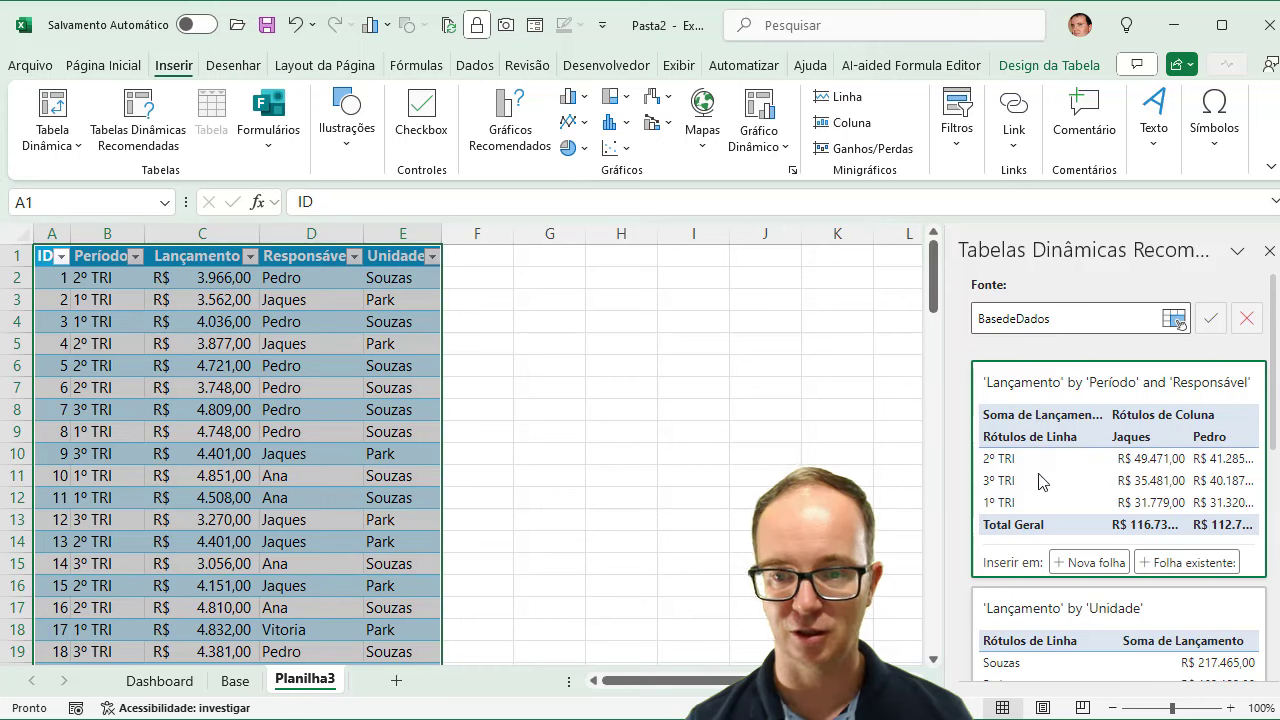
click(1097, 563)
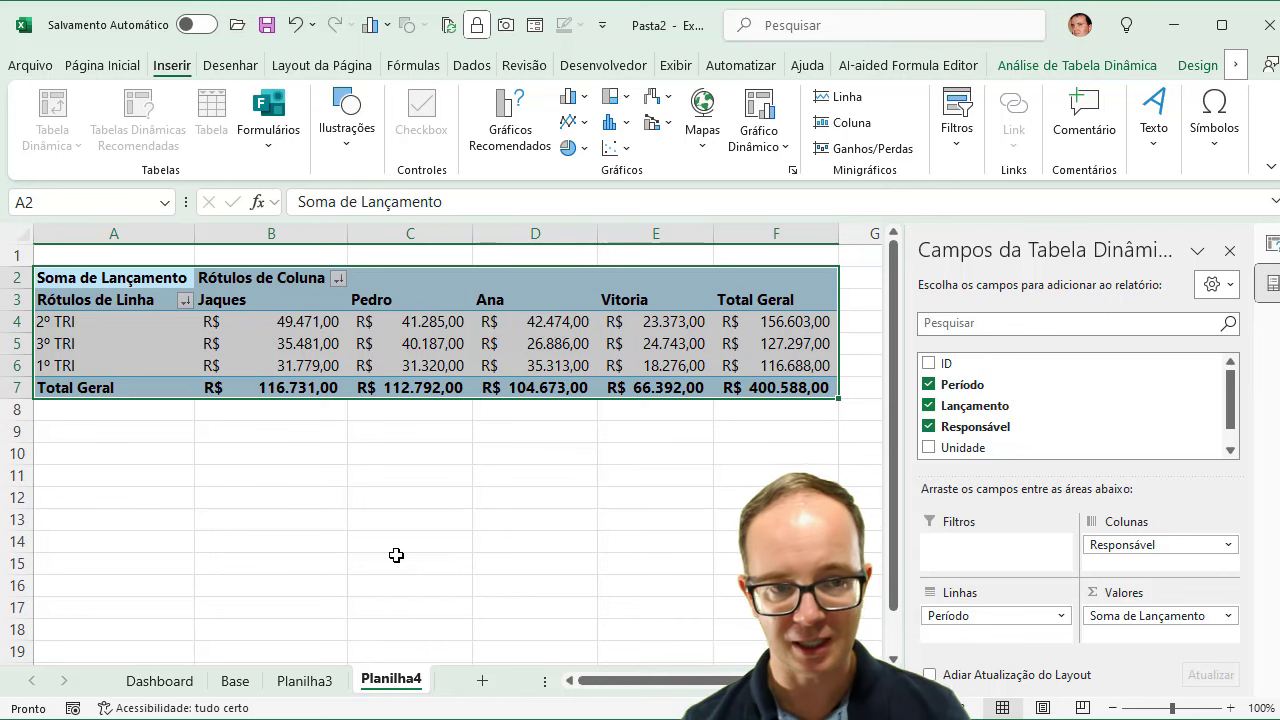
Clear the pivot fields, then place Período in rows, Responsável in columns and Lançamento in values
click(929, 385)
click(929, 427)
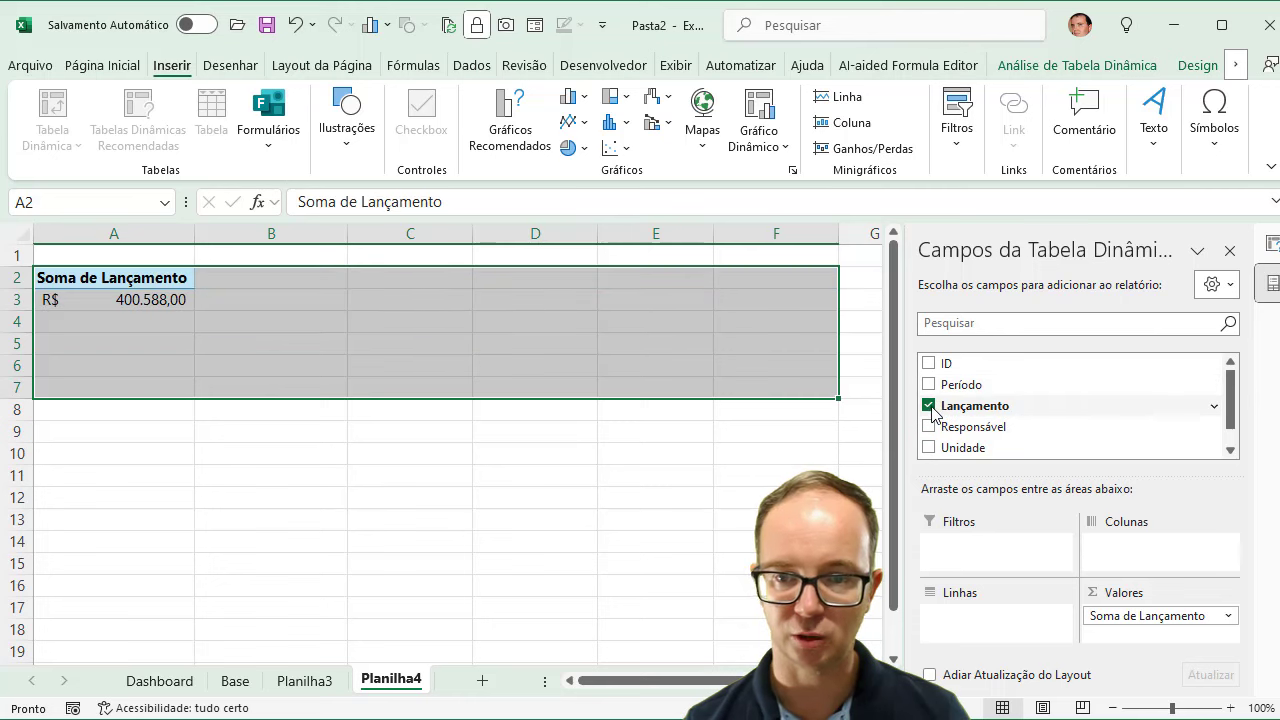
click(930, 406)
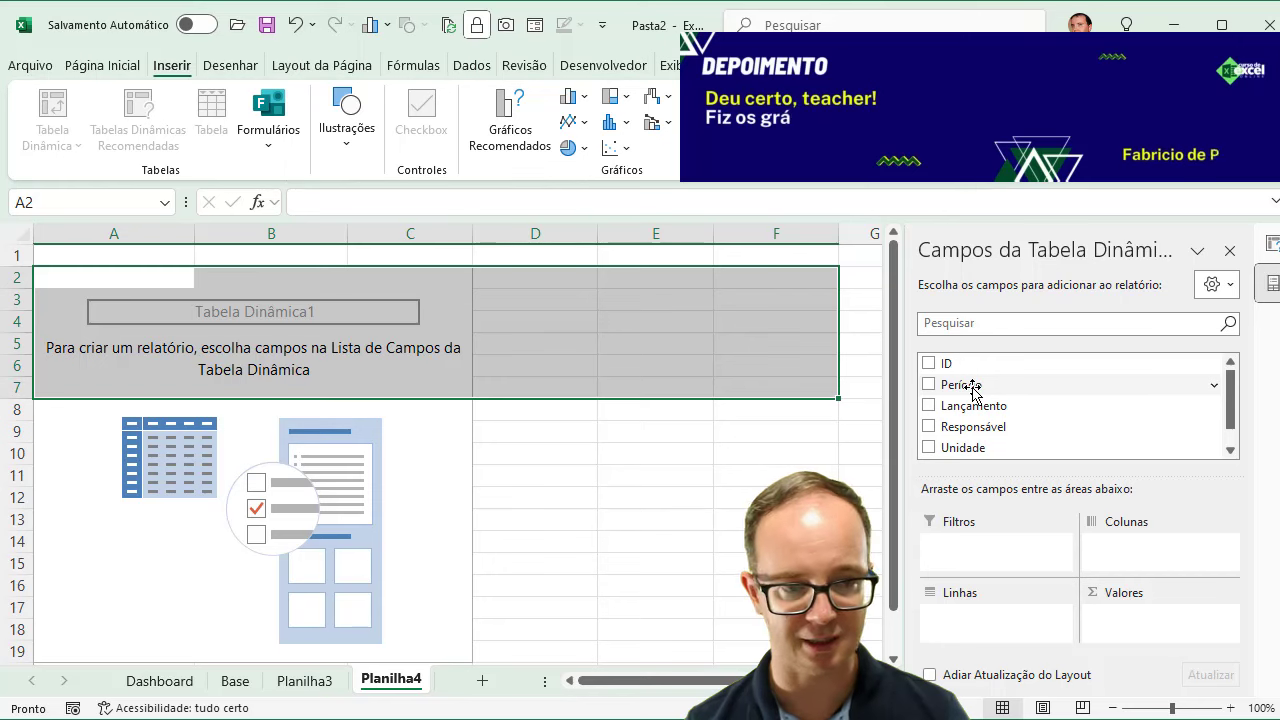
drag(973, 390, 987, 622)
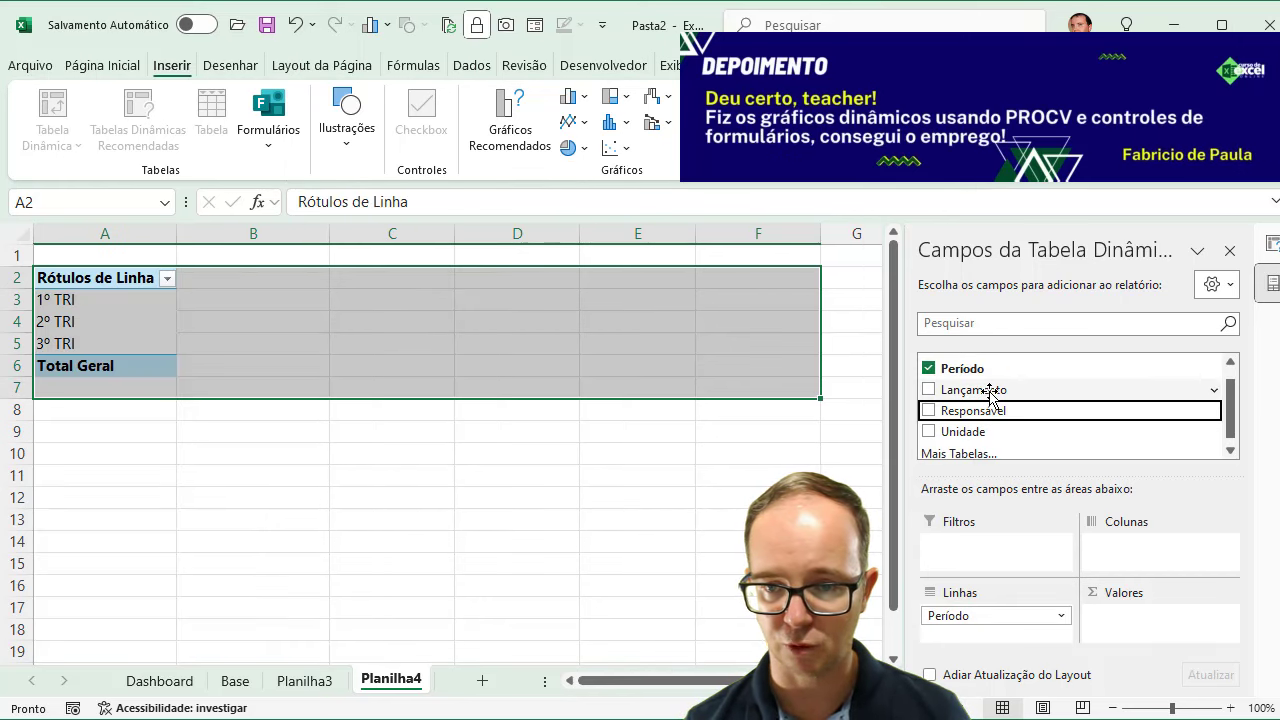
drag(975, 410, 1120, 545)
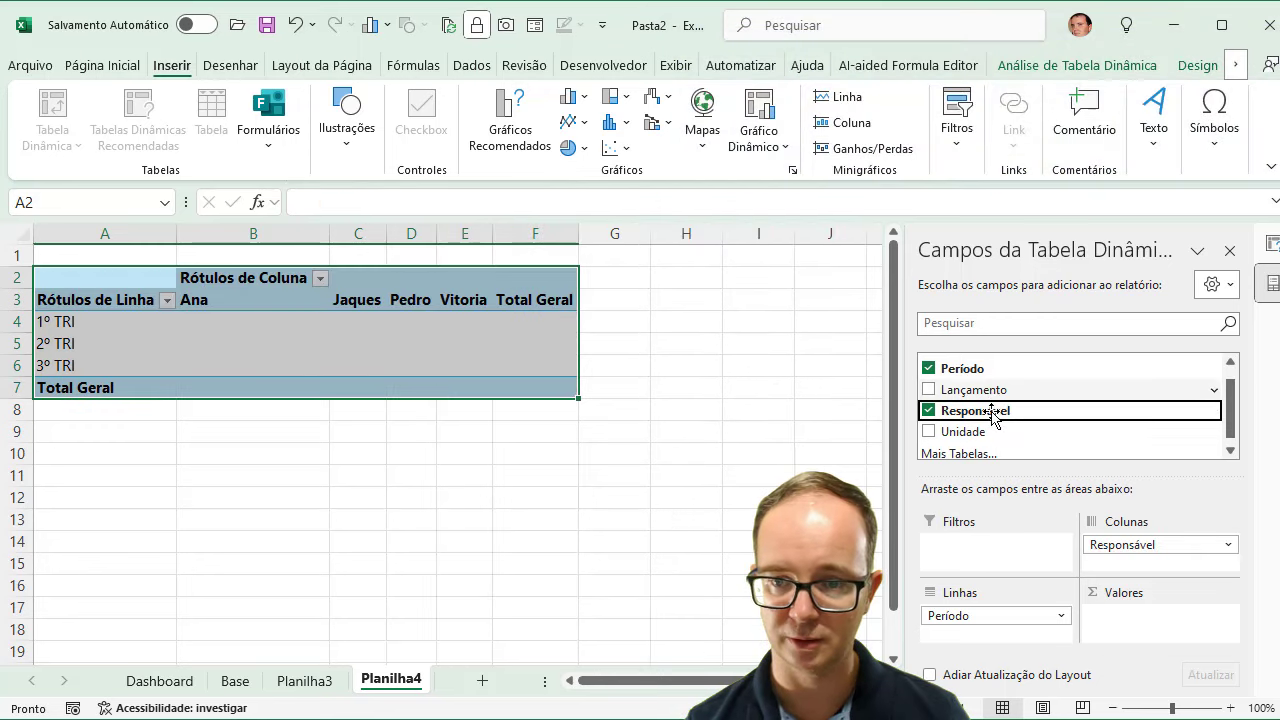
drag(973, 389, 1145, 636)
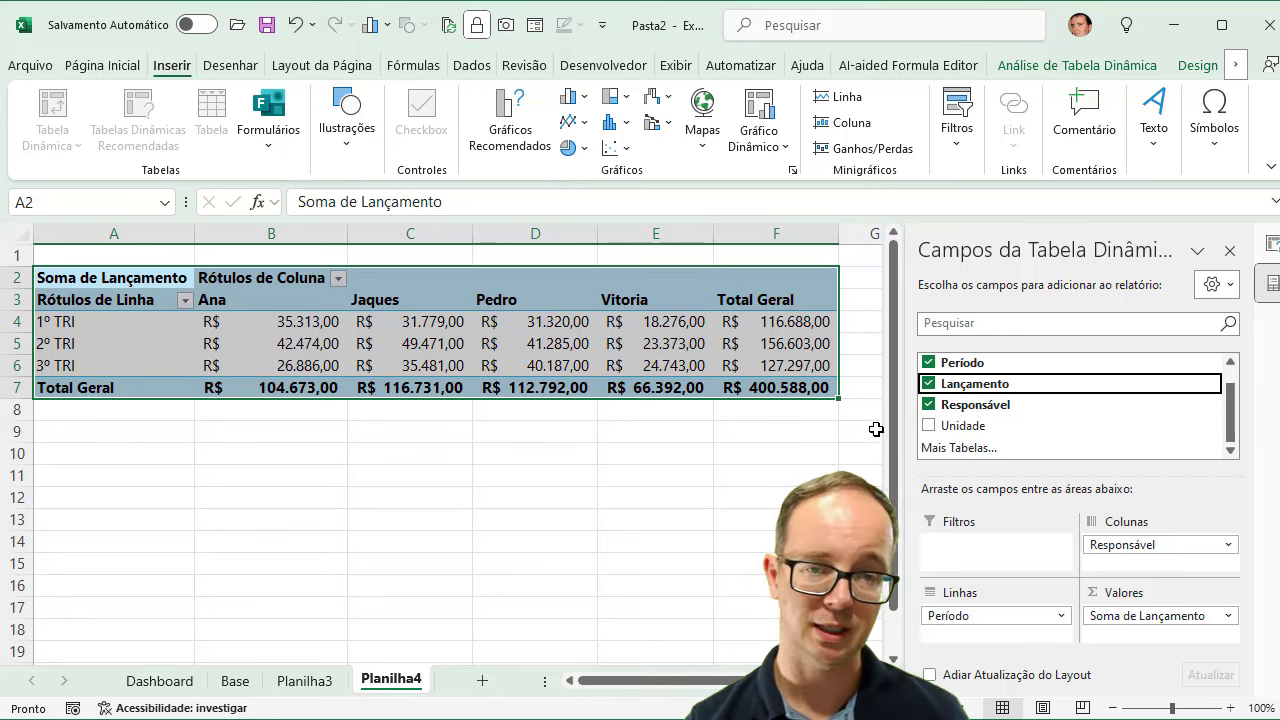
mouse_move(404, 390)
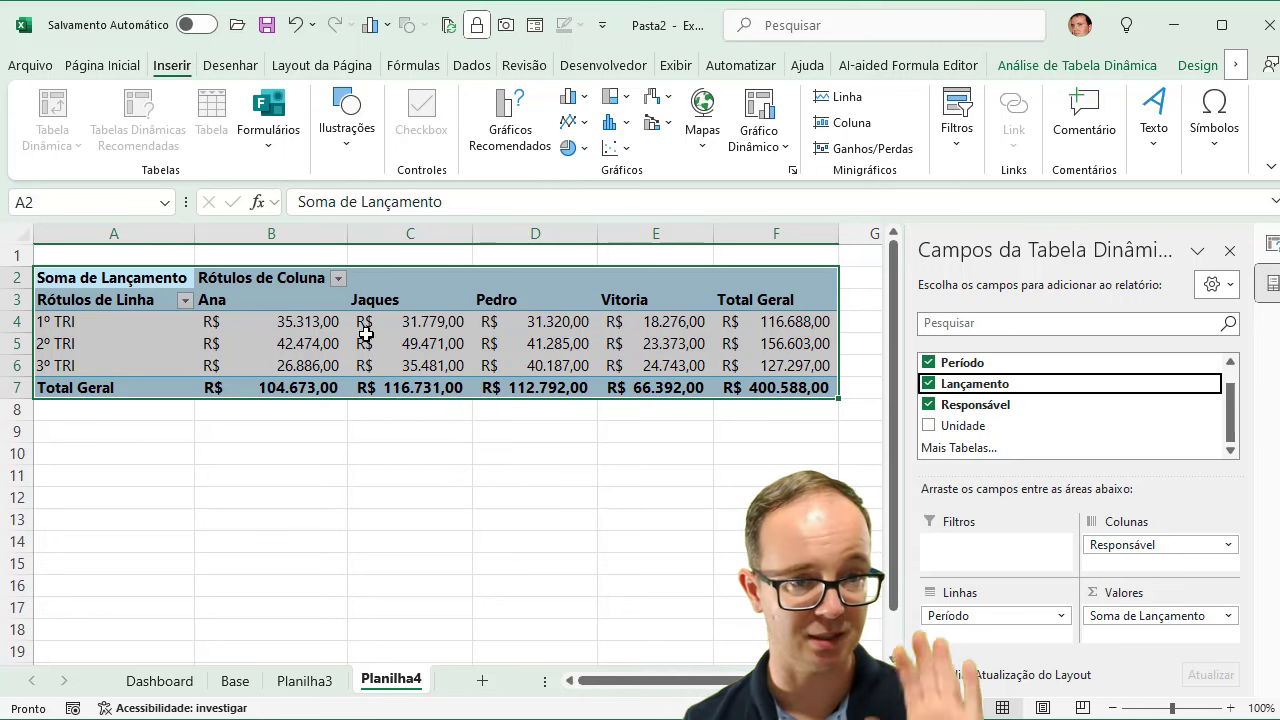
mouse_move(366, 334)
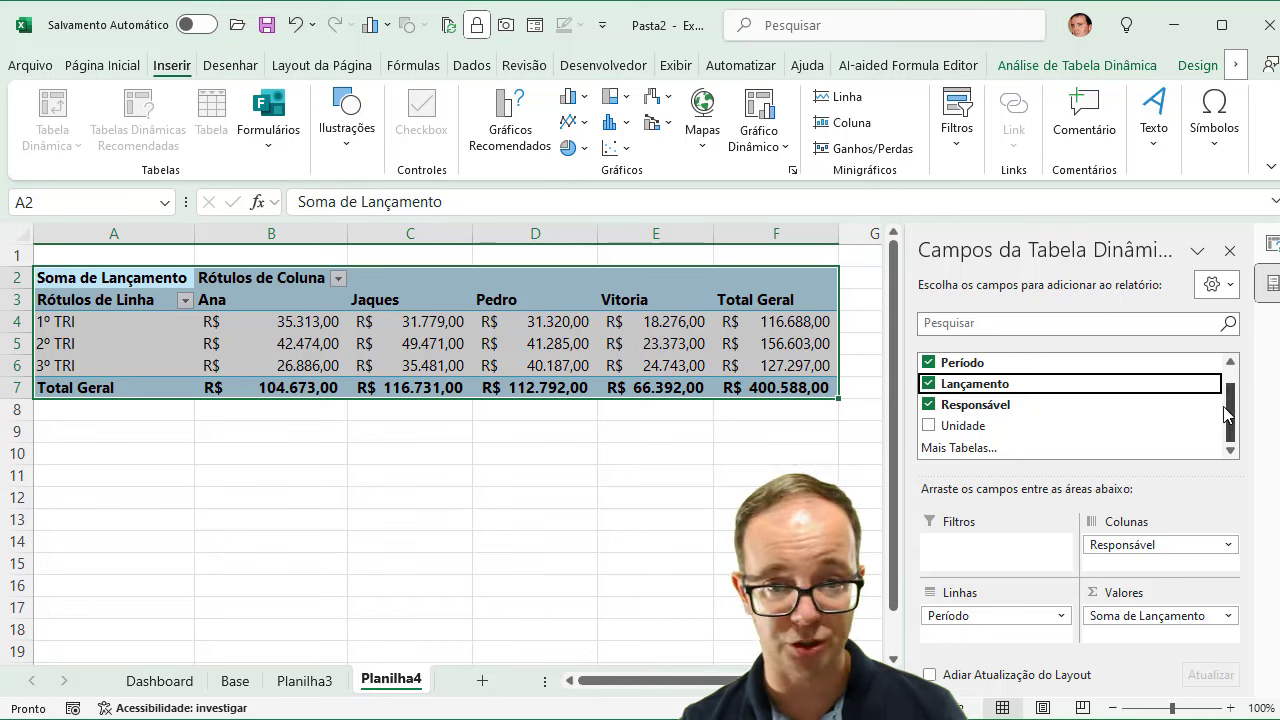
drag(1235, 415, 1235, 395)
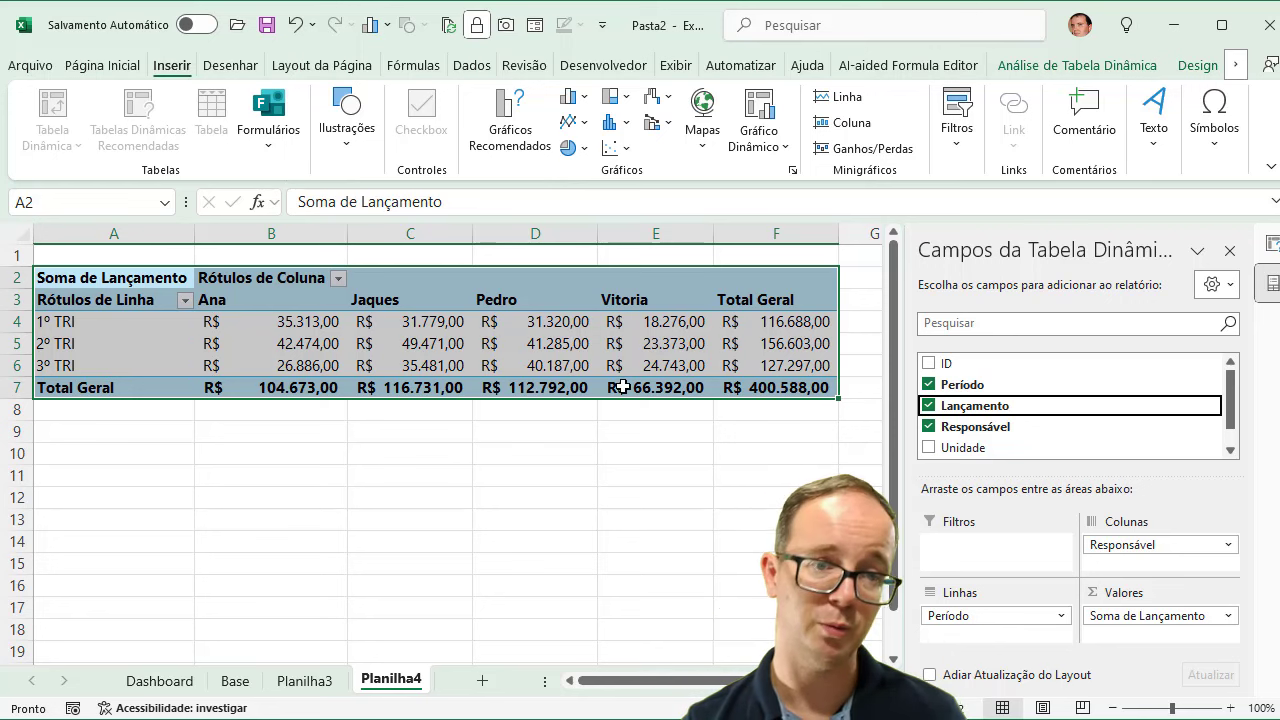
mouse_move(636, 372)
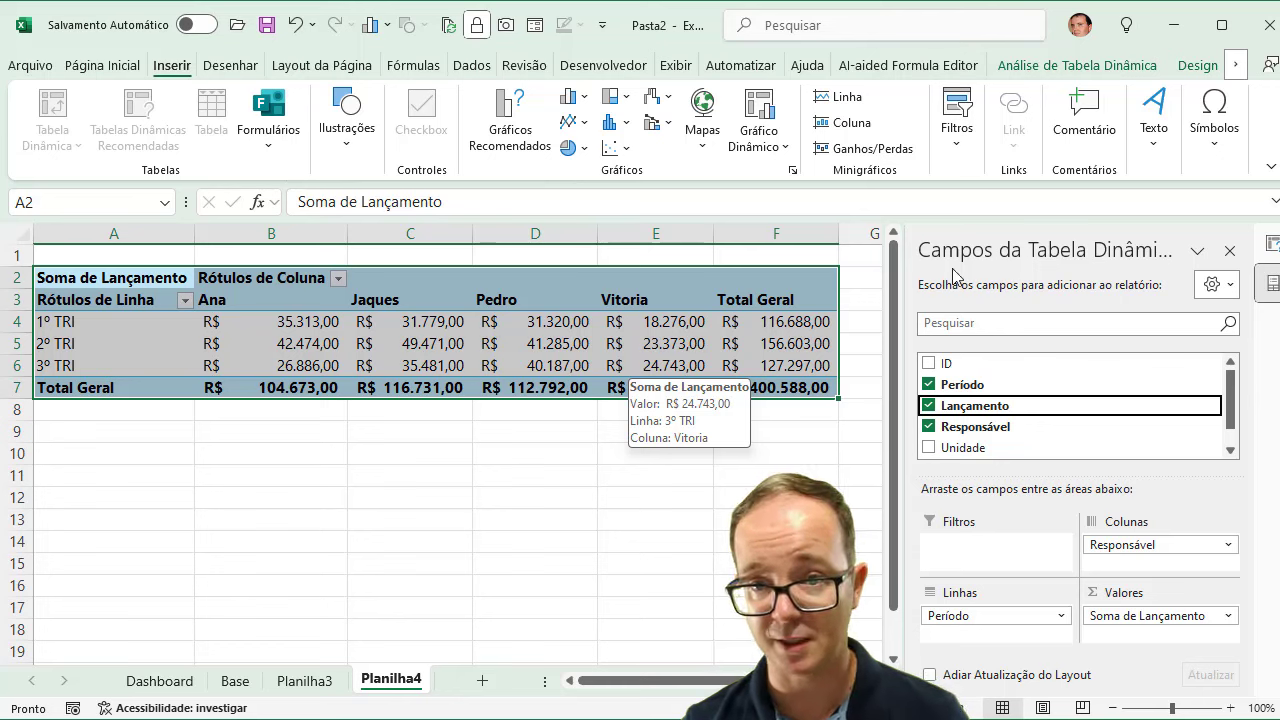
Insert a Unidade slicer for the pivot table
click(1099, 66)
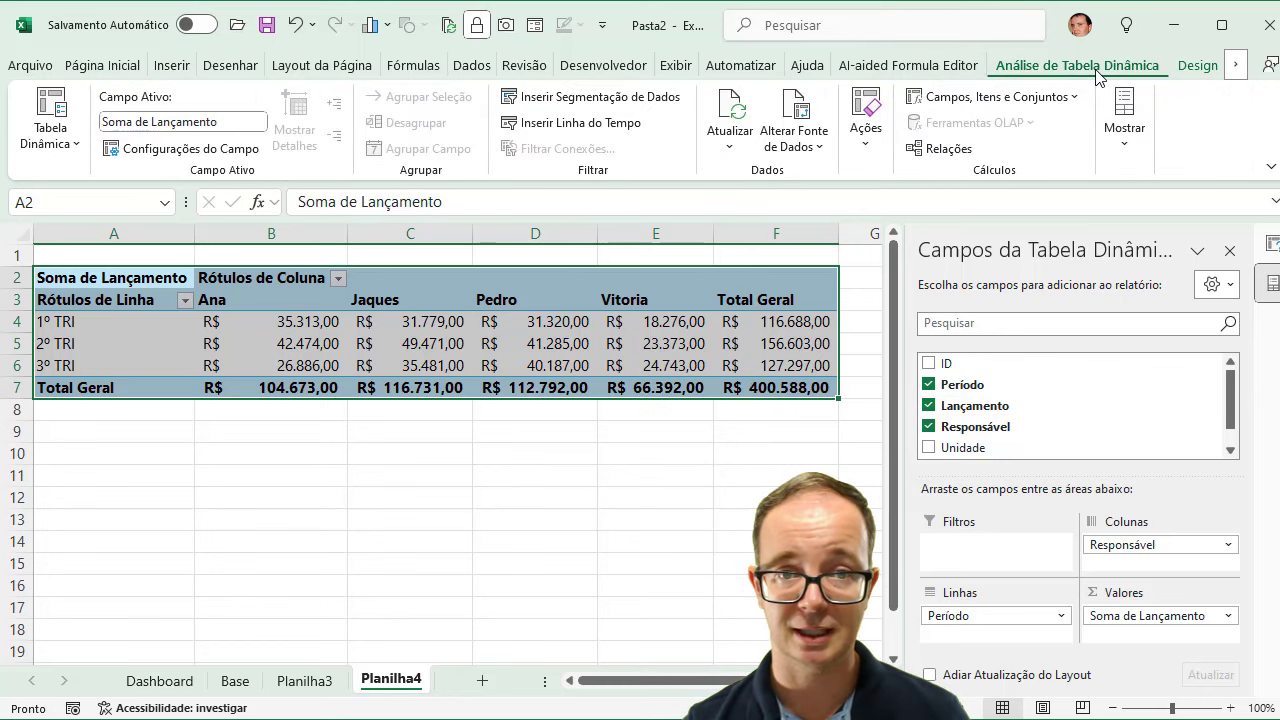
click(646, 97)
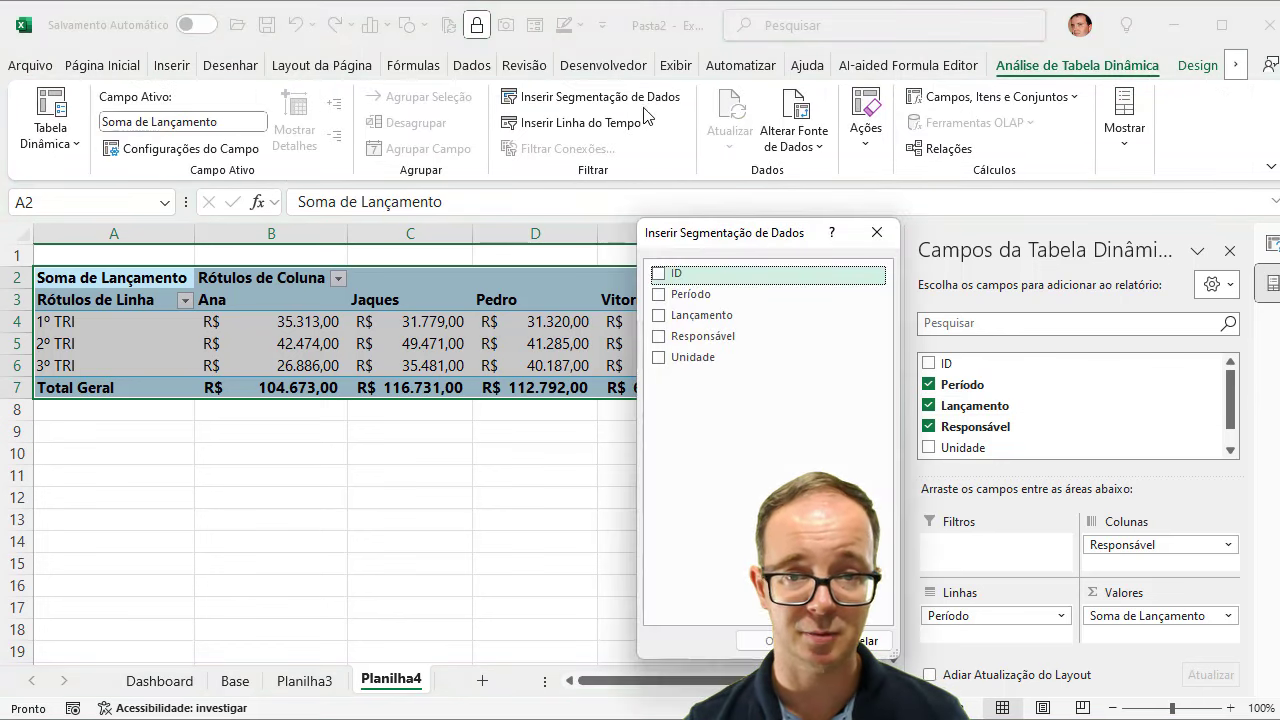
click(659, 359)
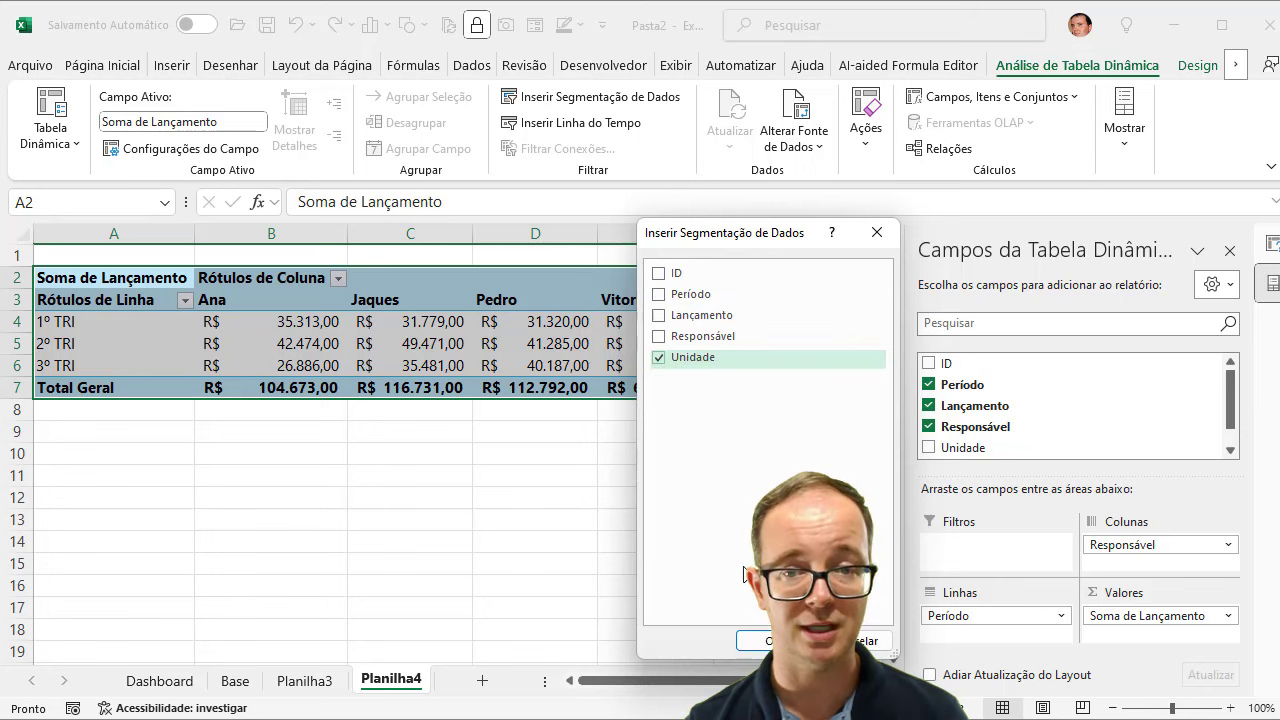
click(765, 641)
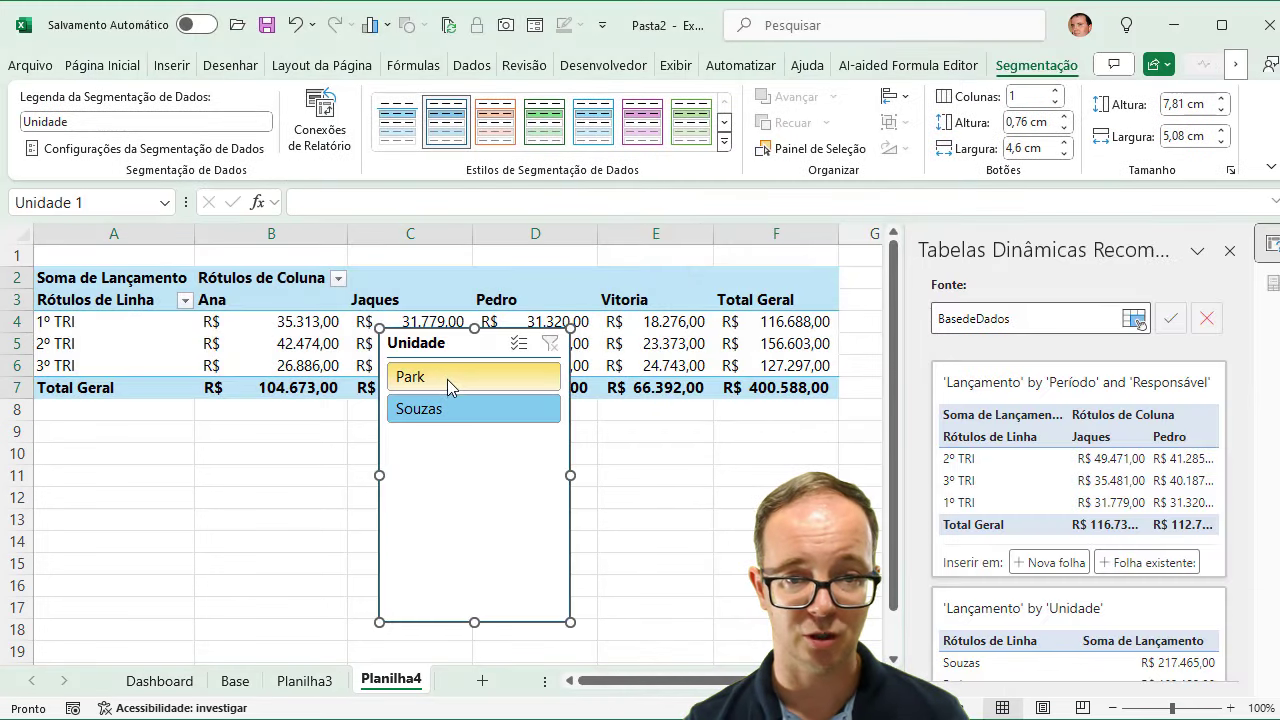
Move the slicer right of the pivot table and test Park/Souzas, ending on Souzas
click(450, 388)
click(450, 408)
drag(443, 343, 738, 308)
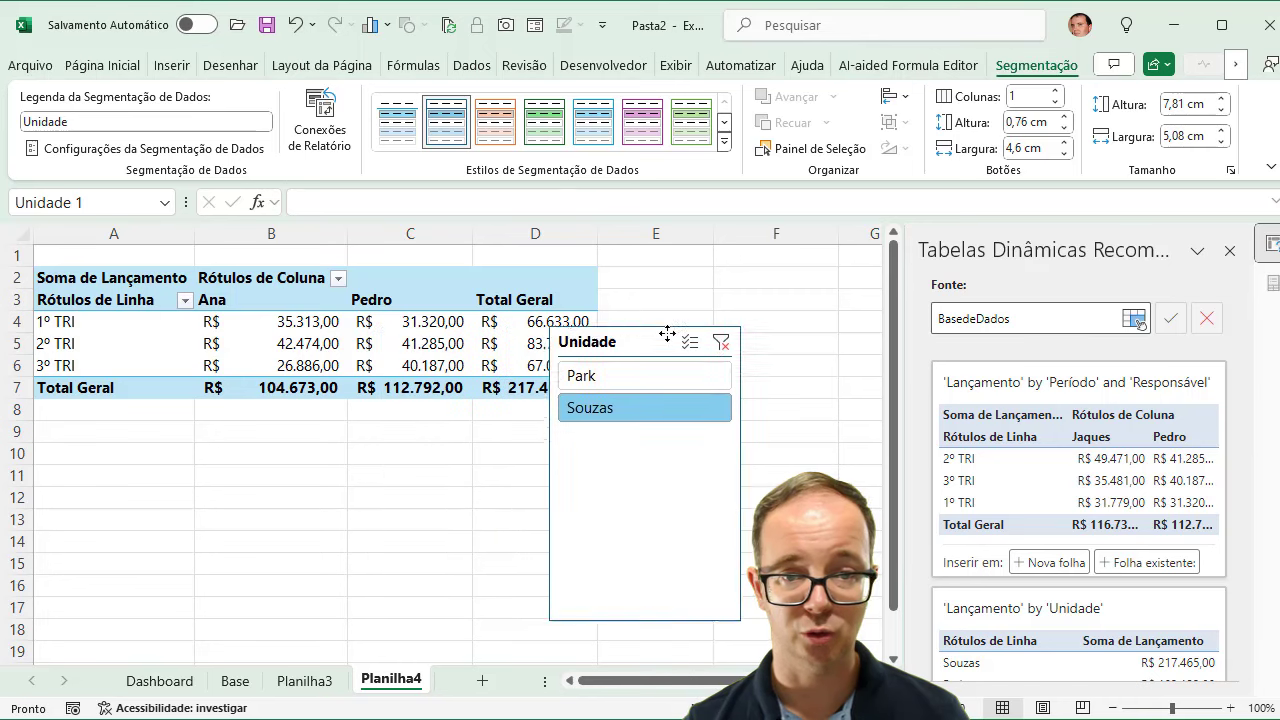
click(765, 341)
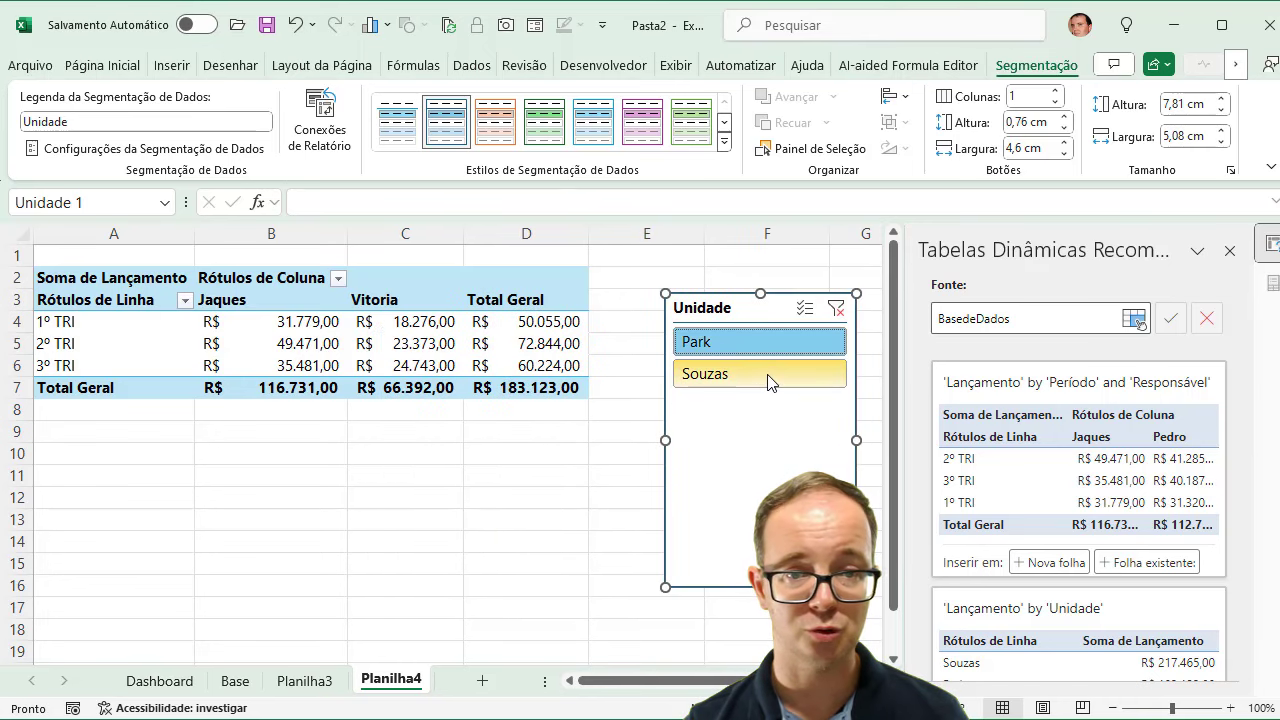
click(758, 368)
click(757, 350)
click(749, 369)
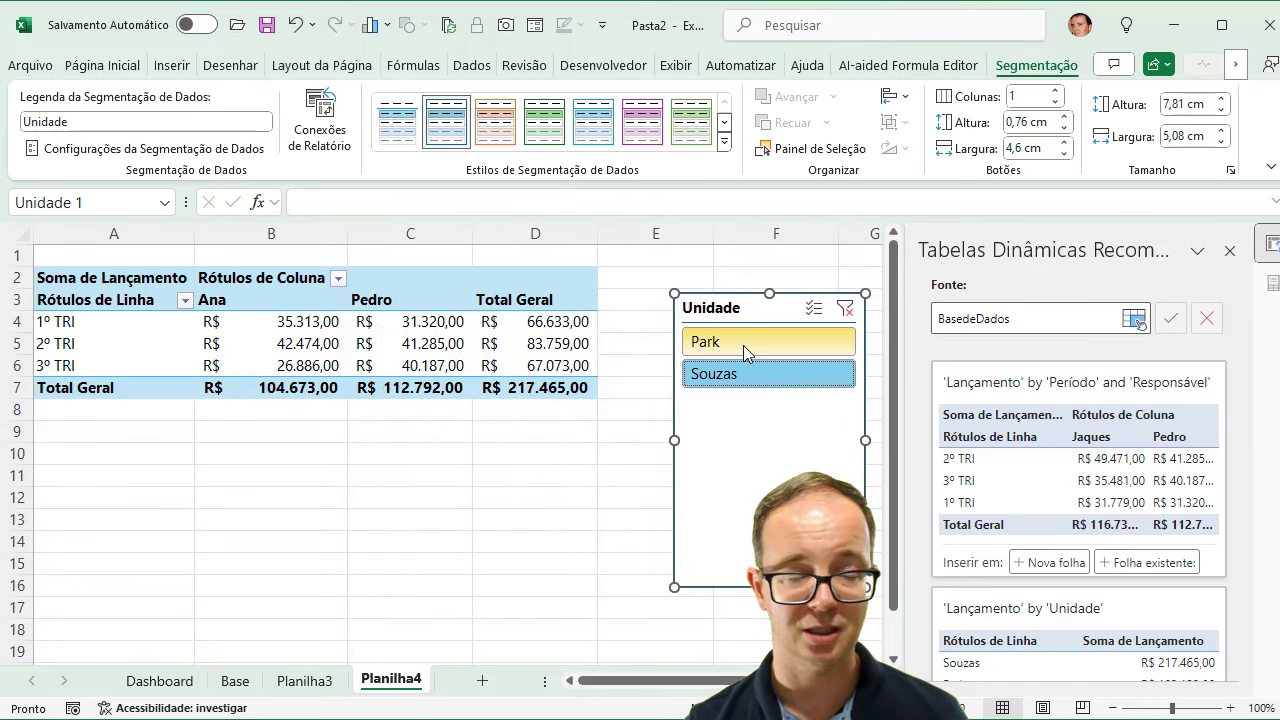
click(743, 345)
click(743, 376)
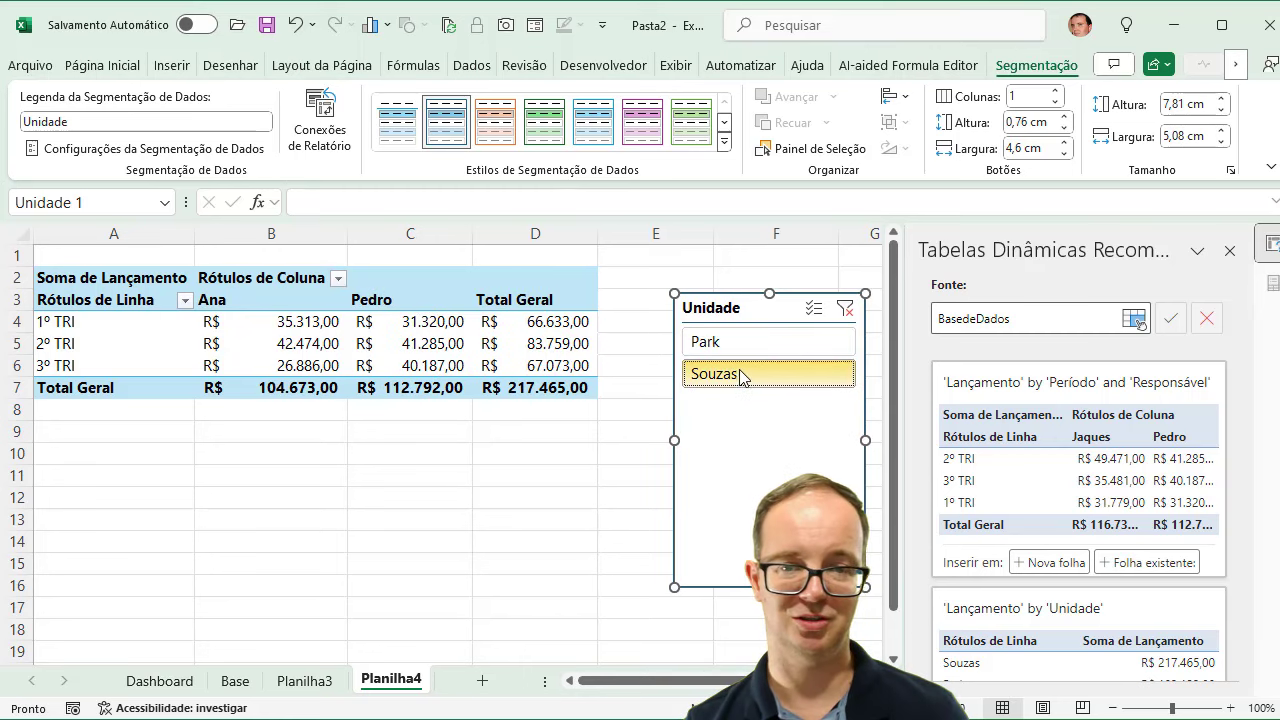
click(737, 345)
click(731, 372)
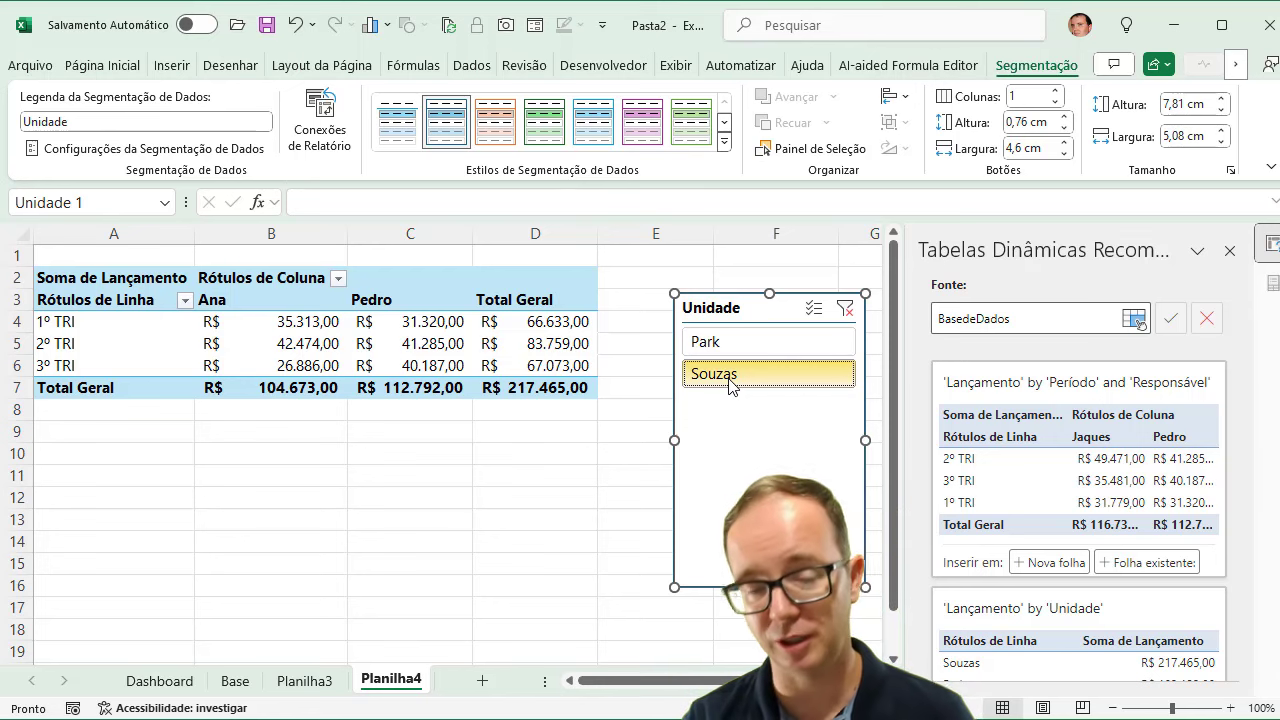
Lay the slicer out in 2 columns, hide its header and shrink it to a 2,09 cm strip
drag(734, 295, 718, 285)
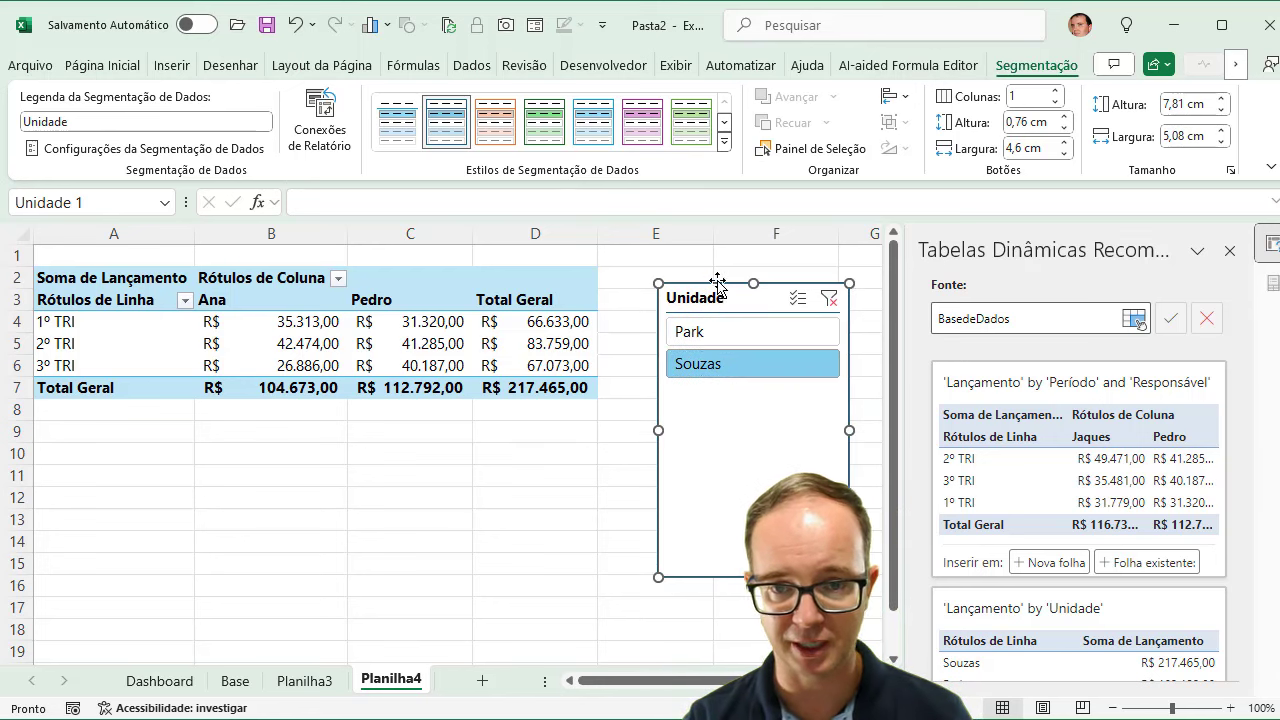
click(1056, 90)
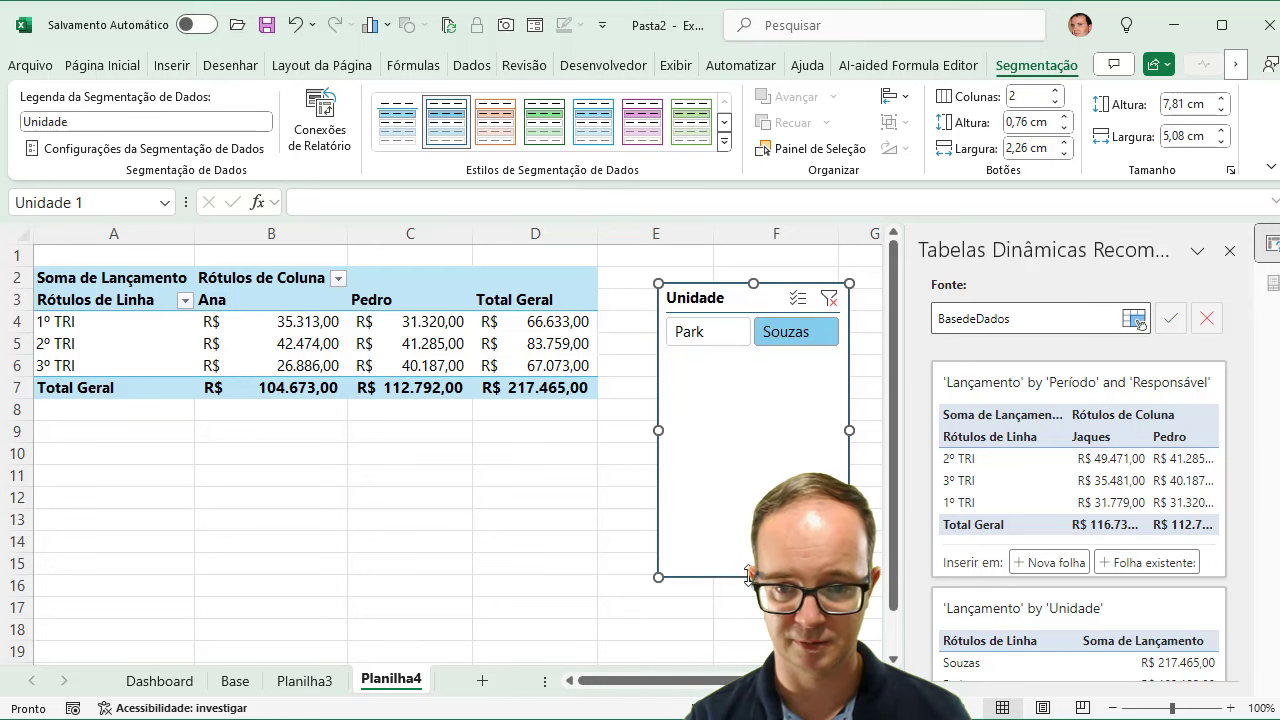
drag(748, 574, 753, 362)
click(175, 152)
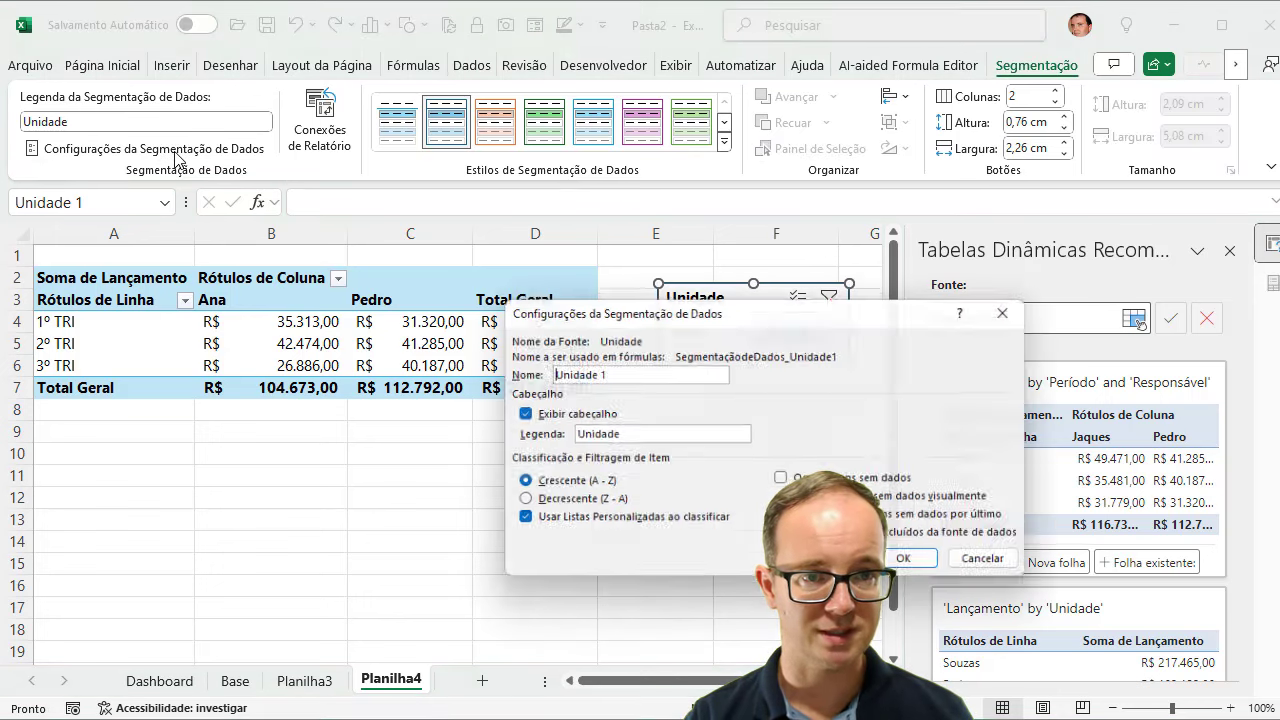
click(515, 415)
click(886, 565)
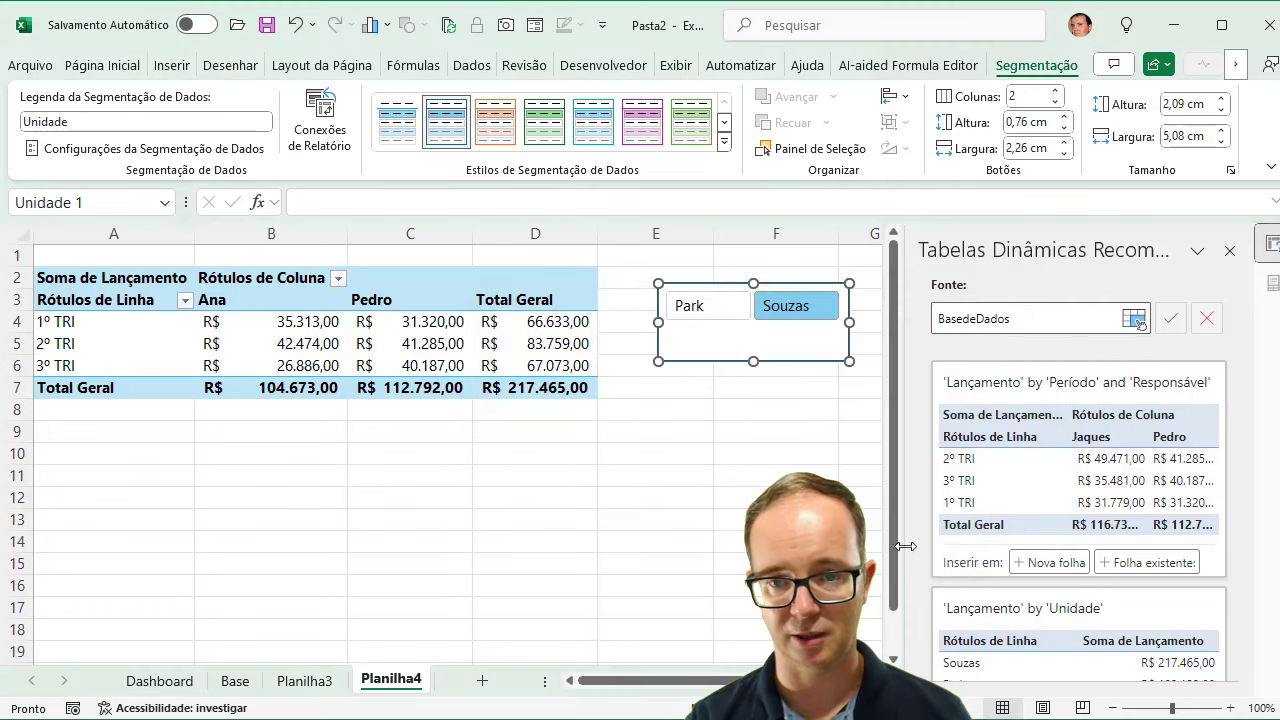
drag(752, 361, 750, 333)
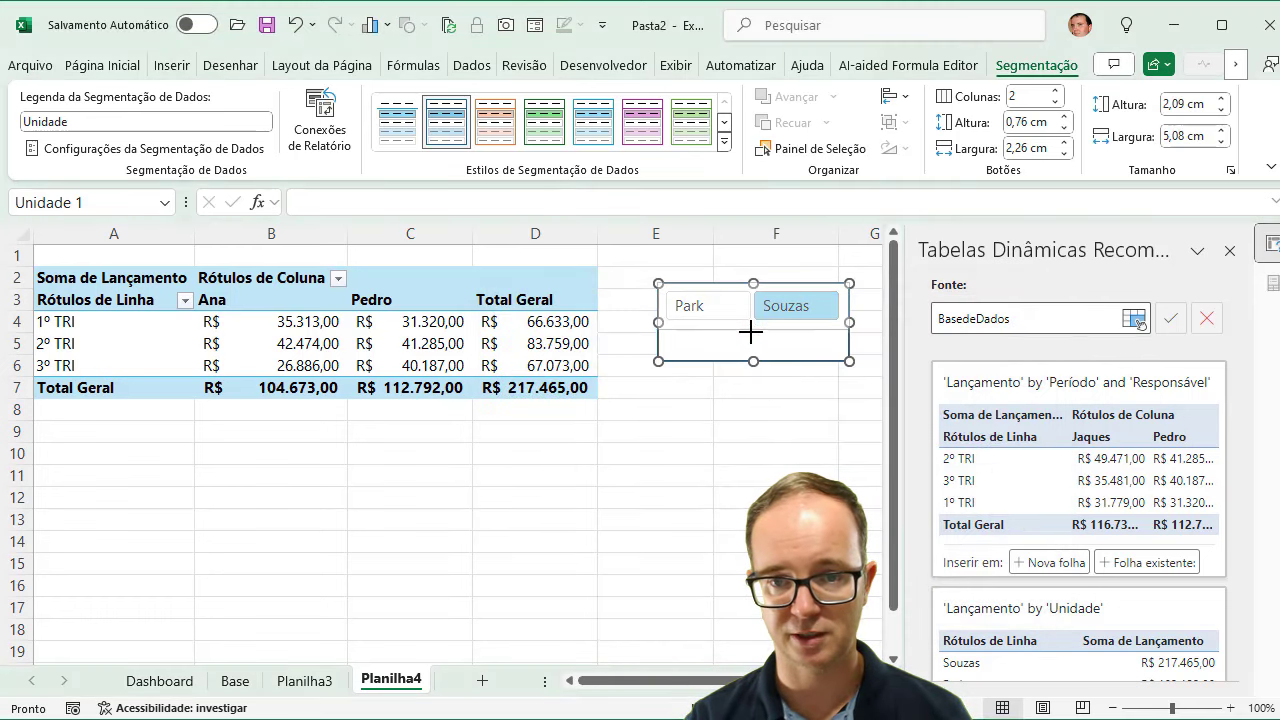
click(743, 385)
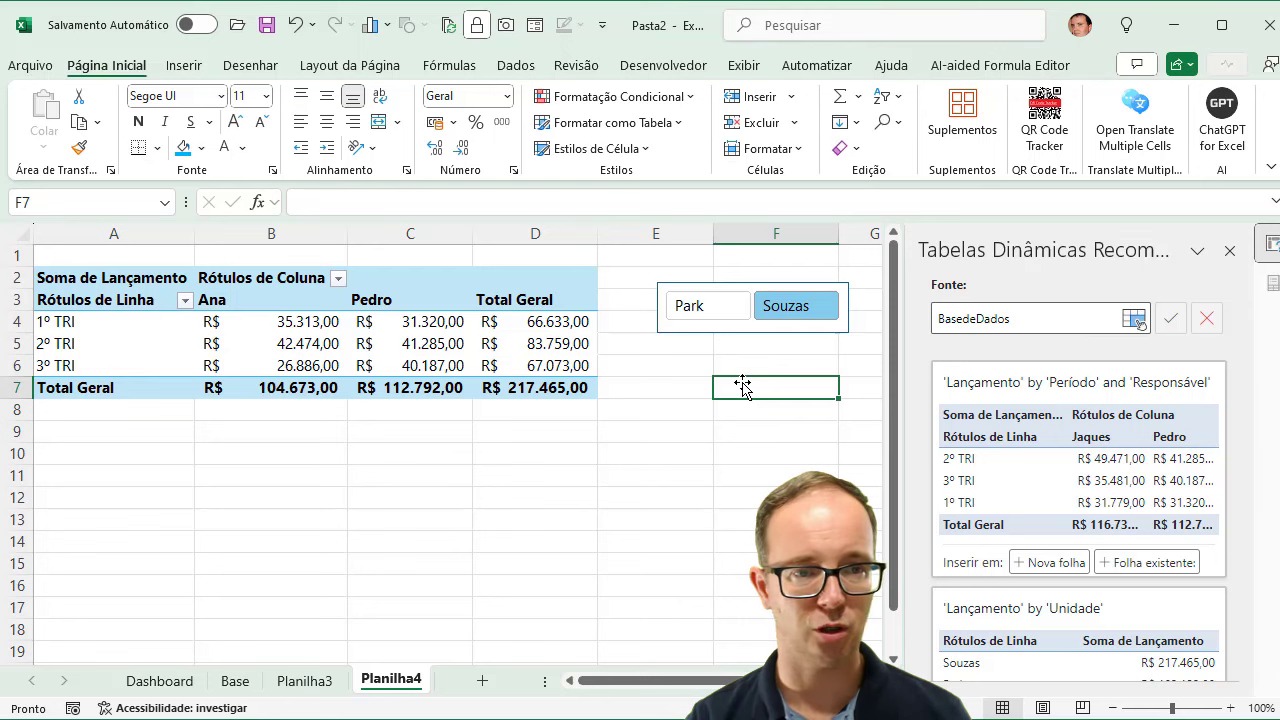
Insert two blank rows above the pivot table and make row 1 taller
click(17, 277)
right_click(17, 277)
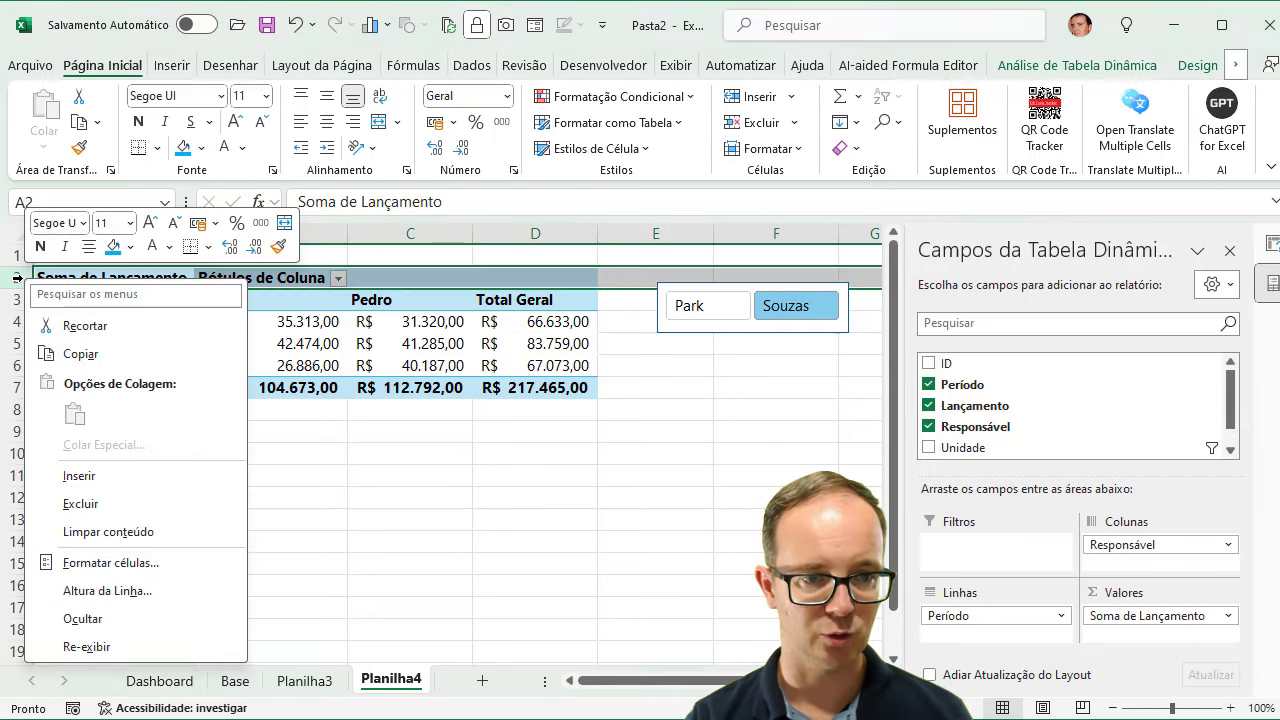
click(96, 482)
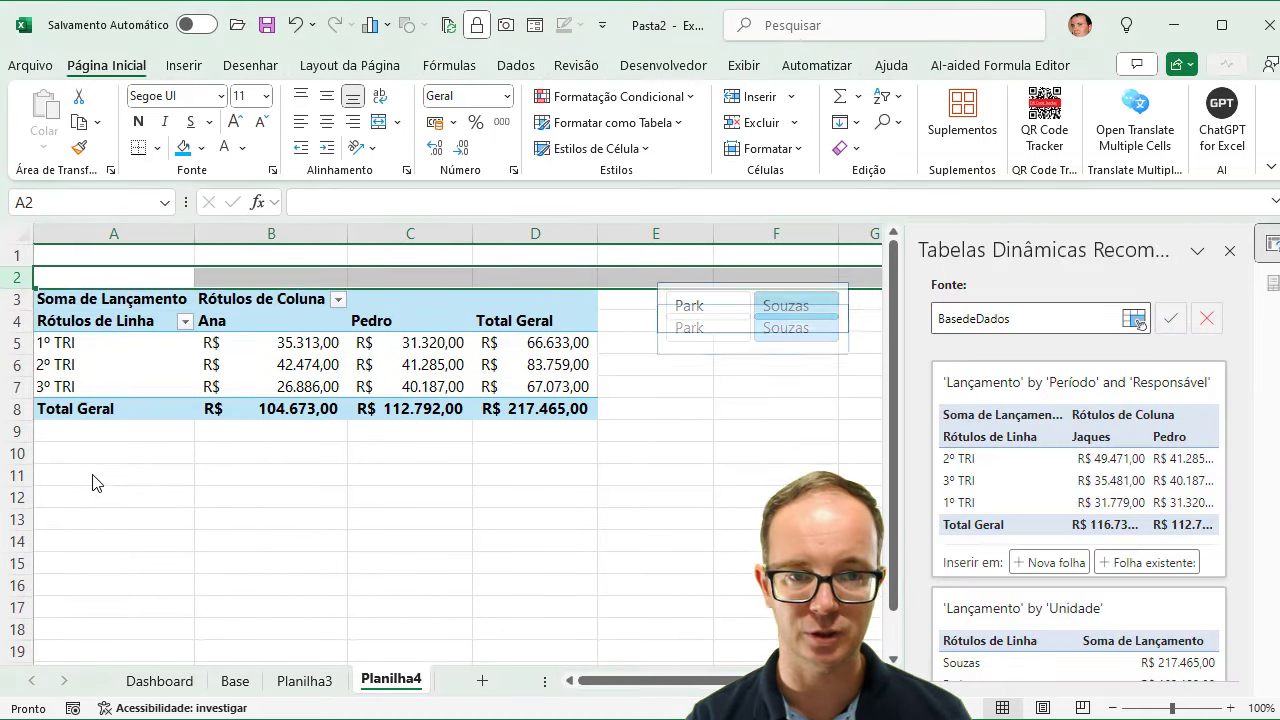
right_click(14, 277)
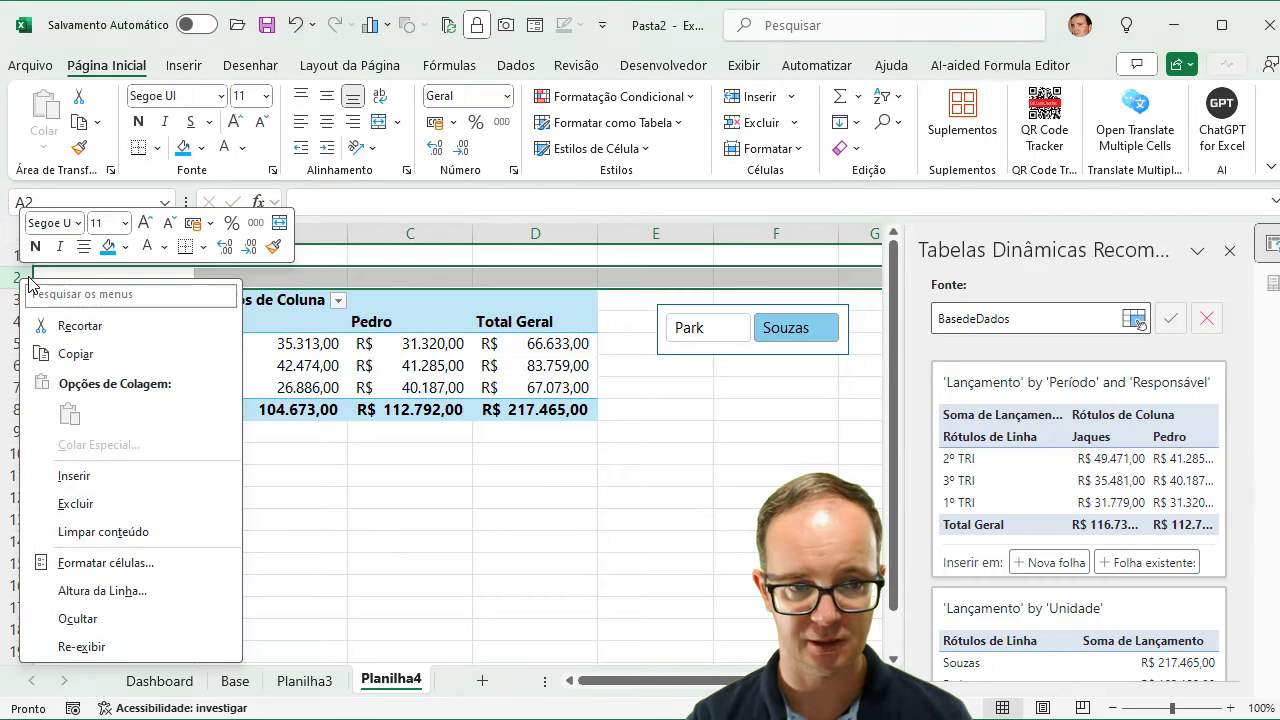
click(84, 480)
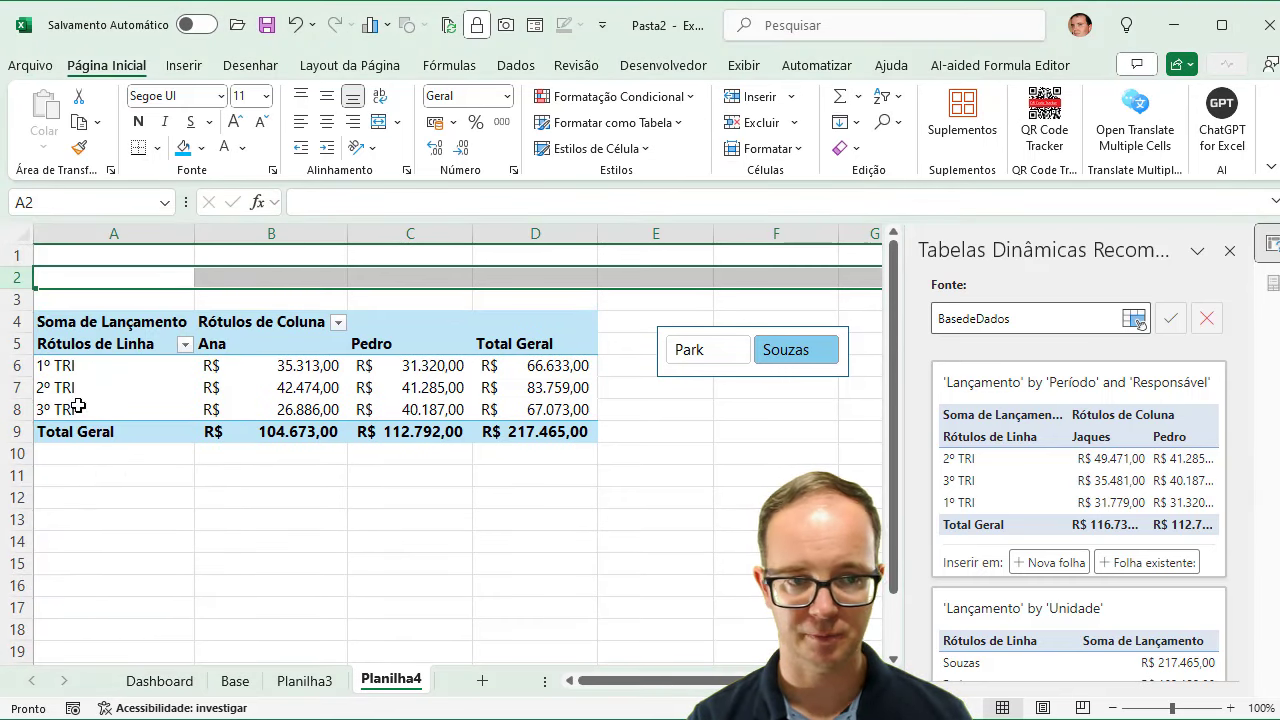
drag(28, 266, 28, 287)
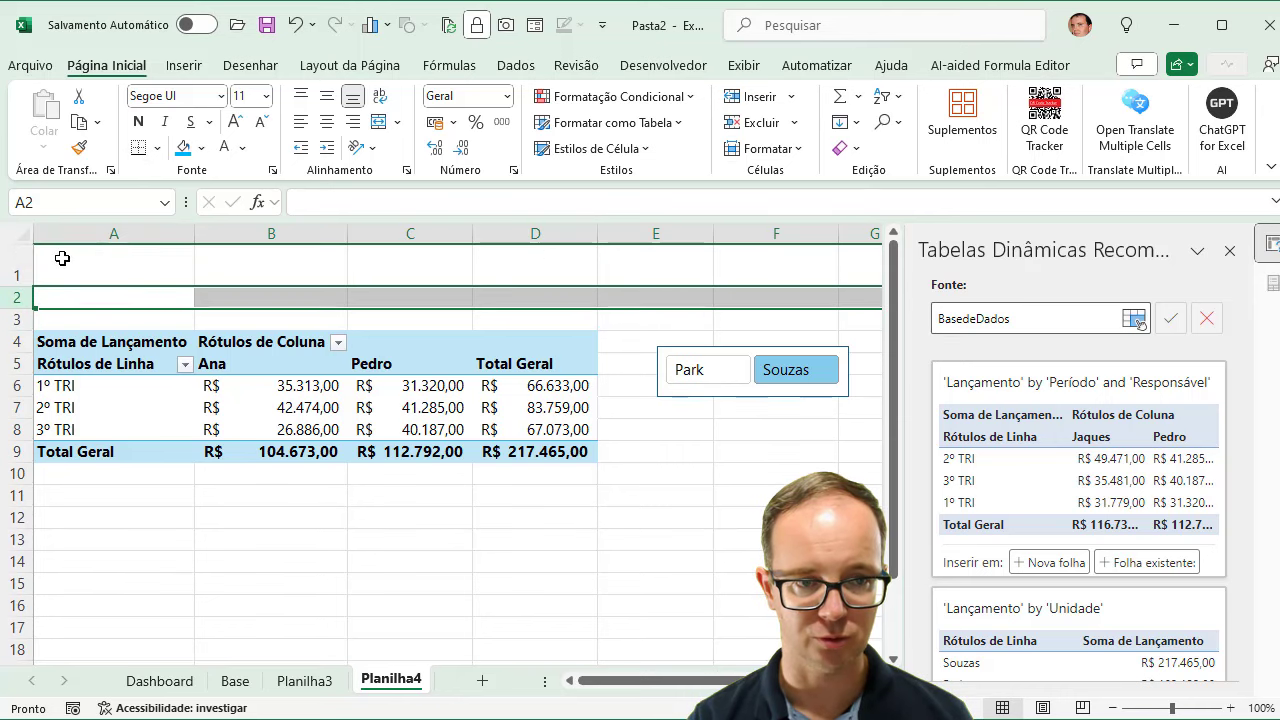
Insert an empty column A and move the Unidade slicer above the pivot table
click(84, 231)
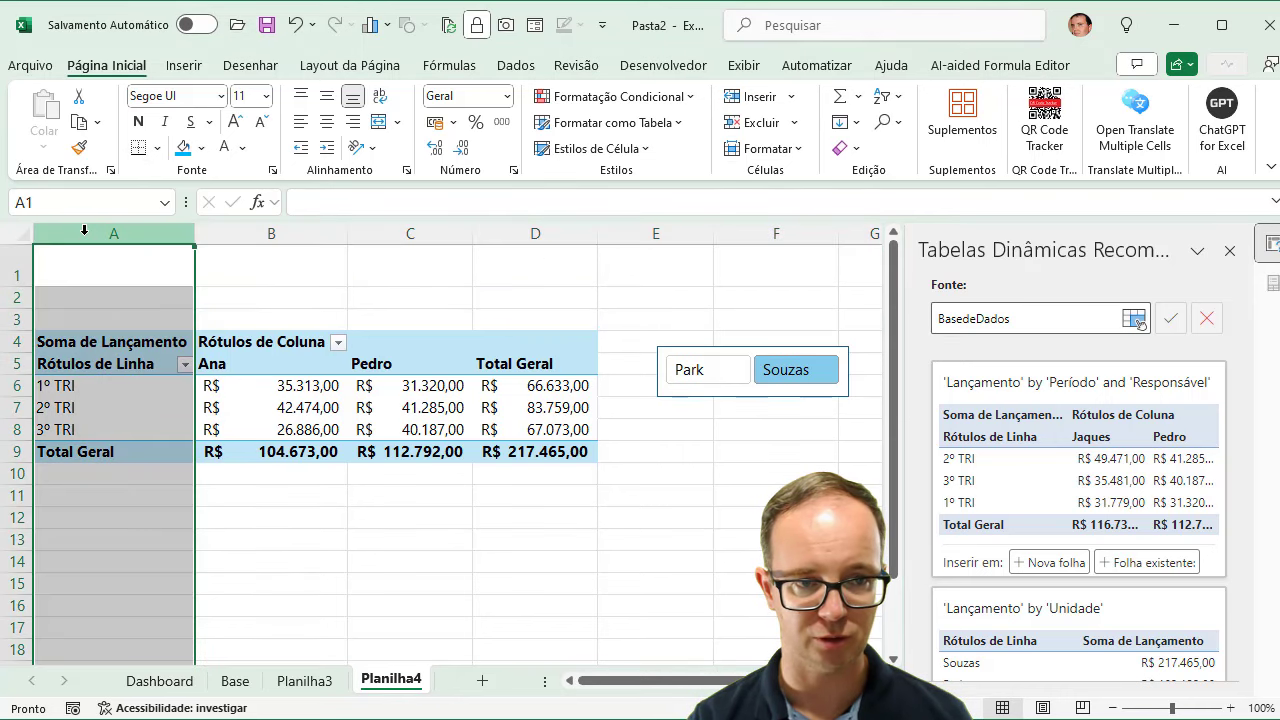
right_click(84, 231)
click(84, 231)
right_click(90, 238)
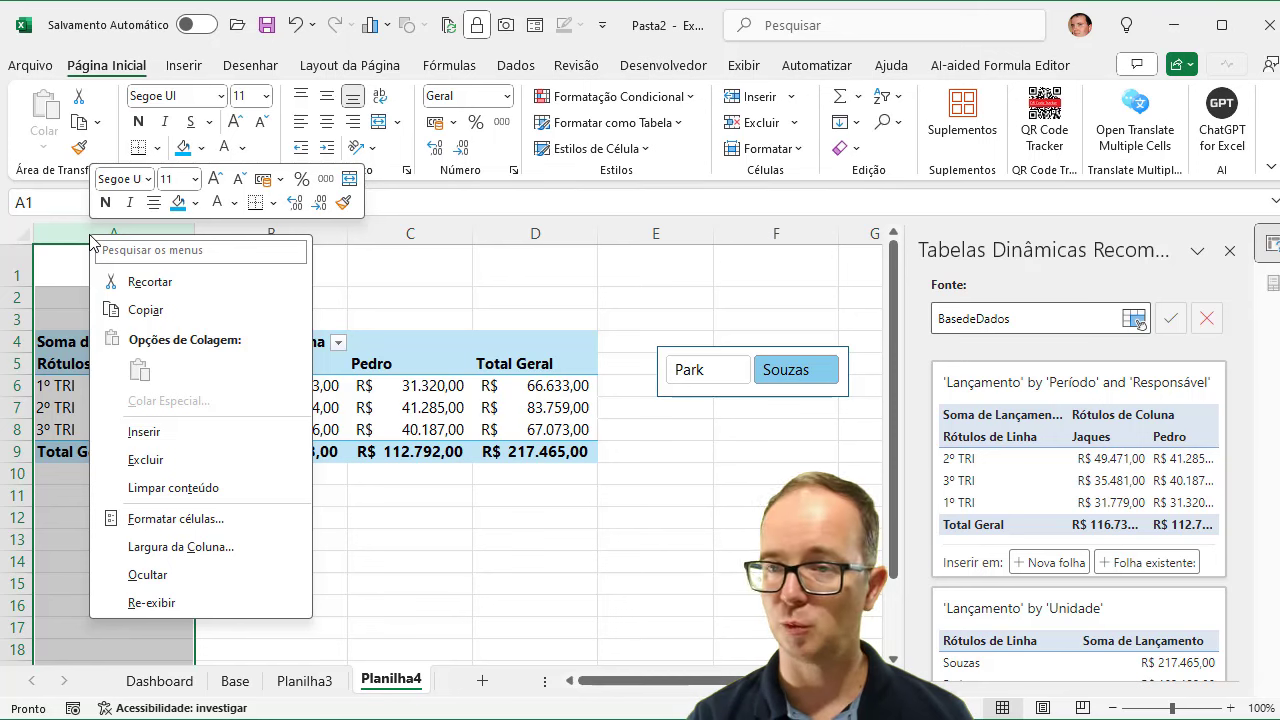
click(172, 432)
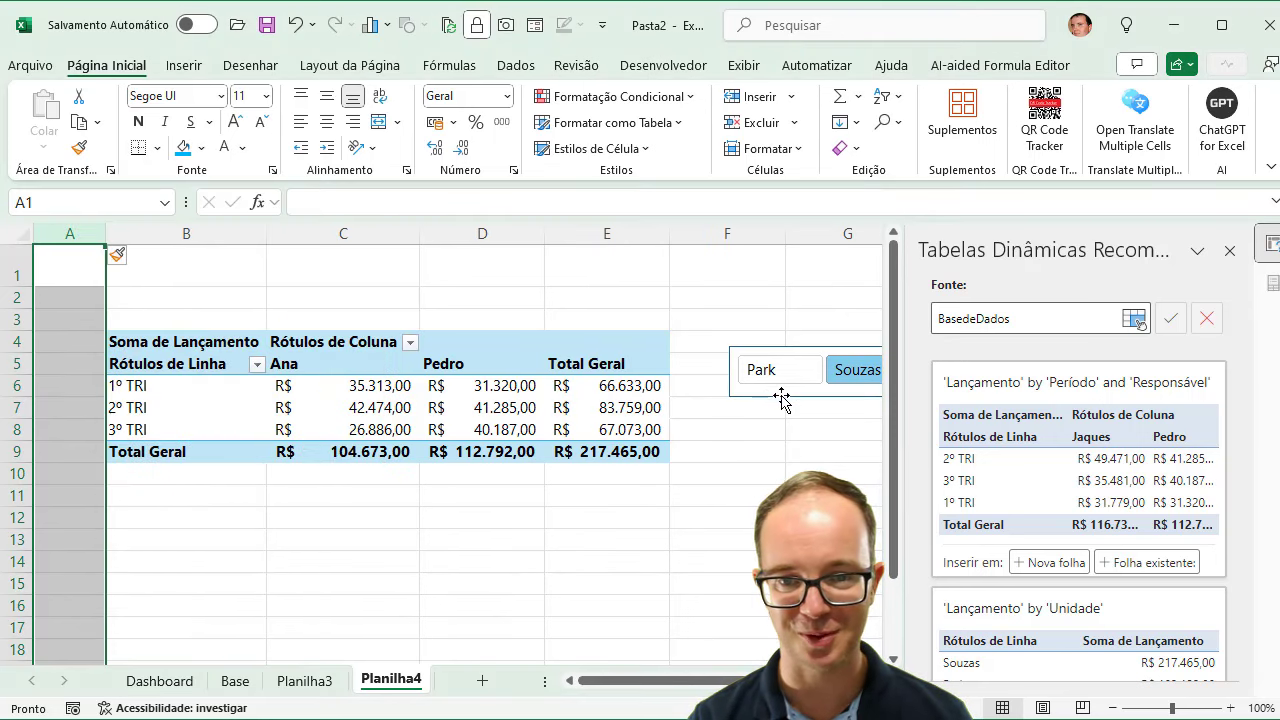
drag(782, 400, 519, 323)
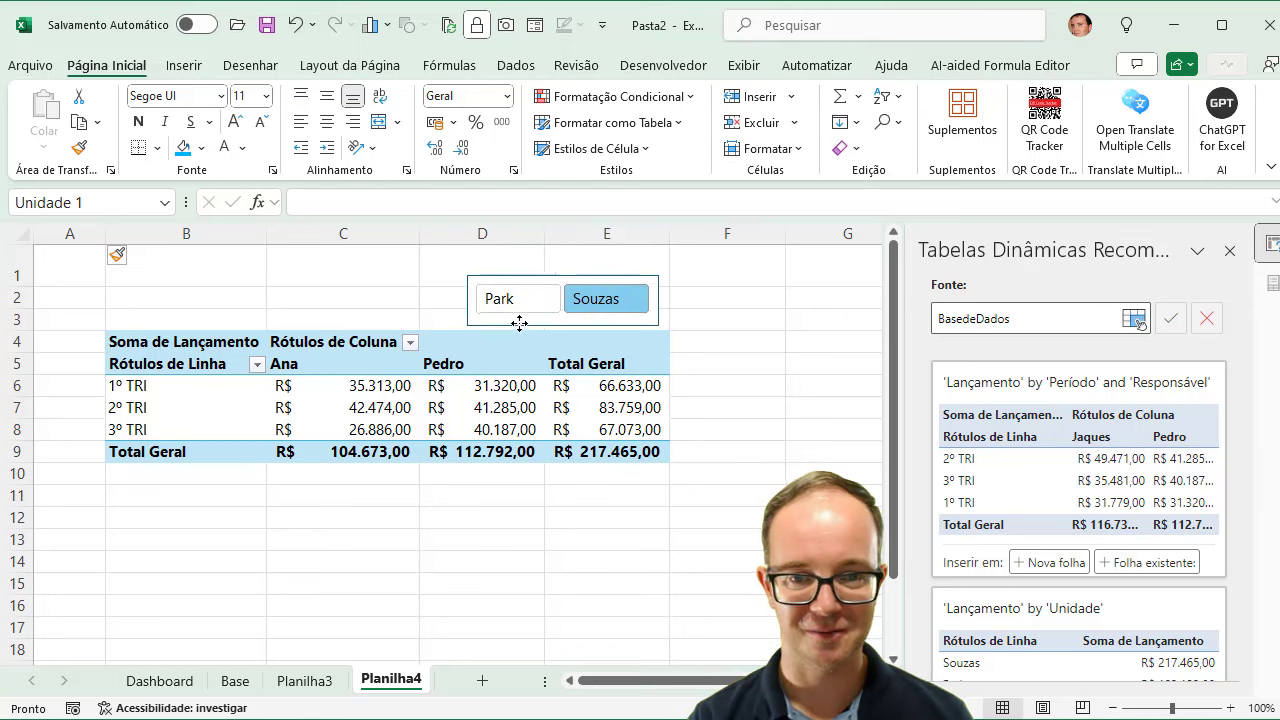
Toggle the slicer between Park and Souzas, leaving Park selected (total R$ 183.123,00)
click(518, 297)
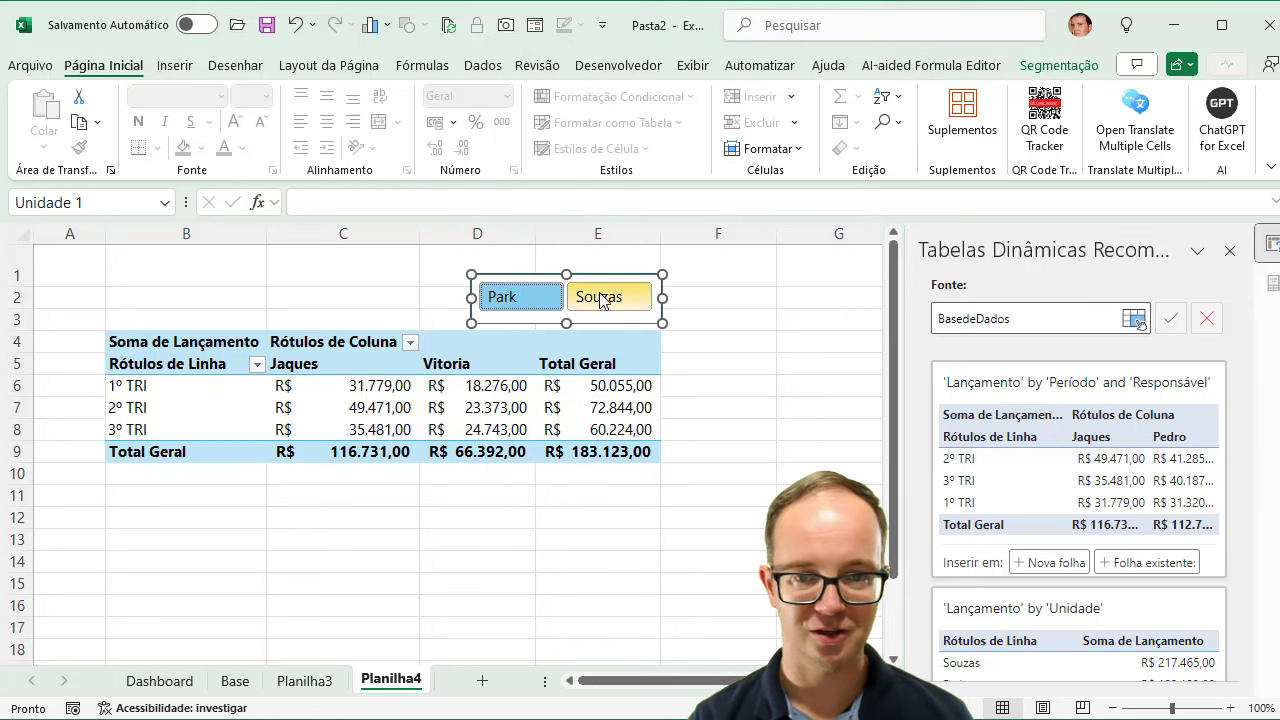
click(603, 297)
click(520, 297)
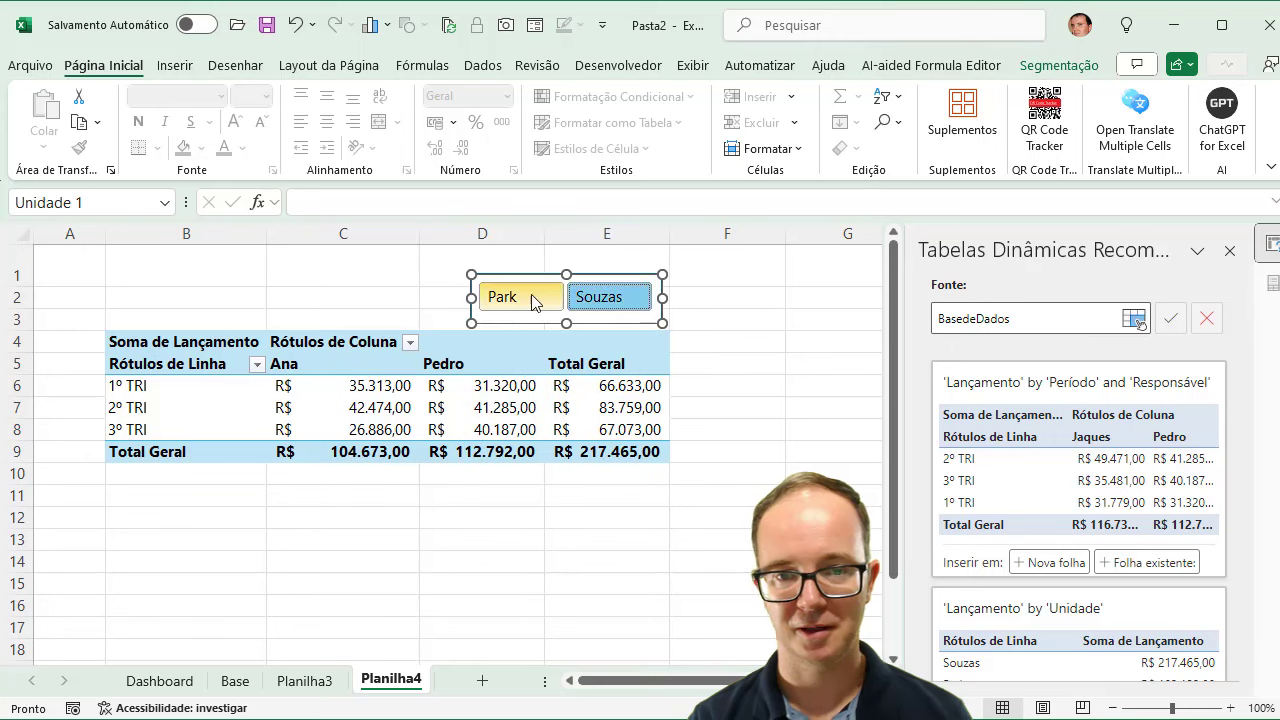
click(530, 295)
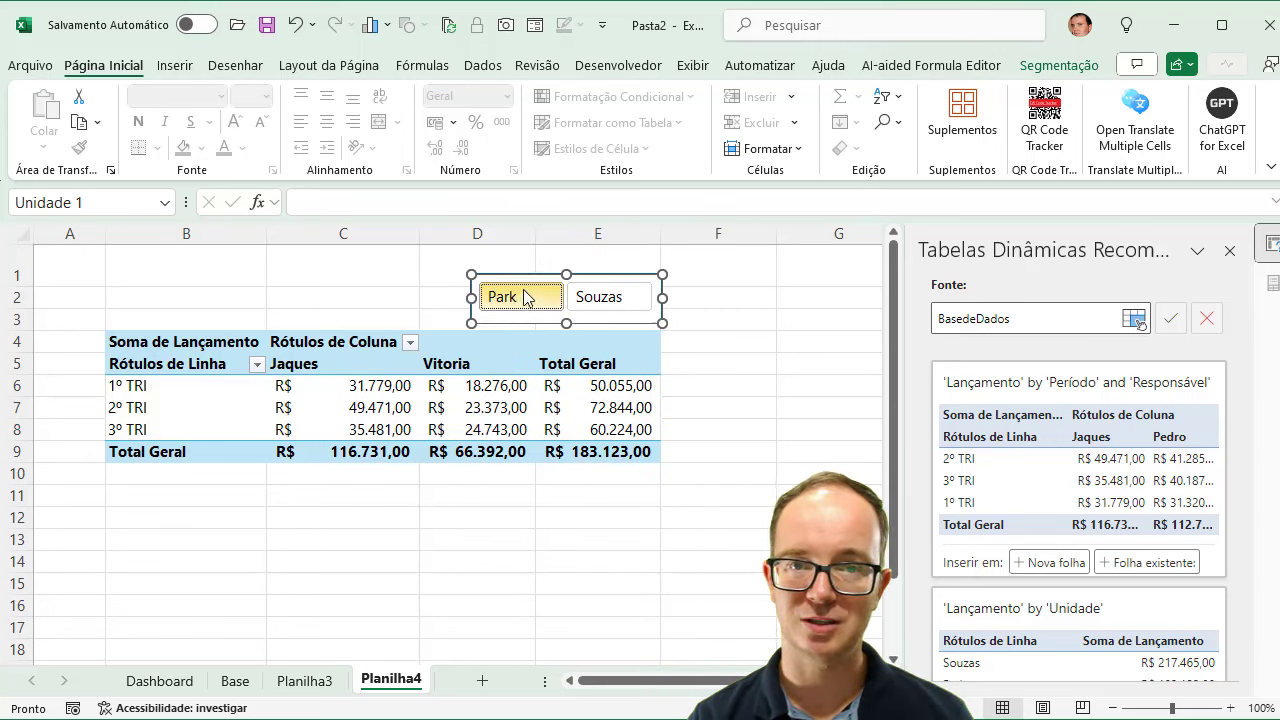
click(600, 297)
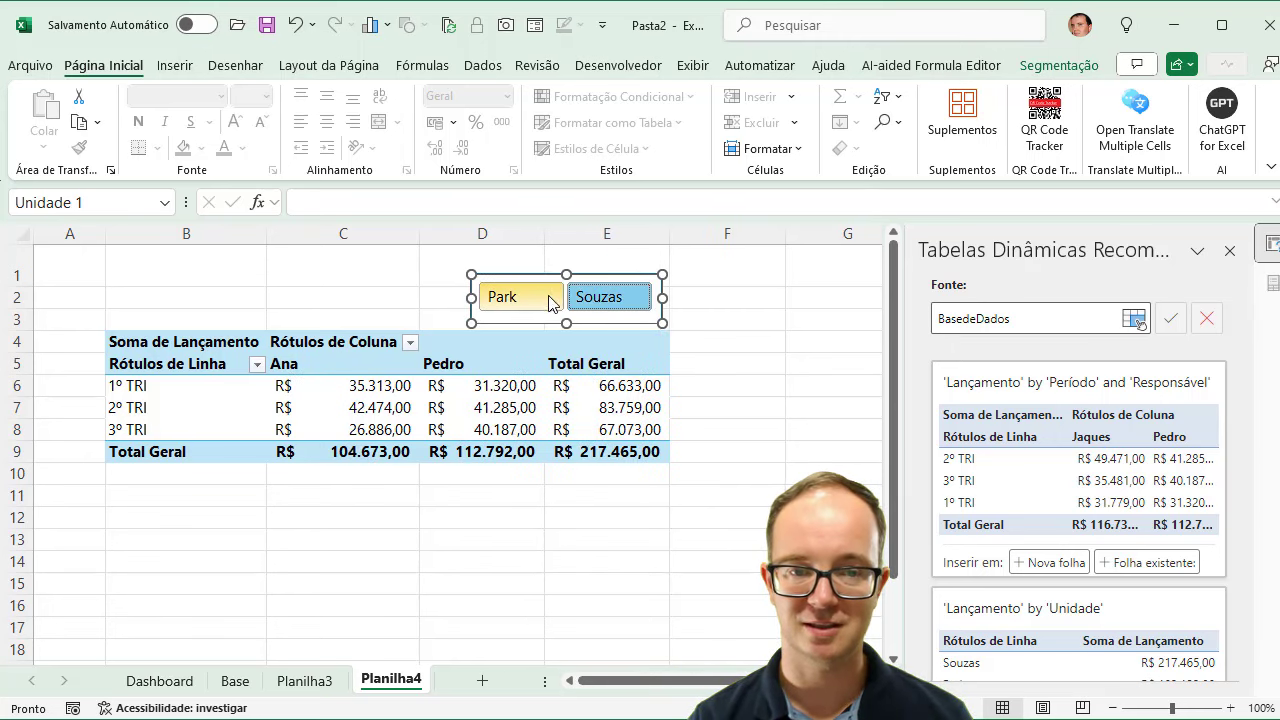
click(545, 300)
Make row 1 taller and select the pivot table data B5:D8
mouse_move(490, 412)
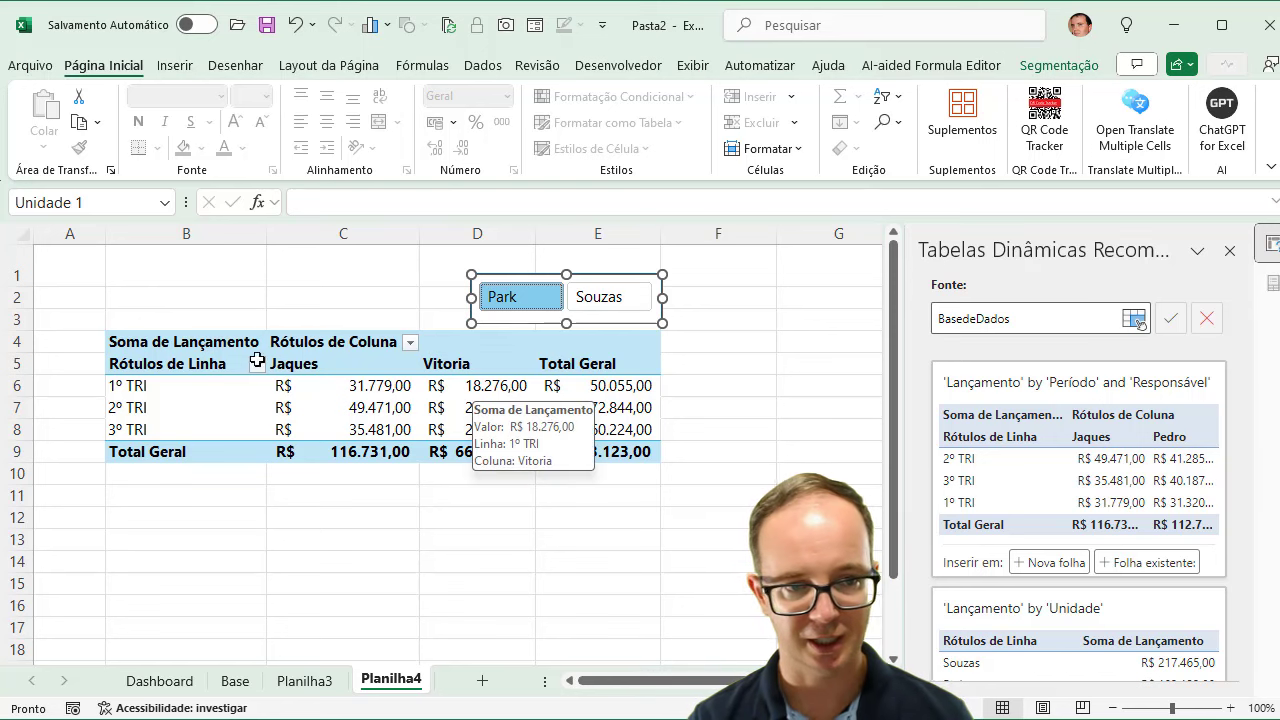
drag(23, 288, 18, 336)
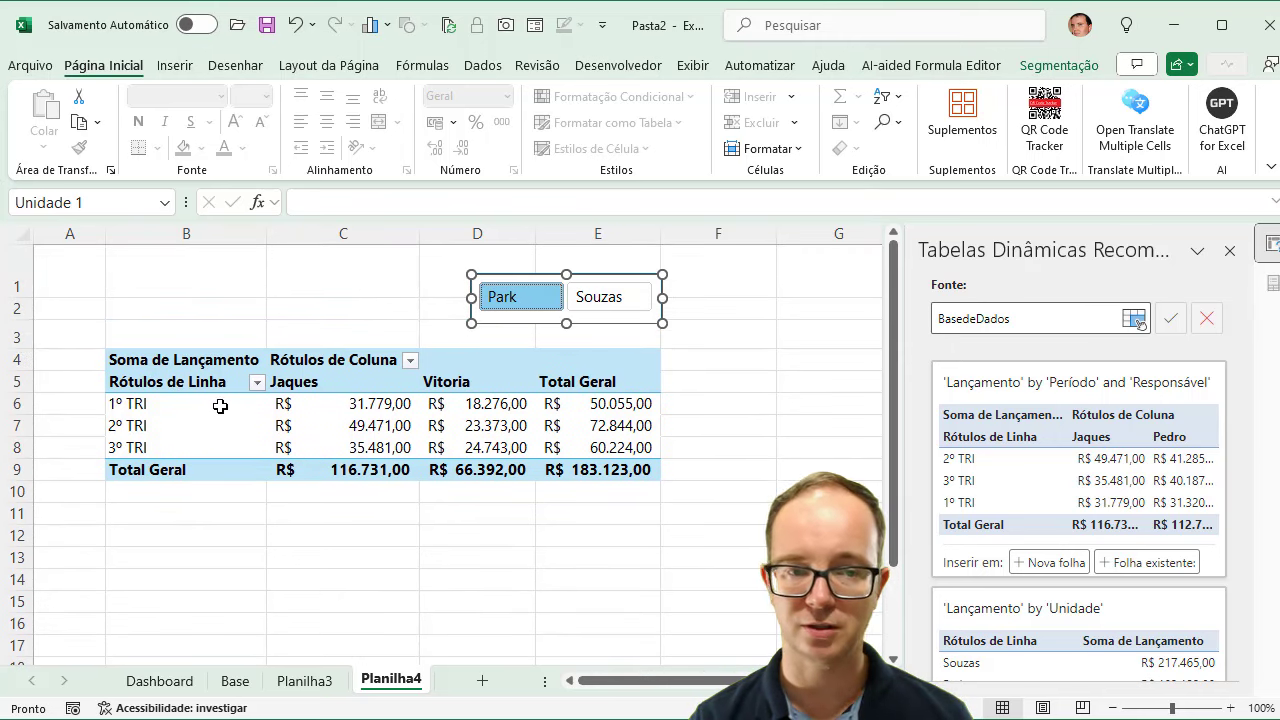
drag(203, 387, 462, 446)
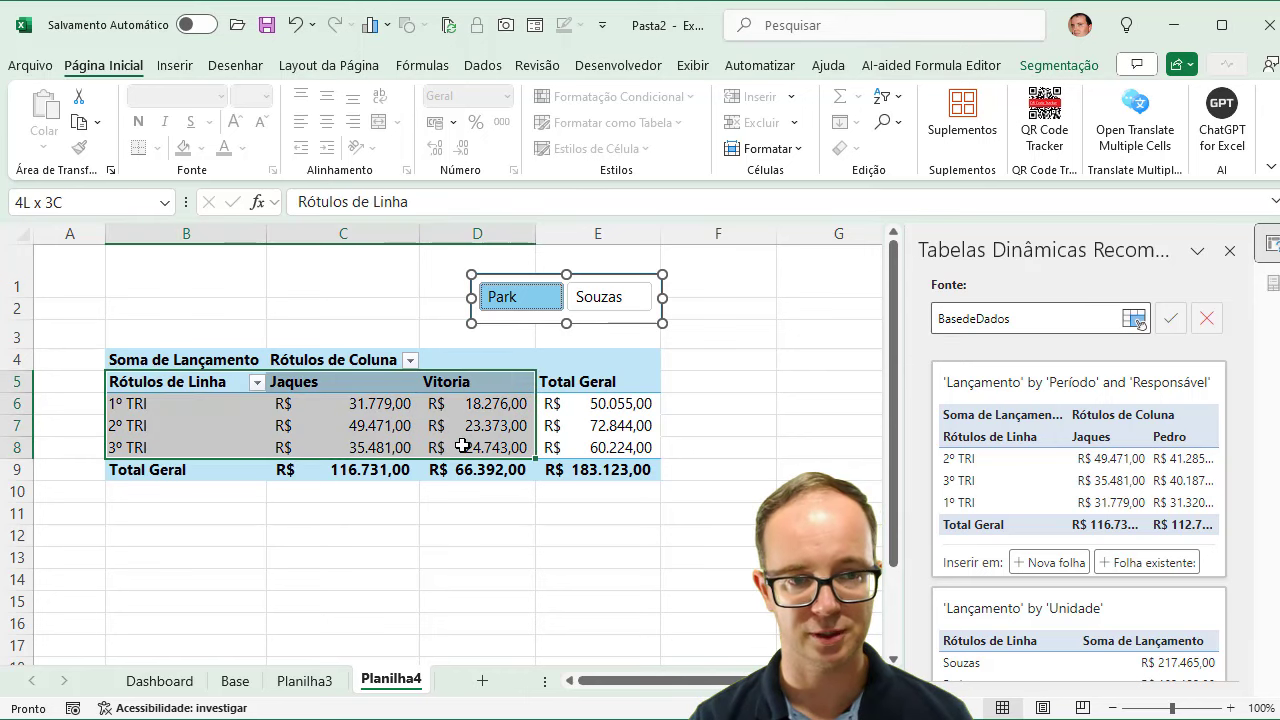
drag(462, 446, 462, 446)
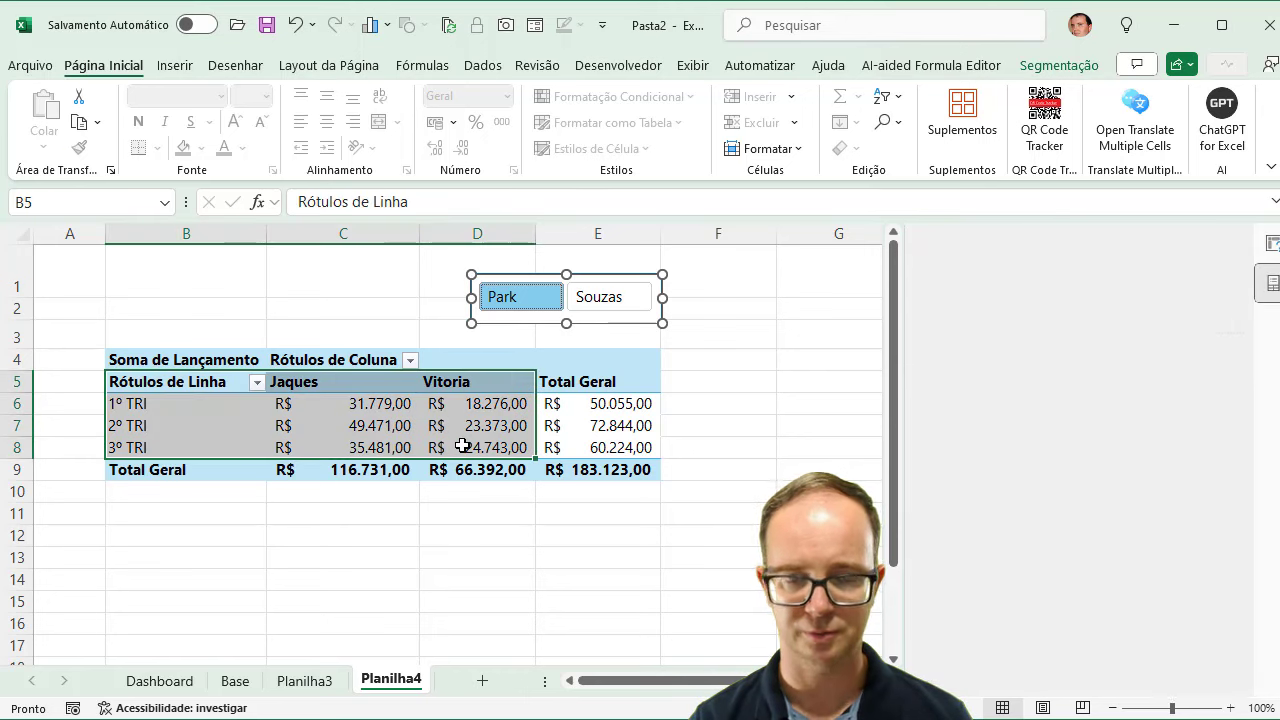
click(186, 64)
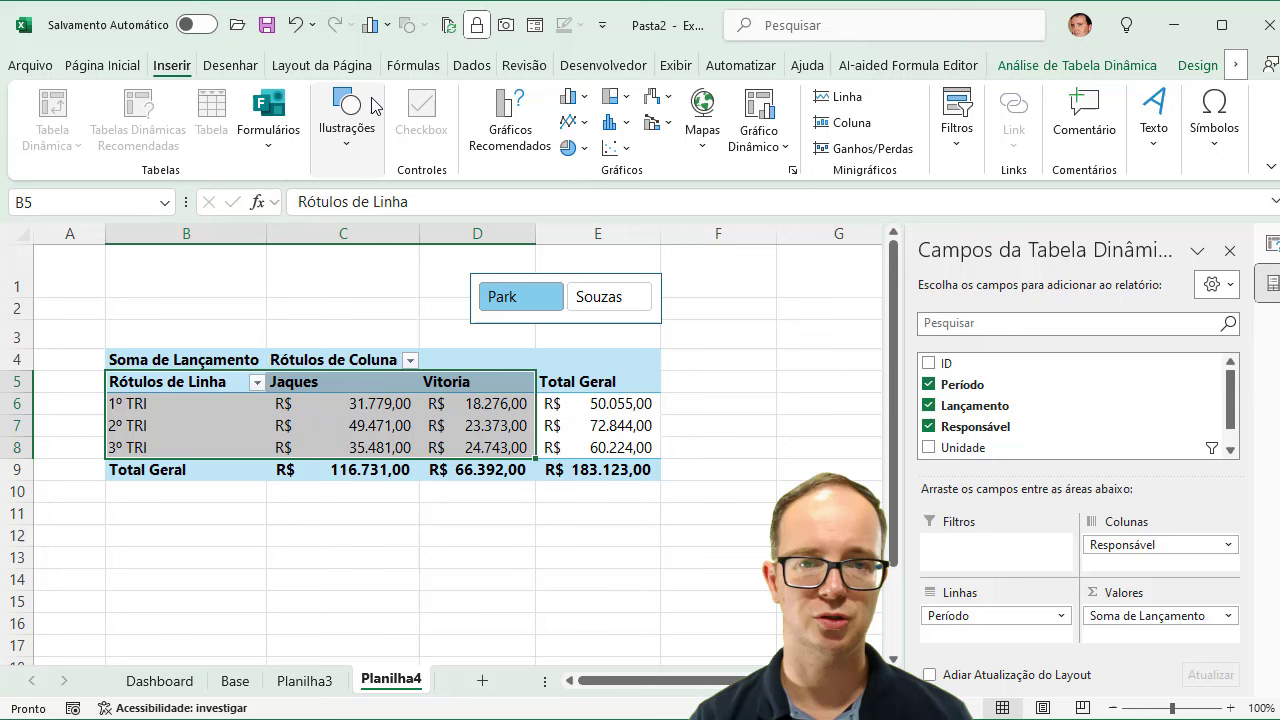
Insert a clustered column pivot chart and drag it down below the unit slicer
click(572, 96)
click(588, 160)
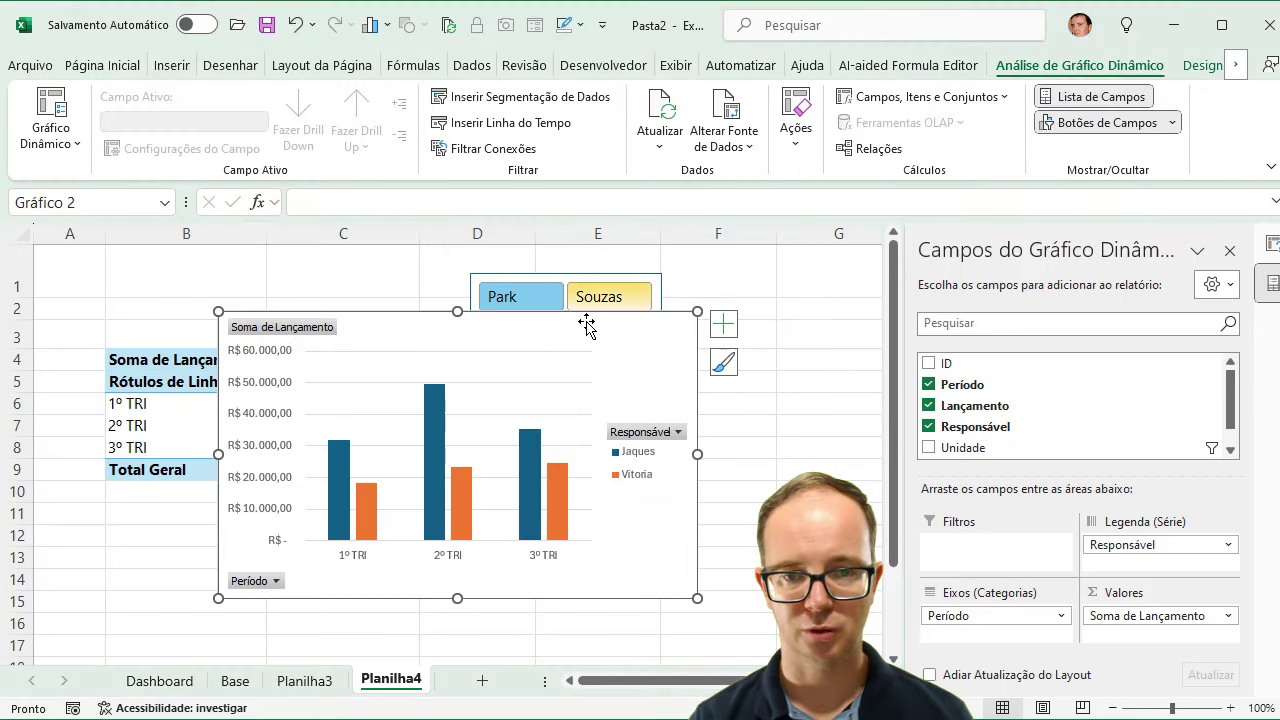
drag(587, 321, 701, 397)
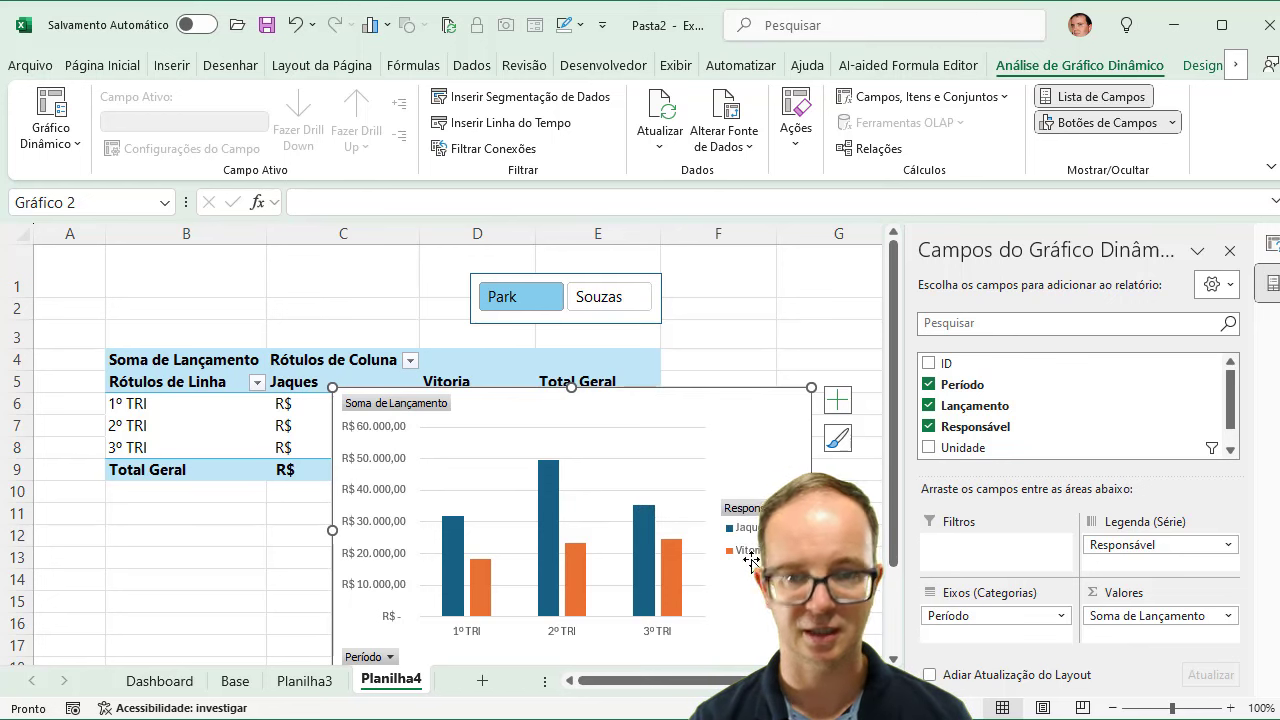
Test the chart by toggling the slicer between Souzas and Park, ending on Park
click(608, 297)
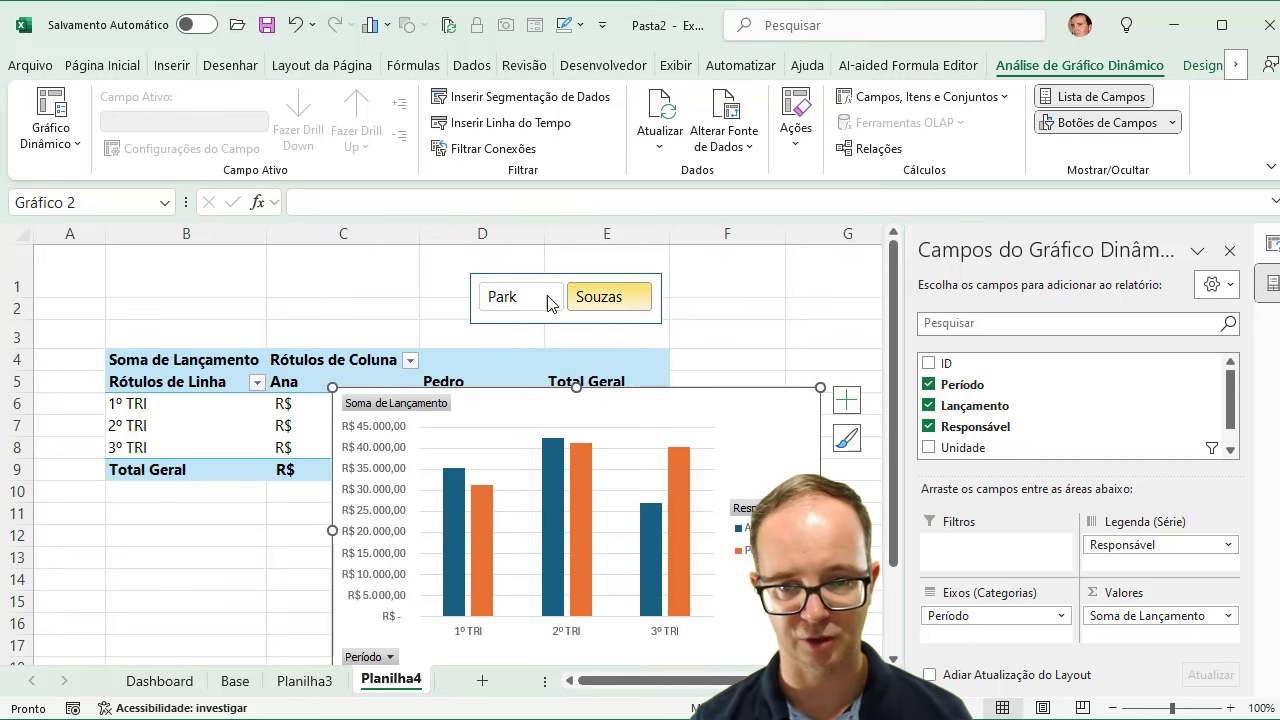
click(548, 303)
click(606, 300)
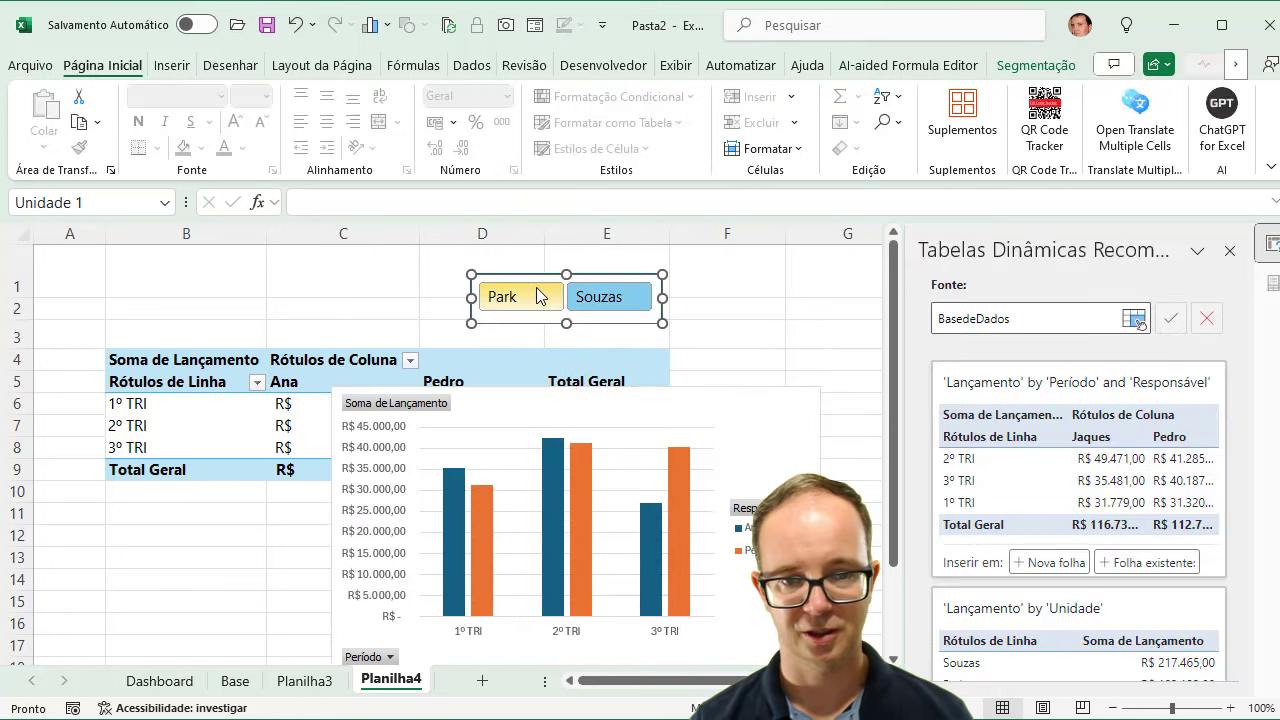
click(540, 297)
click(617, 303)
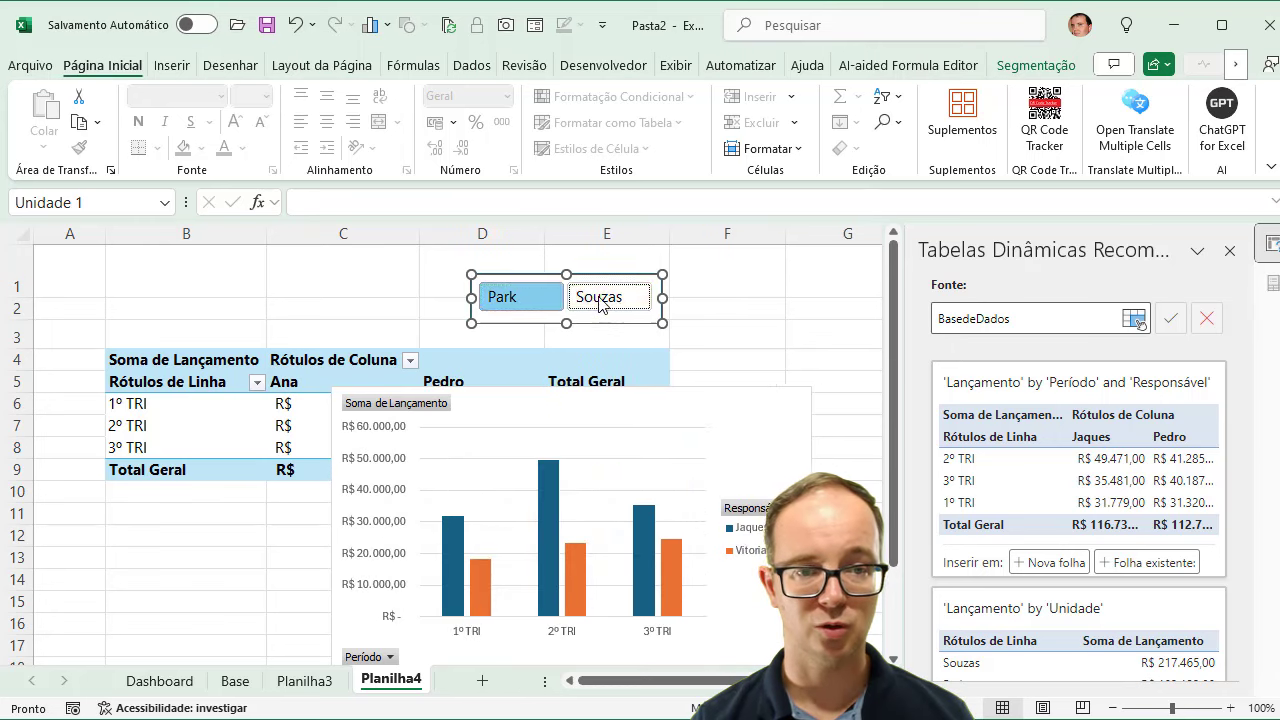
click(531, 304)
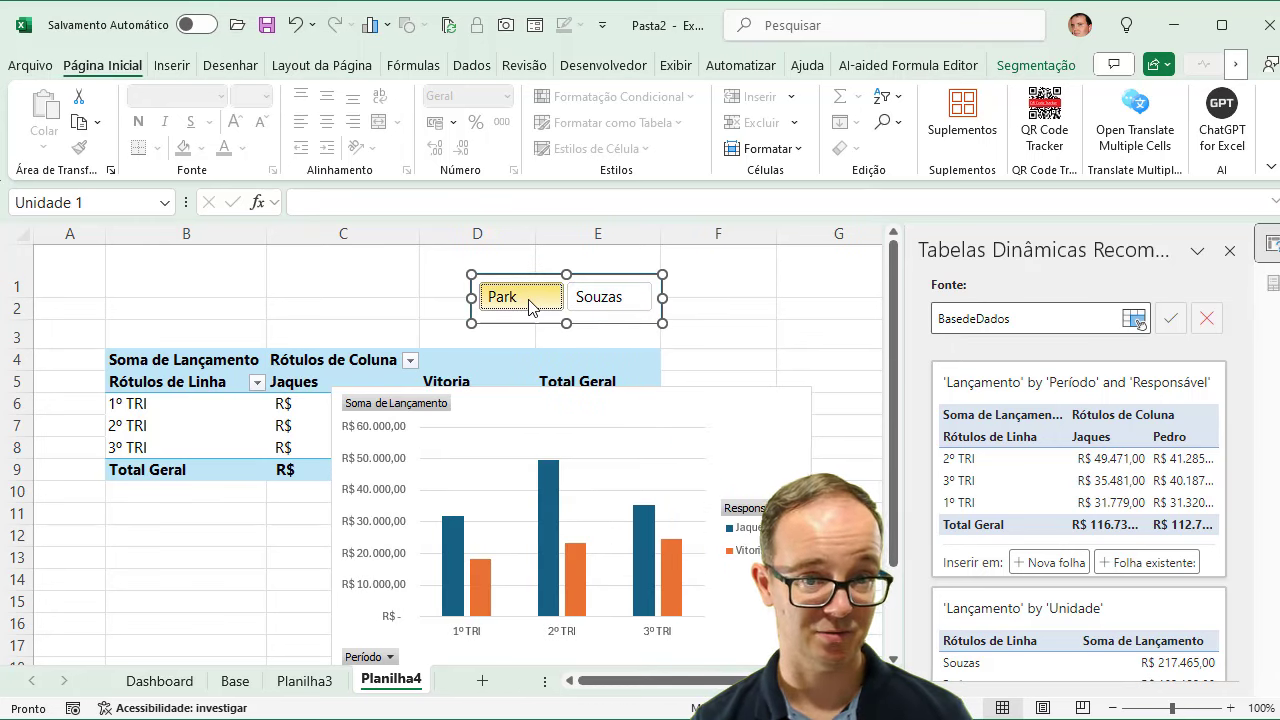
click(389, 465)
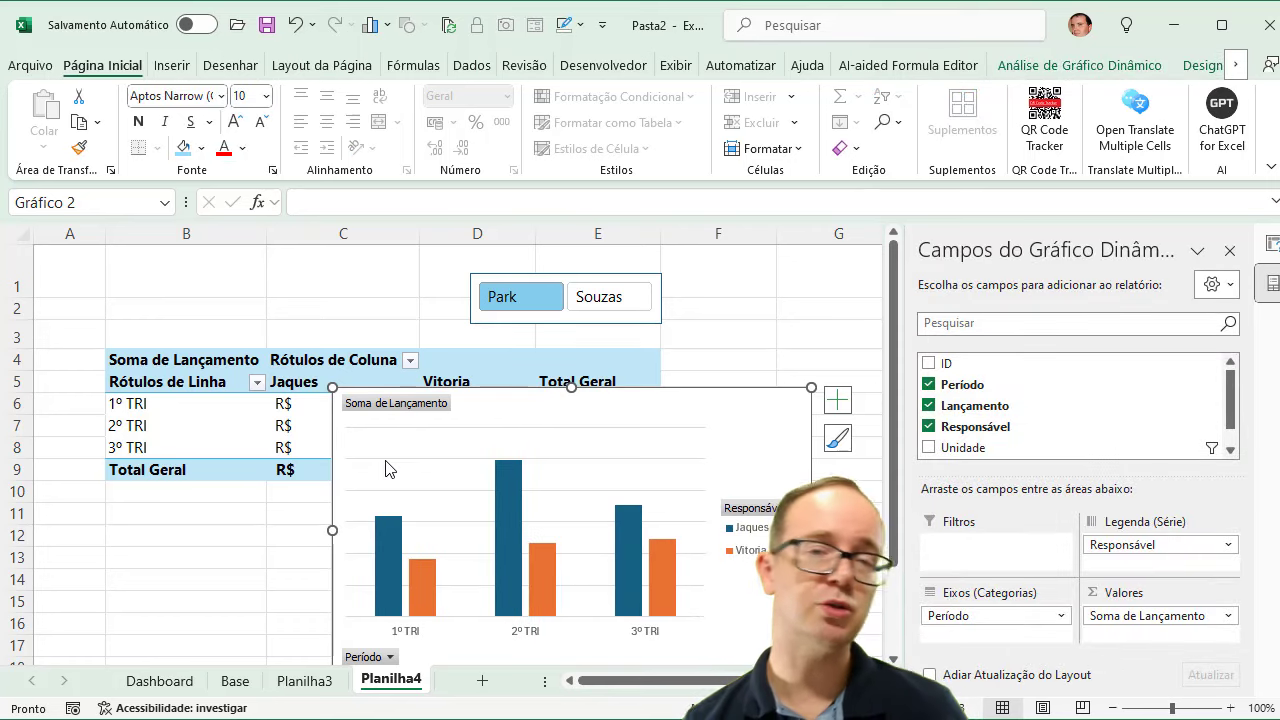
Use PivotChart Analyze > Field Buttons > Hide All on the Park pivot chart
click(394, 466)
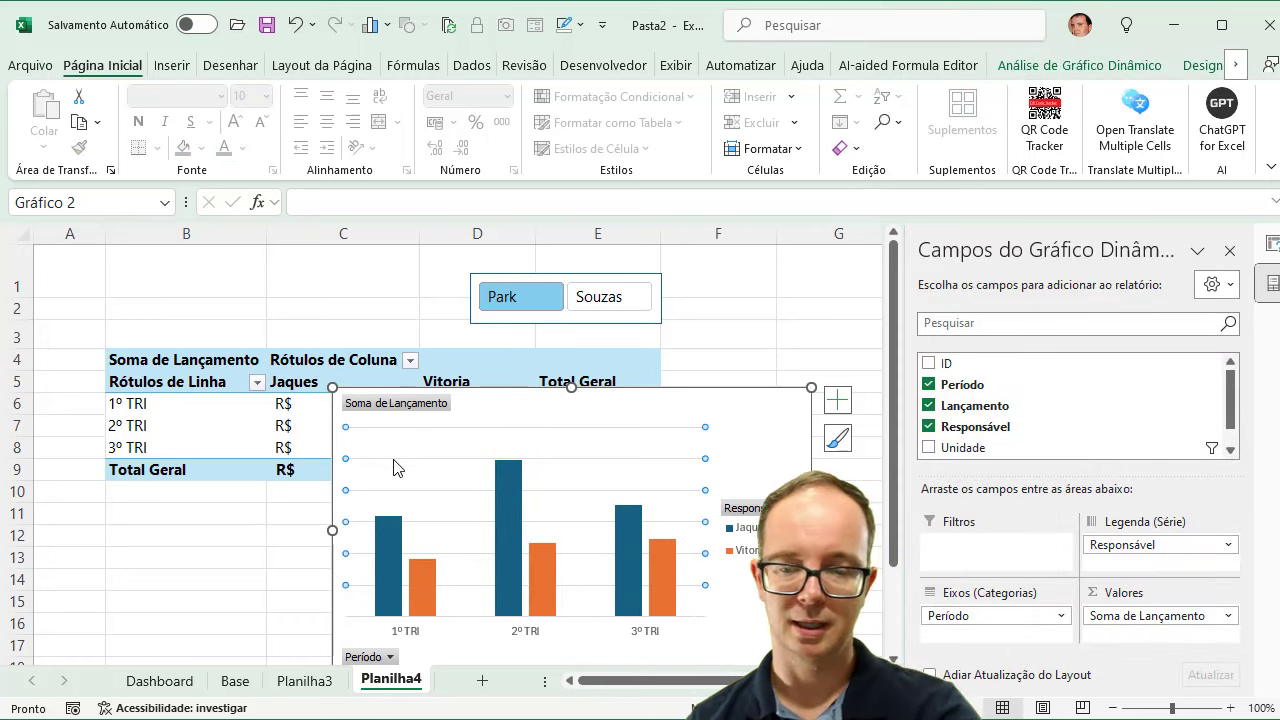
click(393, 465)
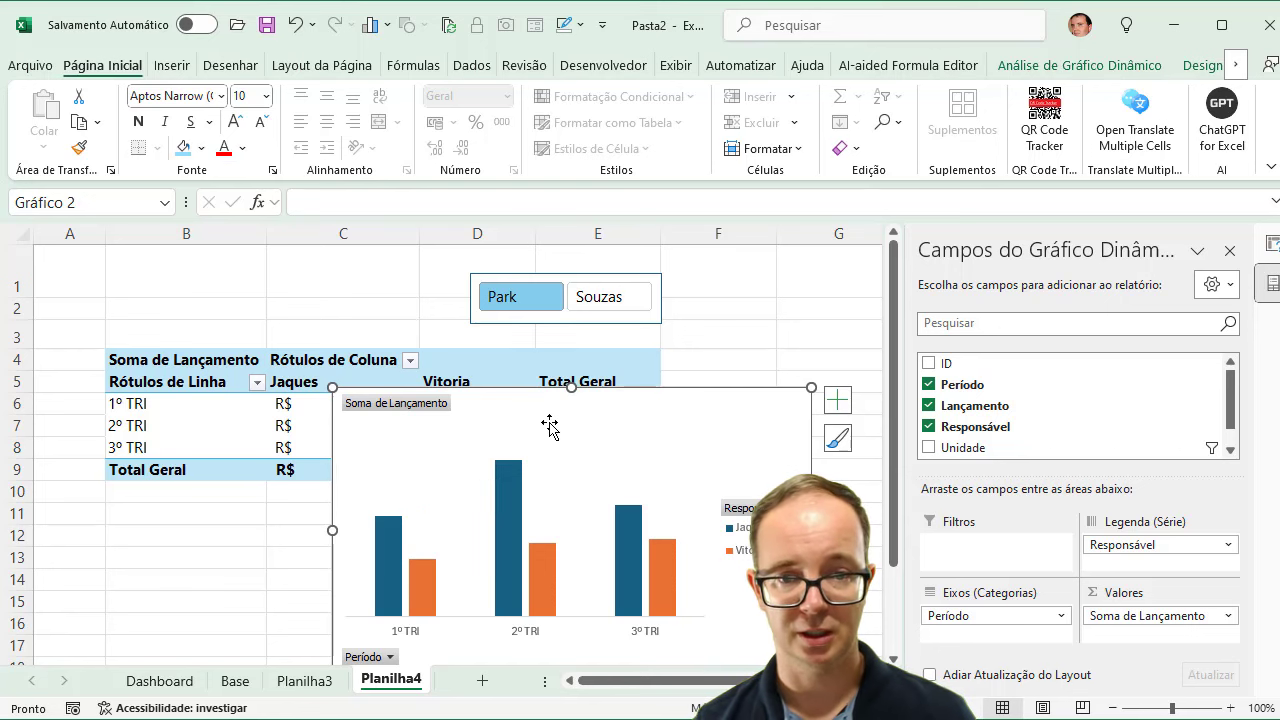
click(1195, 68)
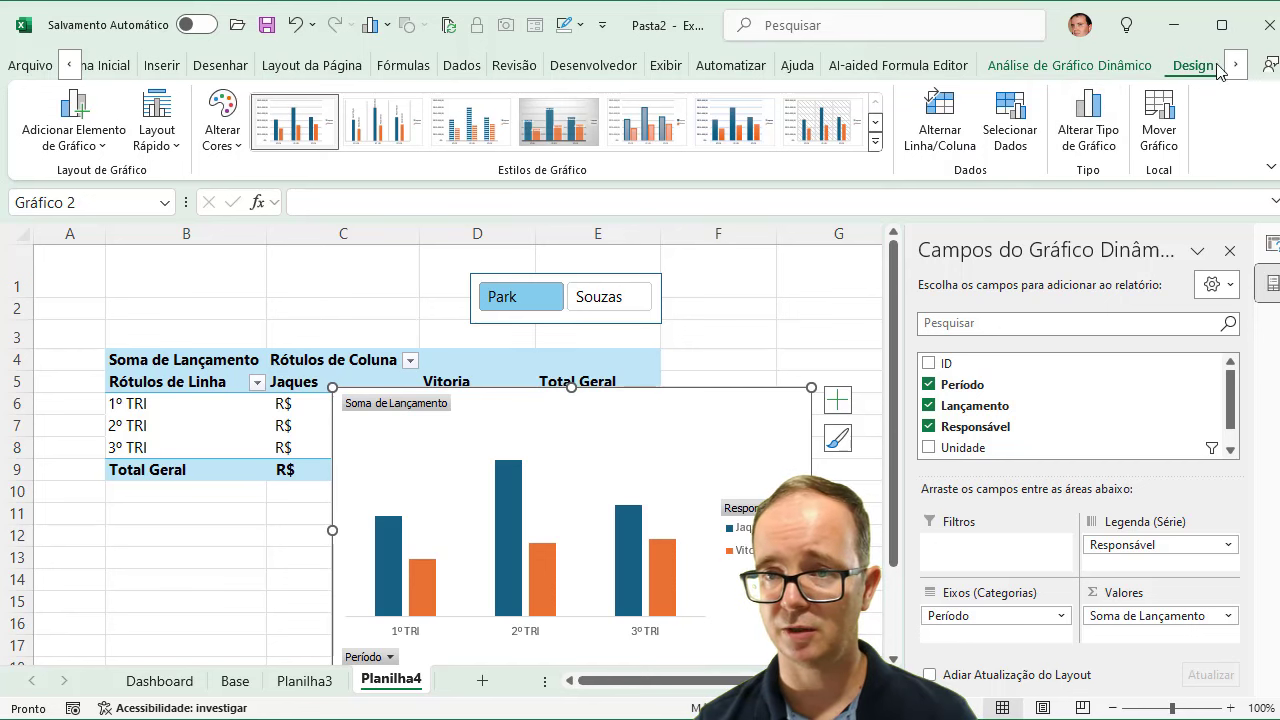
click(1078, 66)
click(1168, 123)
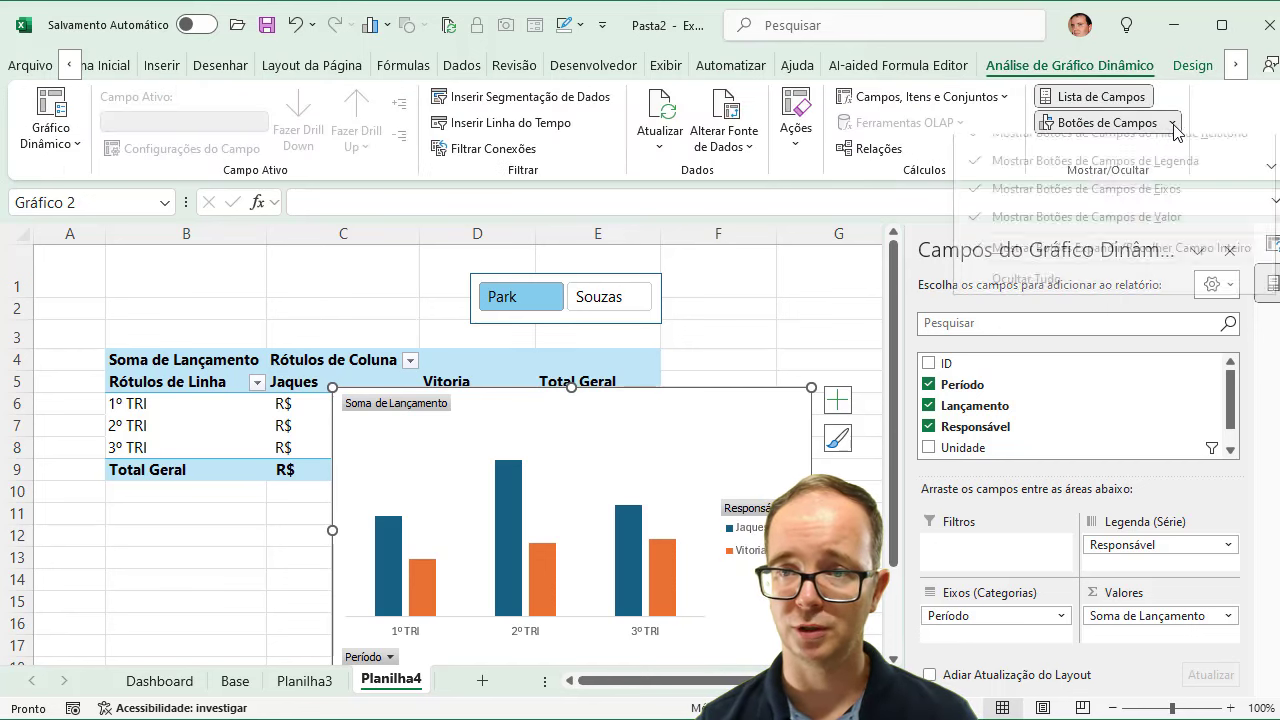
click(1050, 296)
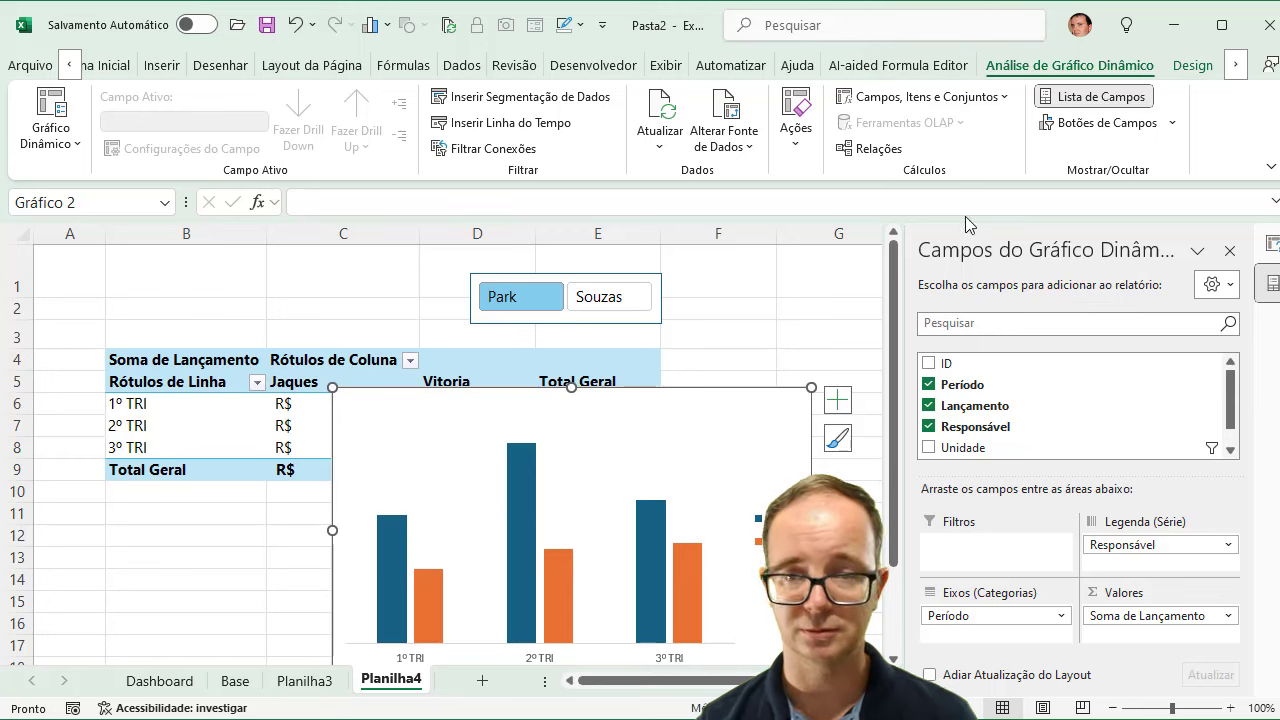
Add a chart title above the chart and replace its text with 'Análise de Desempenho'
click(1191, 66)
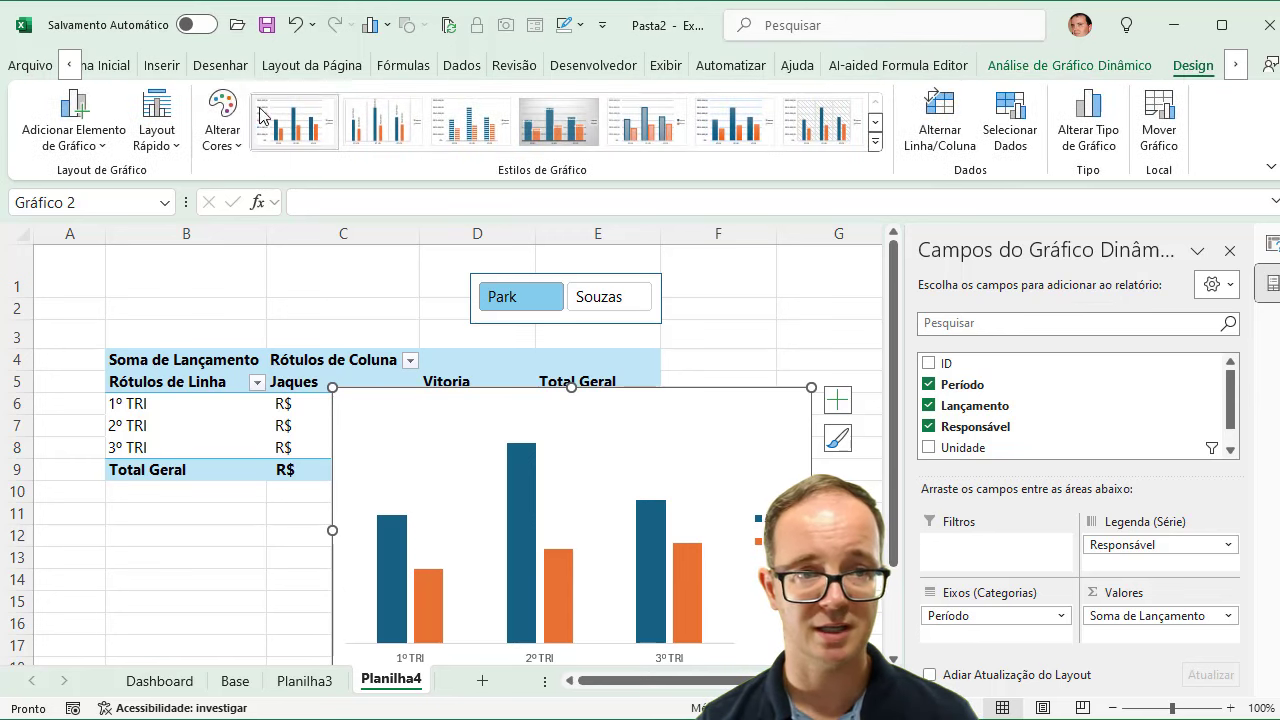
click(74, 120)
mouse_move(113, 205)
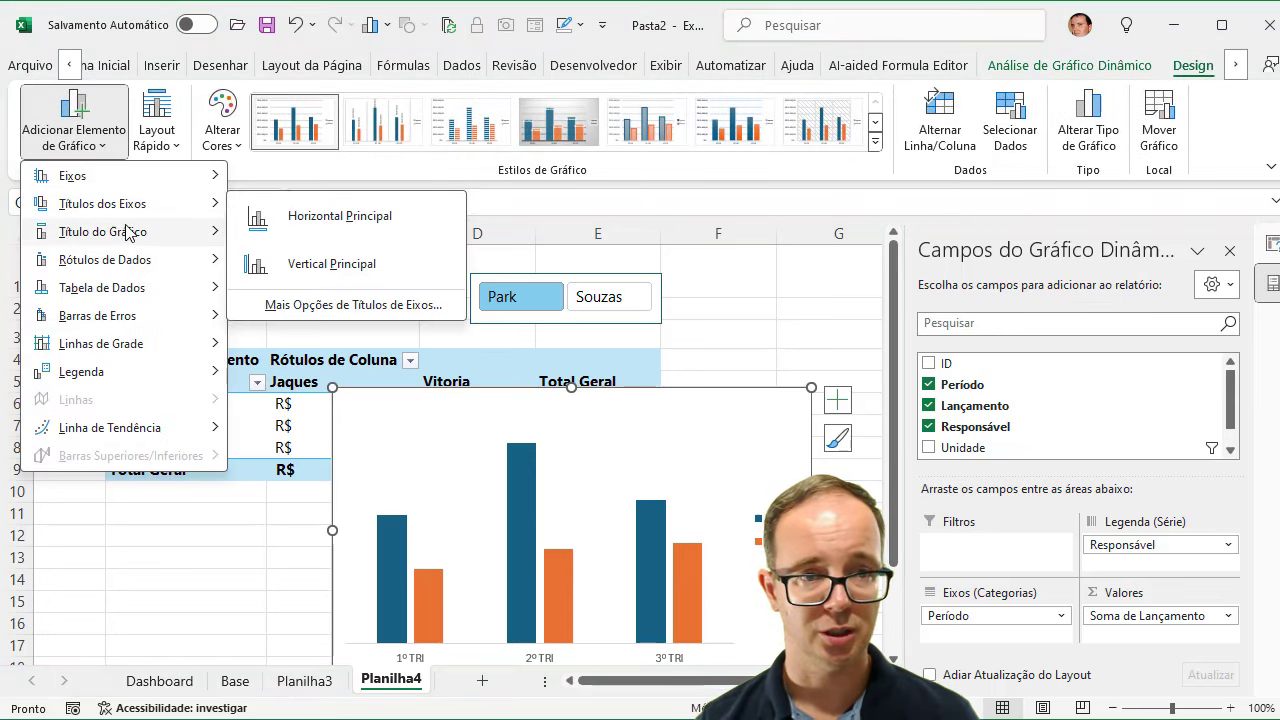
click(344, 303)
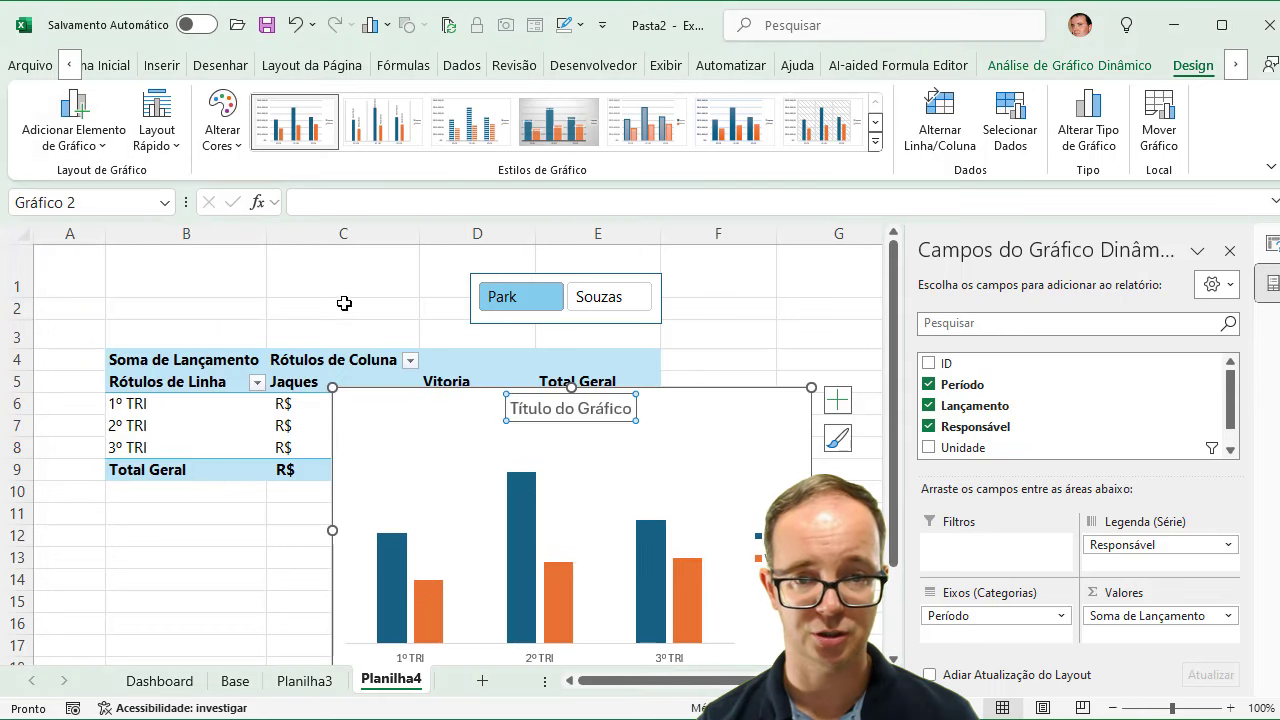
triple_click(565, 414)
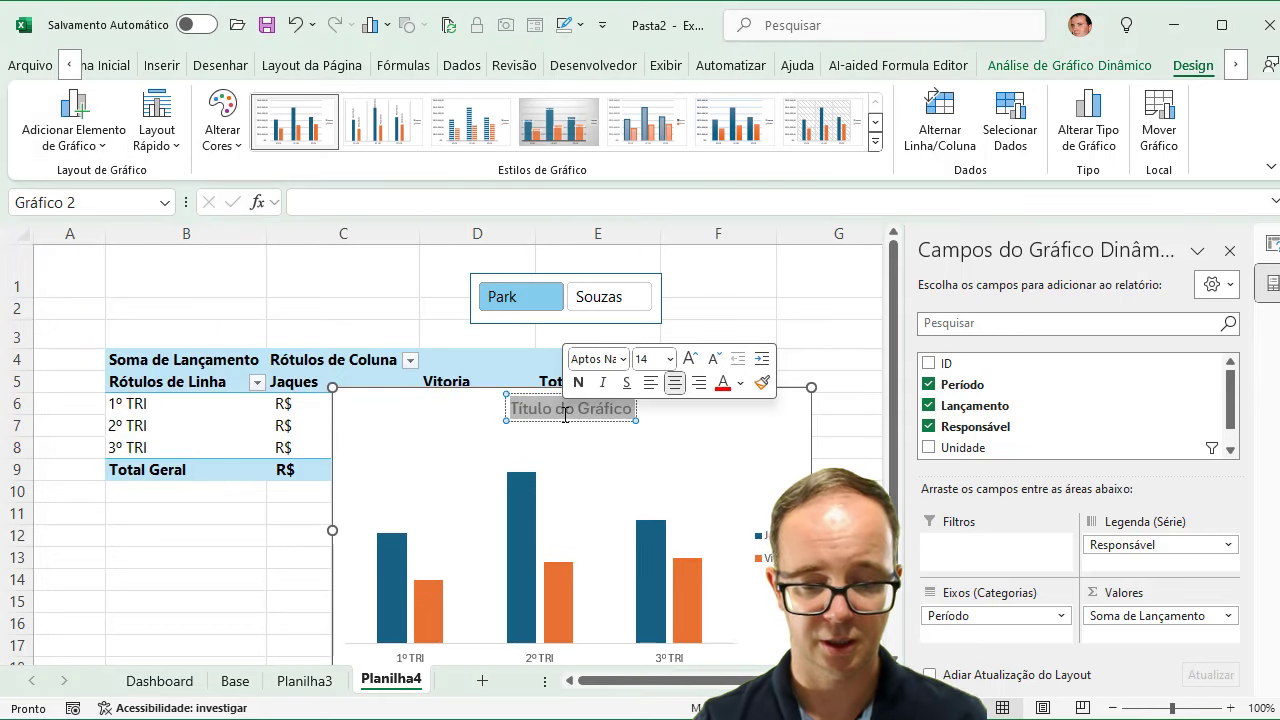
text(Análise de D)
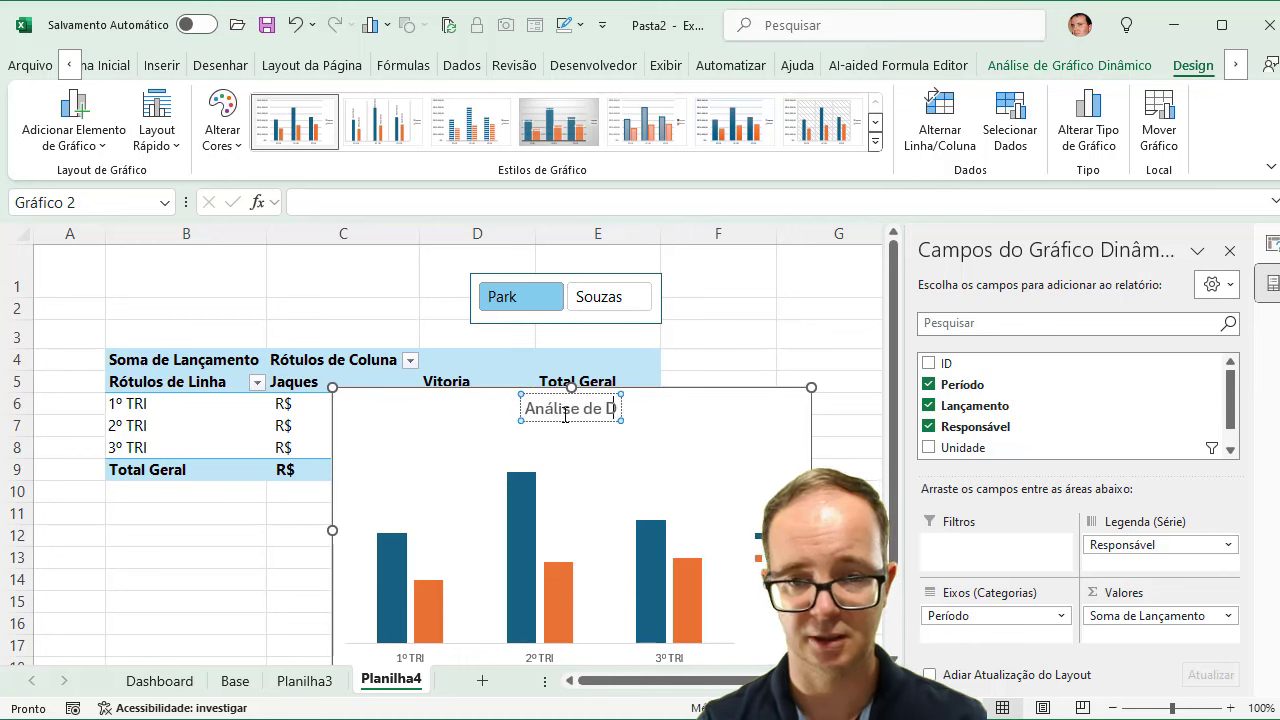
text(esempenho)
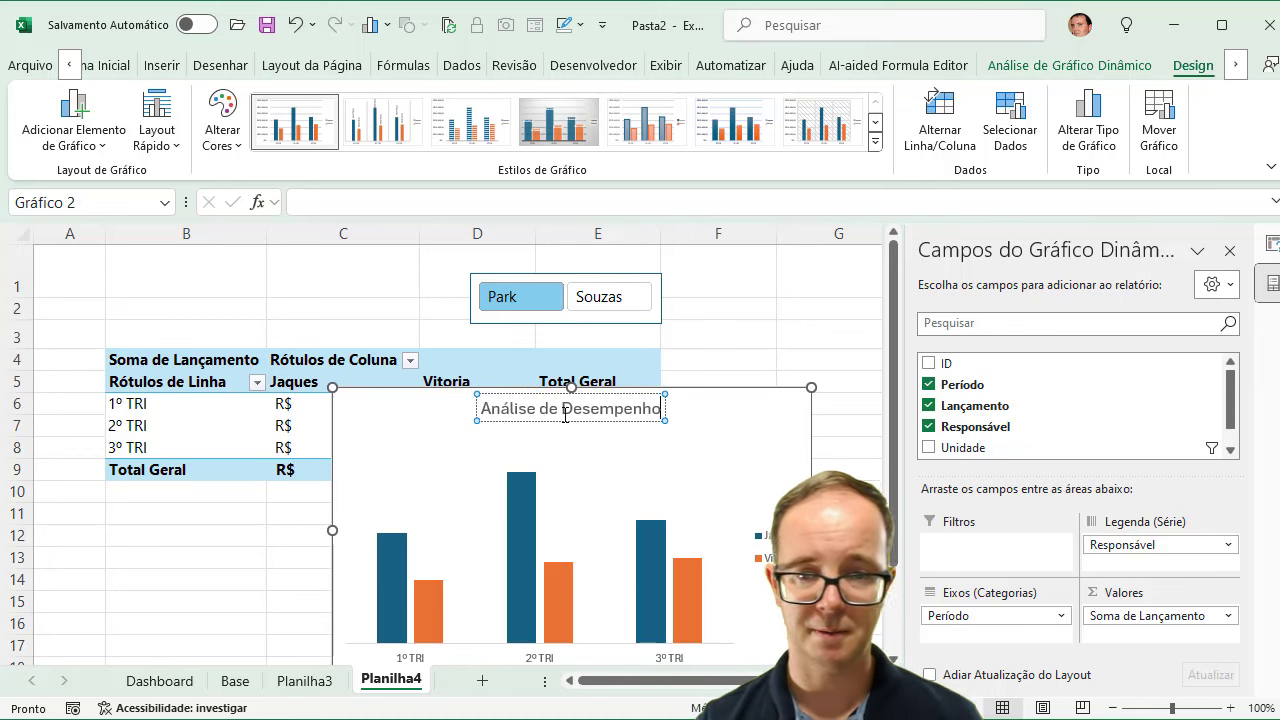
Shift the title left, move the chart under the pivot table and widen it
drag(606, 422, 477, 428)
drag(651, 391, 417, 500)
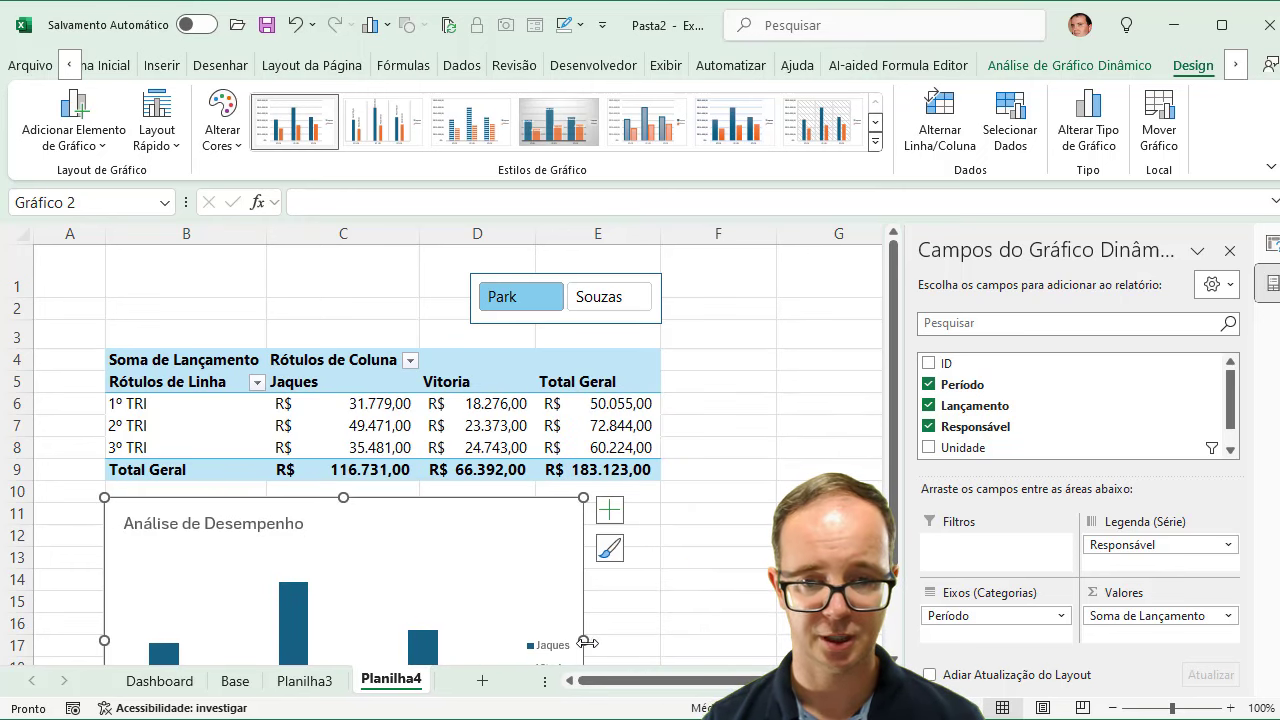
drag(584, 641, 659, 641)
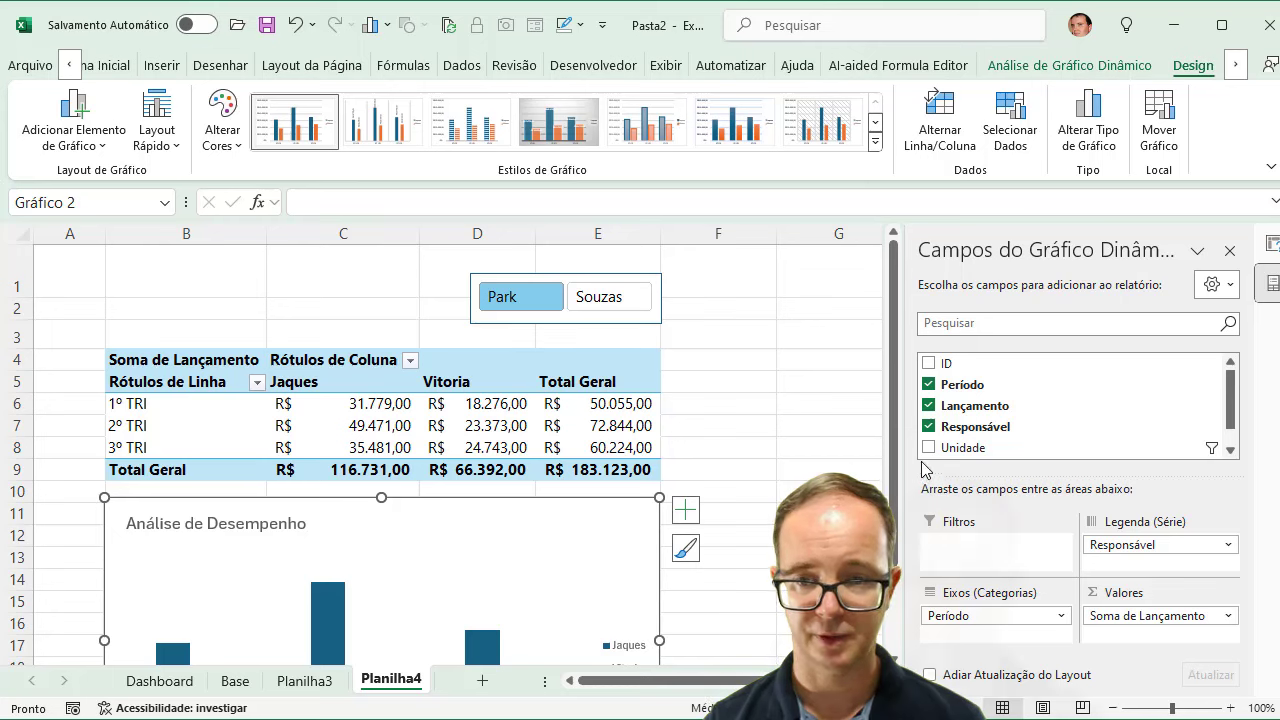
scroll(851, 520, down, 1)
Move the legend to the chart's top-right and make its box shorter
click(630, 578)
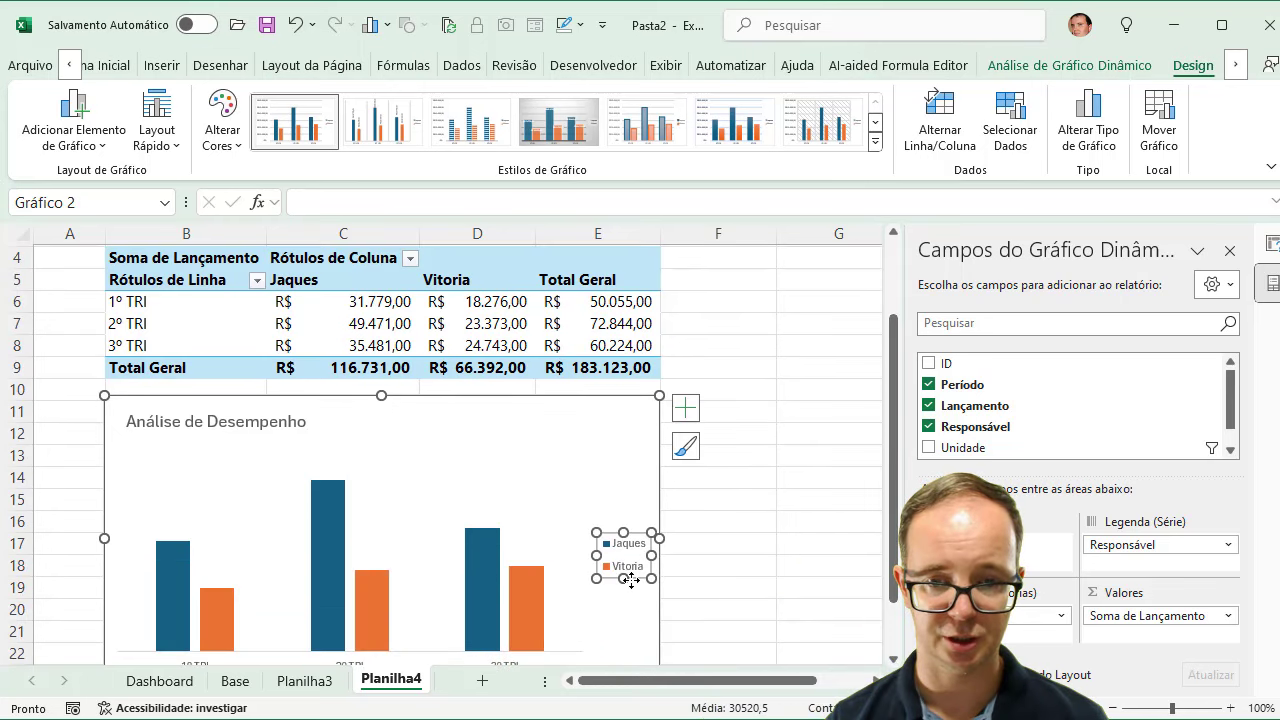
drag(632, 458, 506, 434)
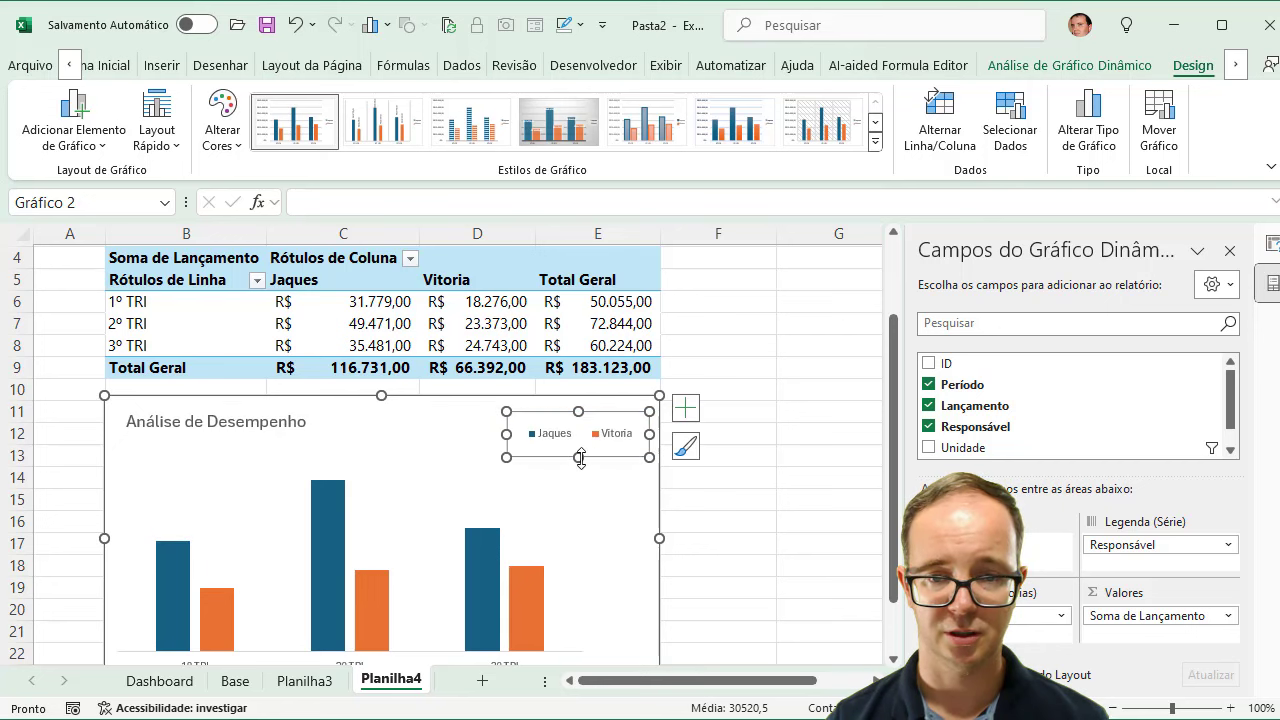
drag(580, 458, 579, 437)
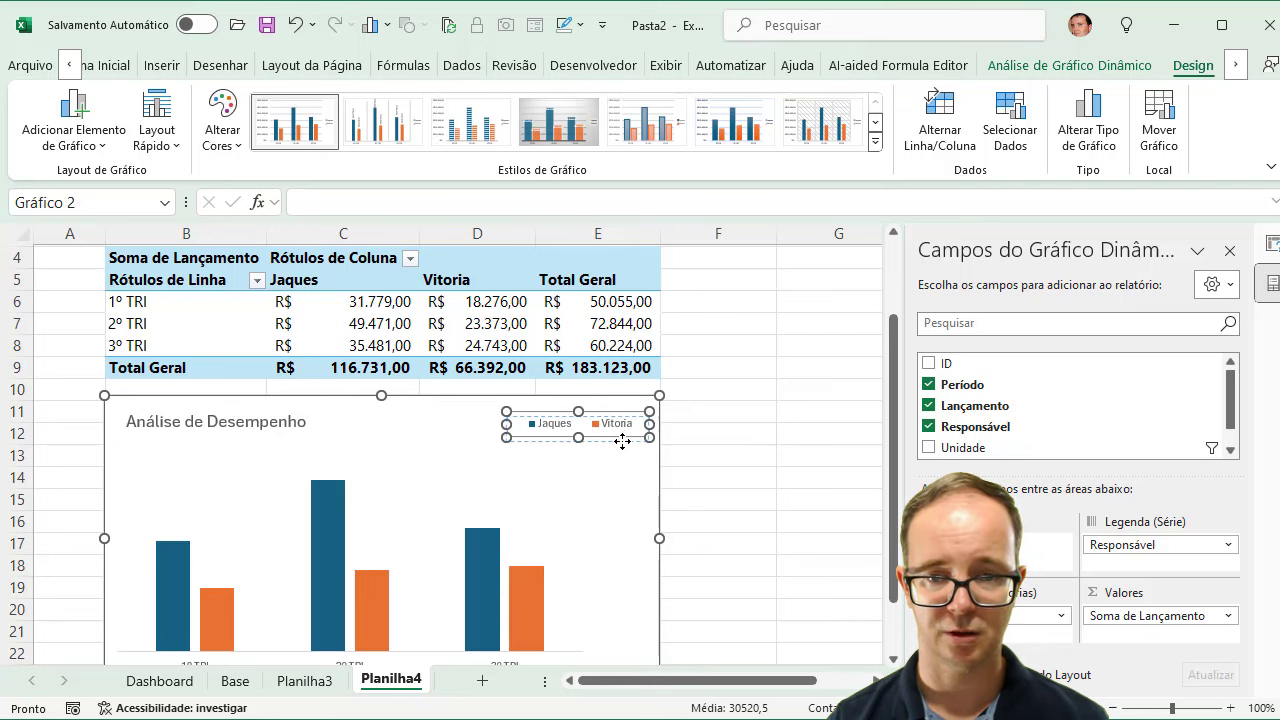
click(766, 408)
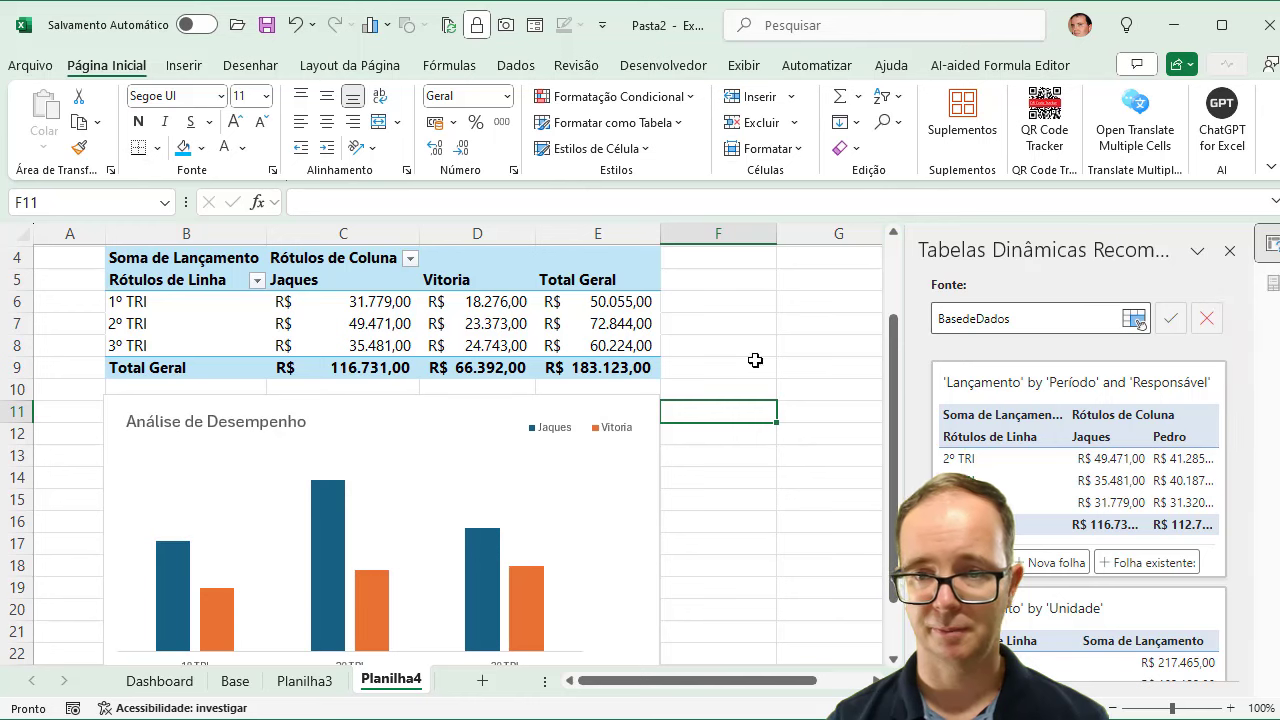
drag(891, 384, 892, 426)
Make the chart shorter and stretch the plot area wider to the right
click(482, 457)
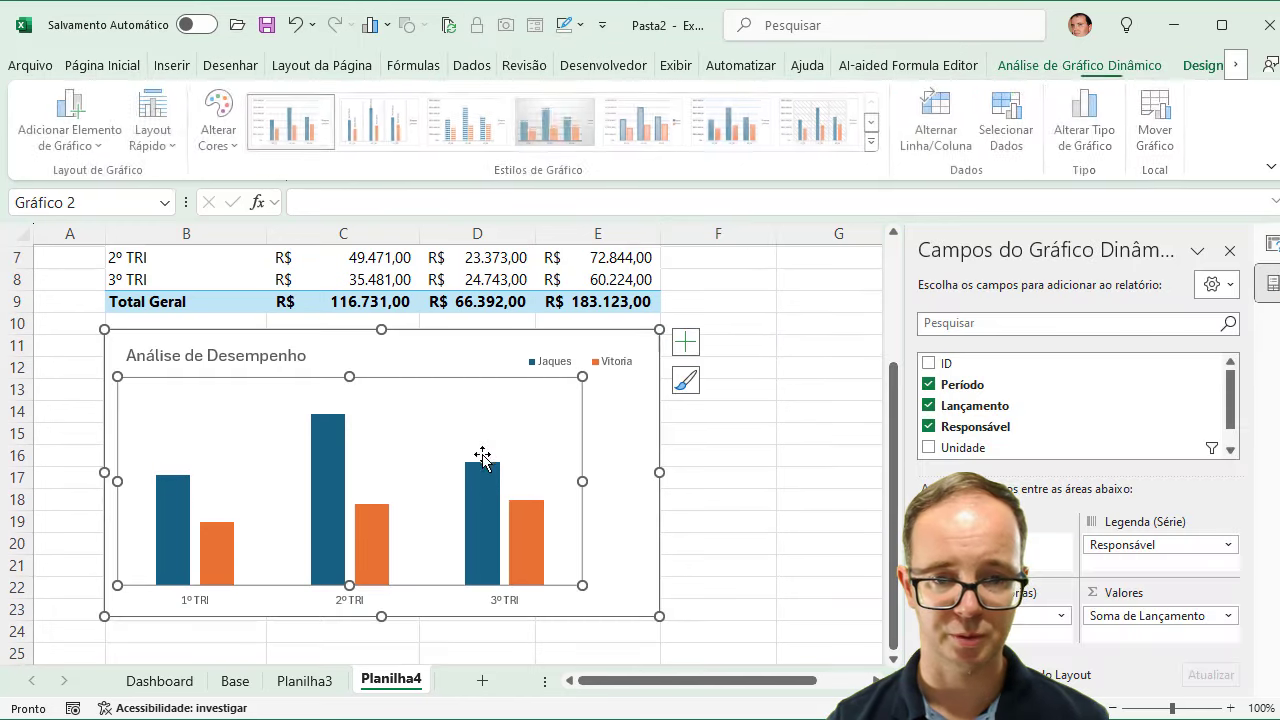
drag(381, 616, 382, 582)
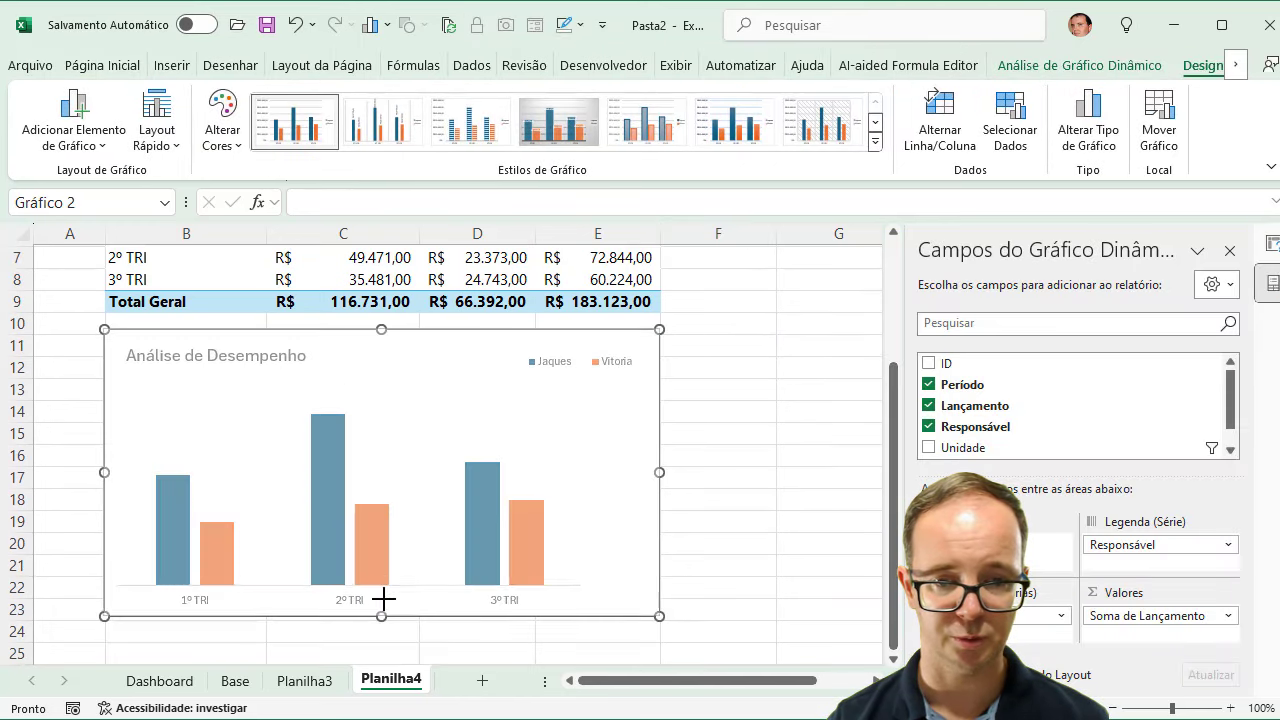
click(537, 457)
drag(582, 464, 650, 456)
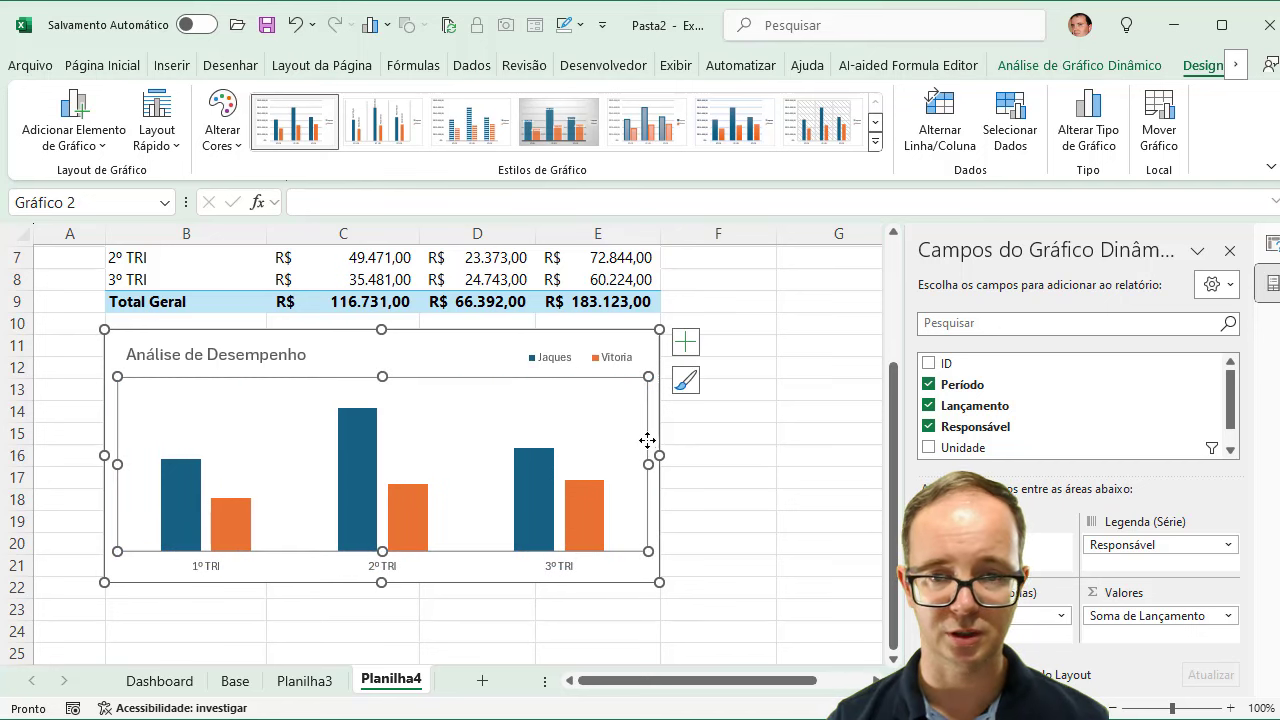
click(548, 462)
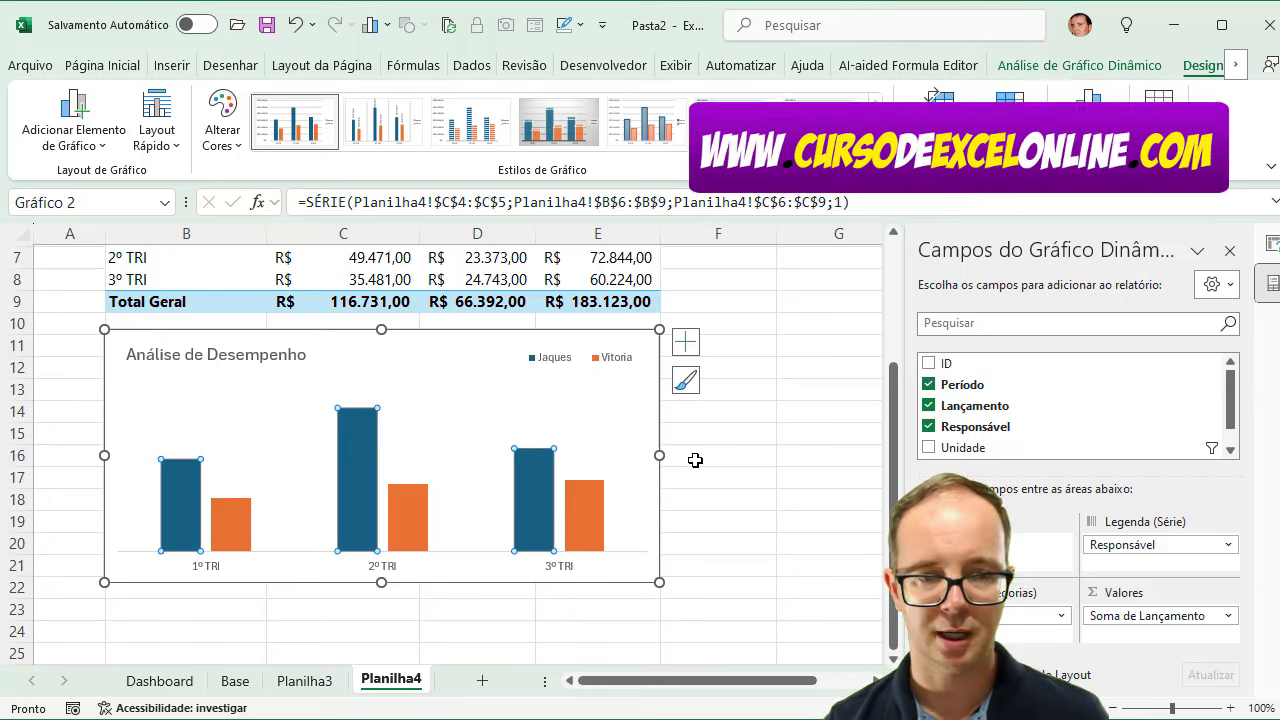
Turn on data labels for the Jaques bars and then the Vitoria bars
scroll(694, 466, up, 2)
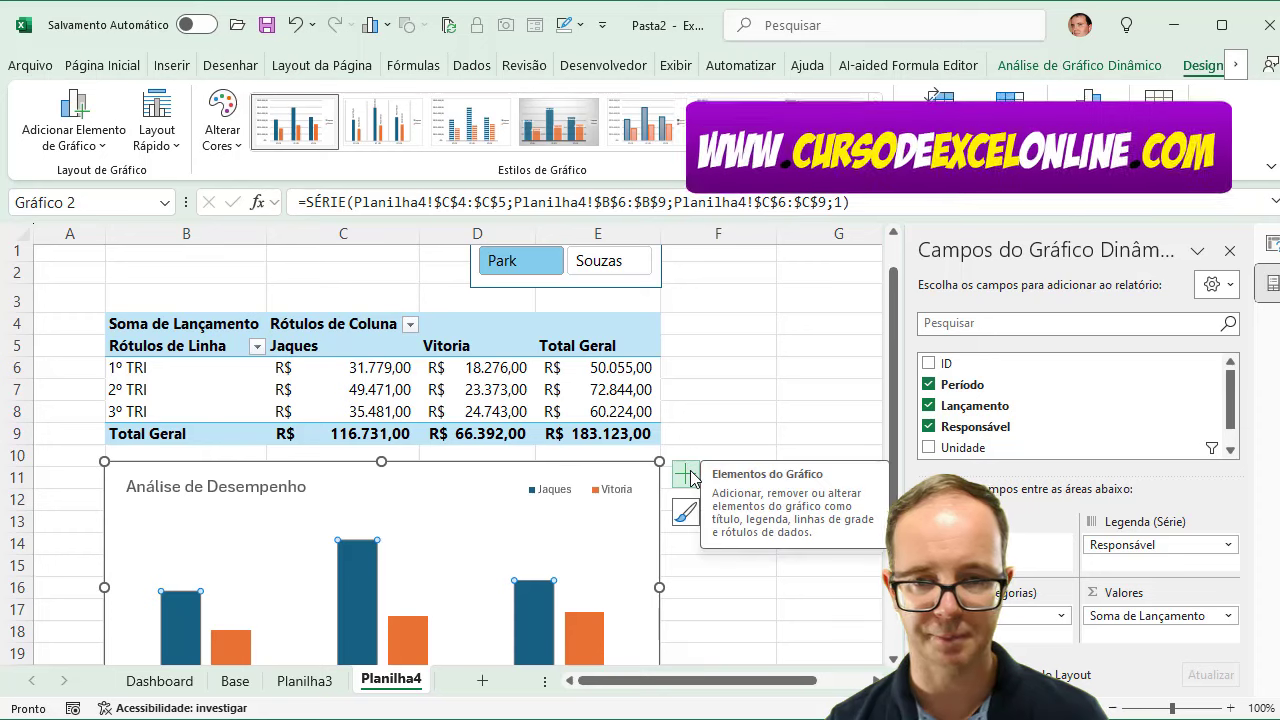
click(688, 475)
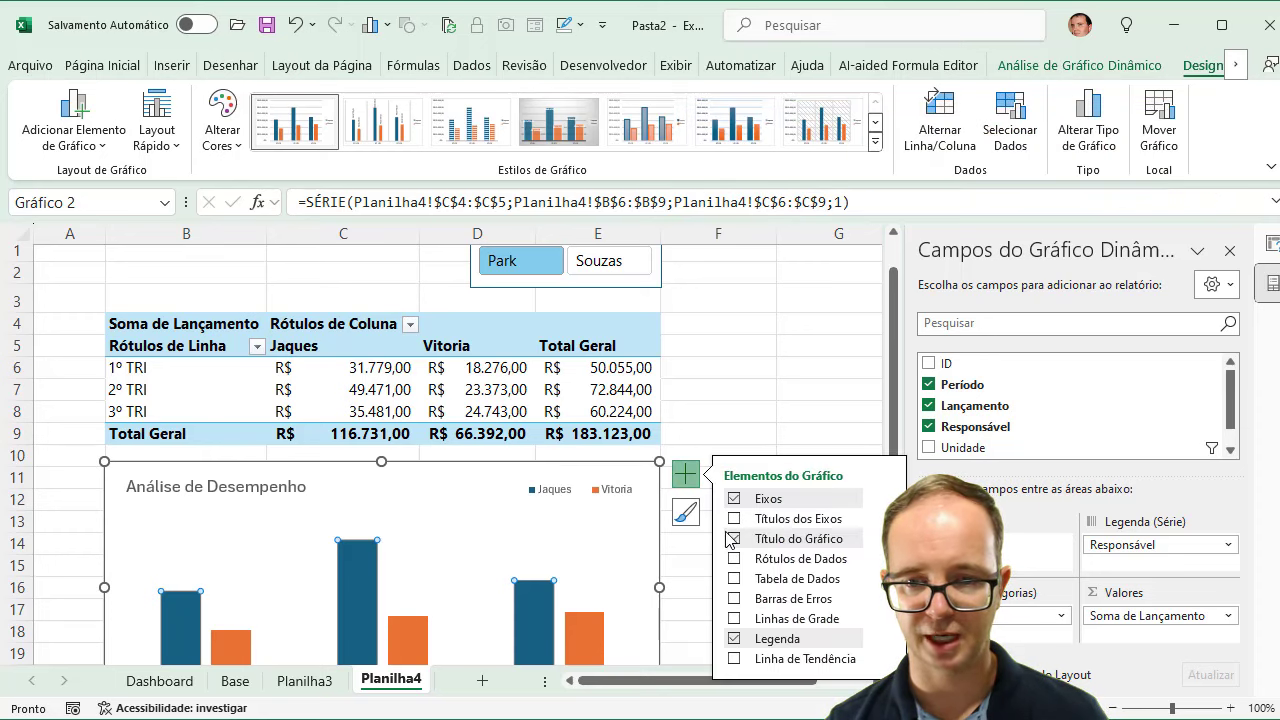
click(737, 561)
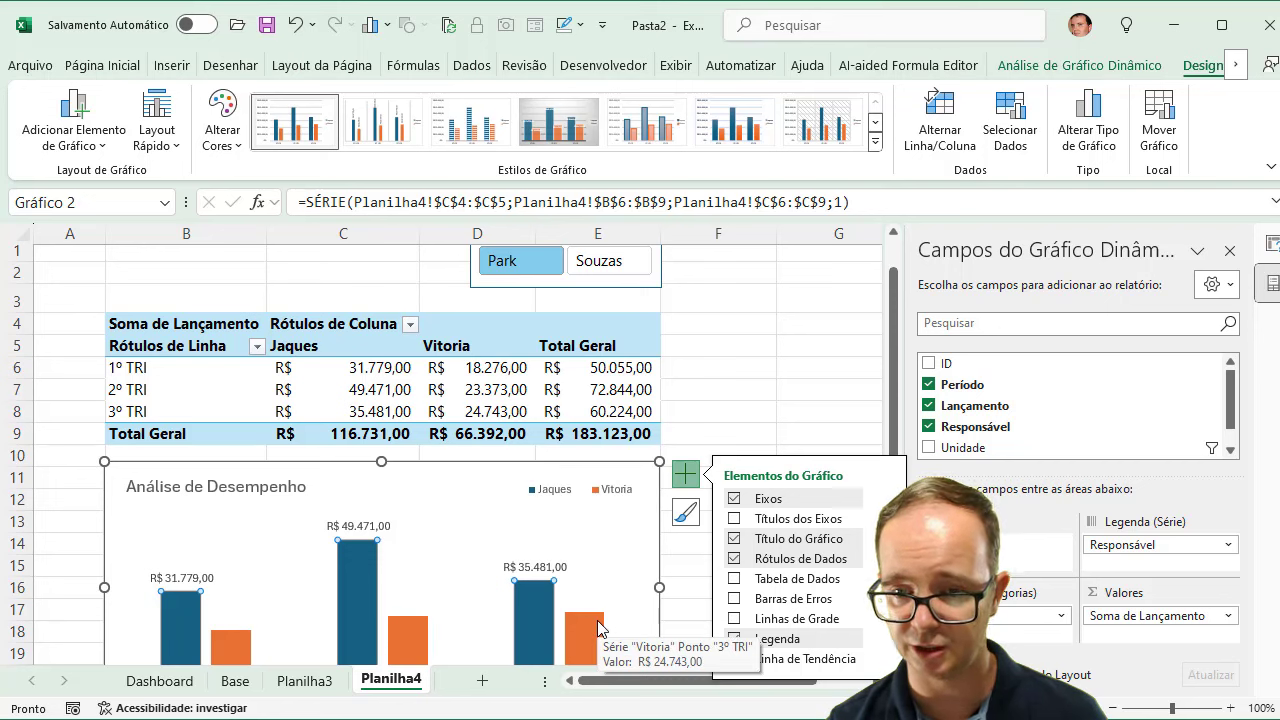
click(600, 628)
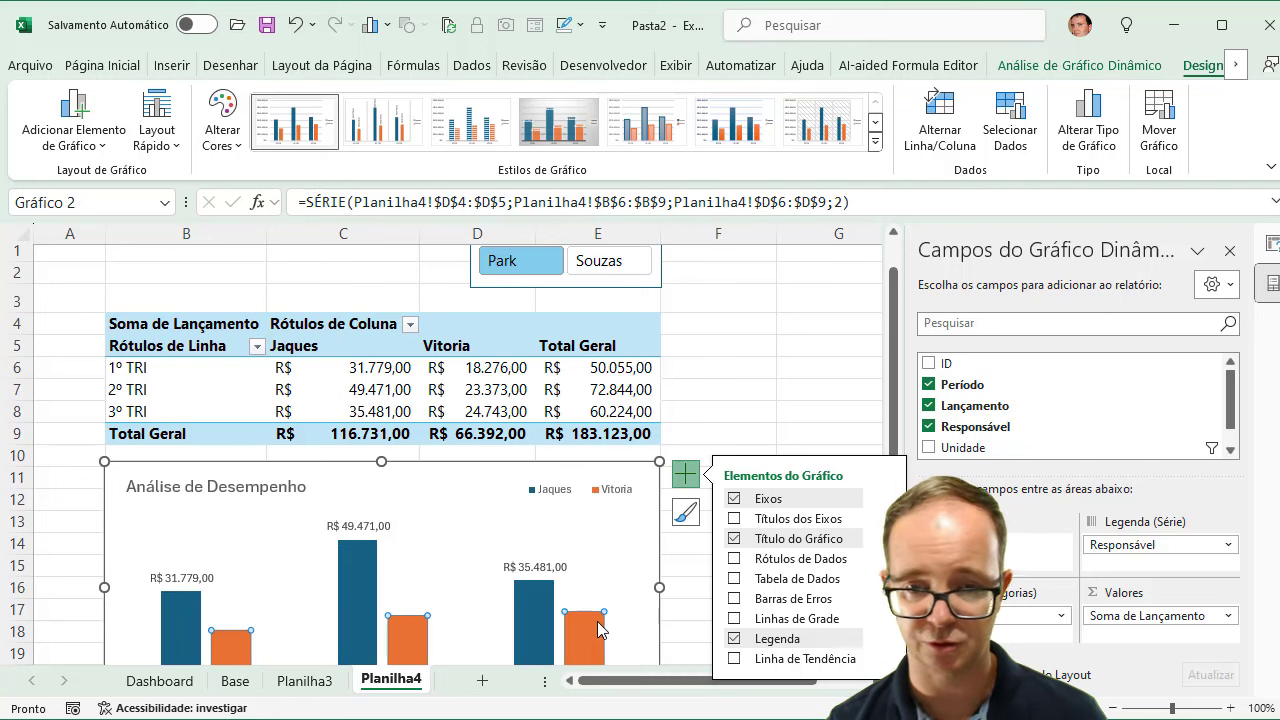
click(734, 559)
click(780, 389)
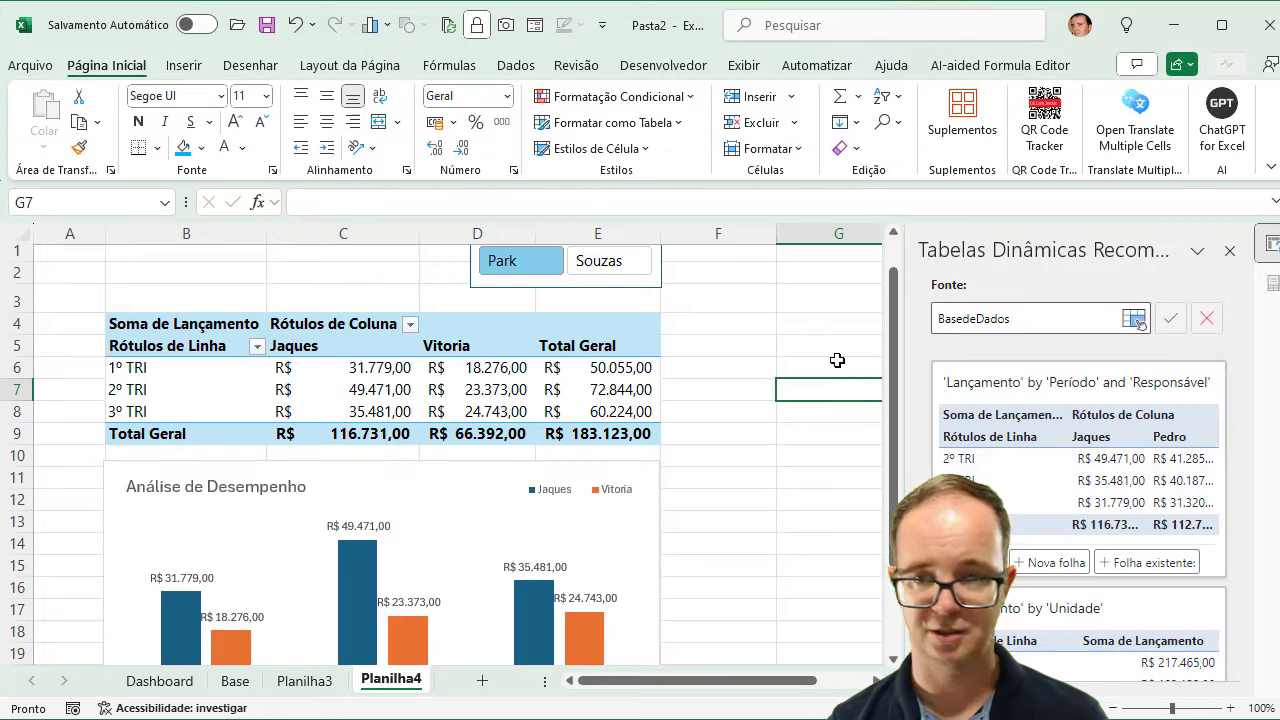
Close the recommended pivot tables pane and select the chart again
click(1231, 251)
click(805, 367)
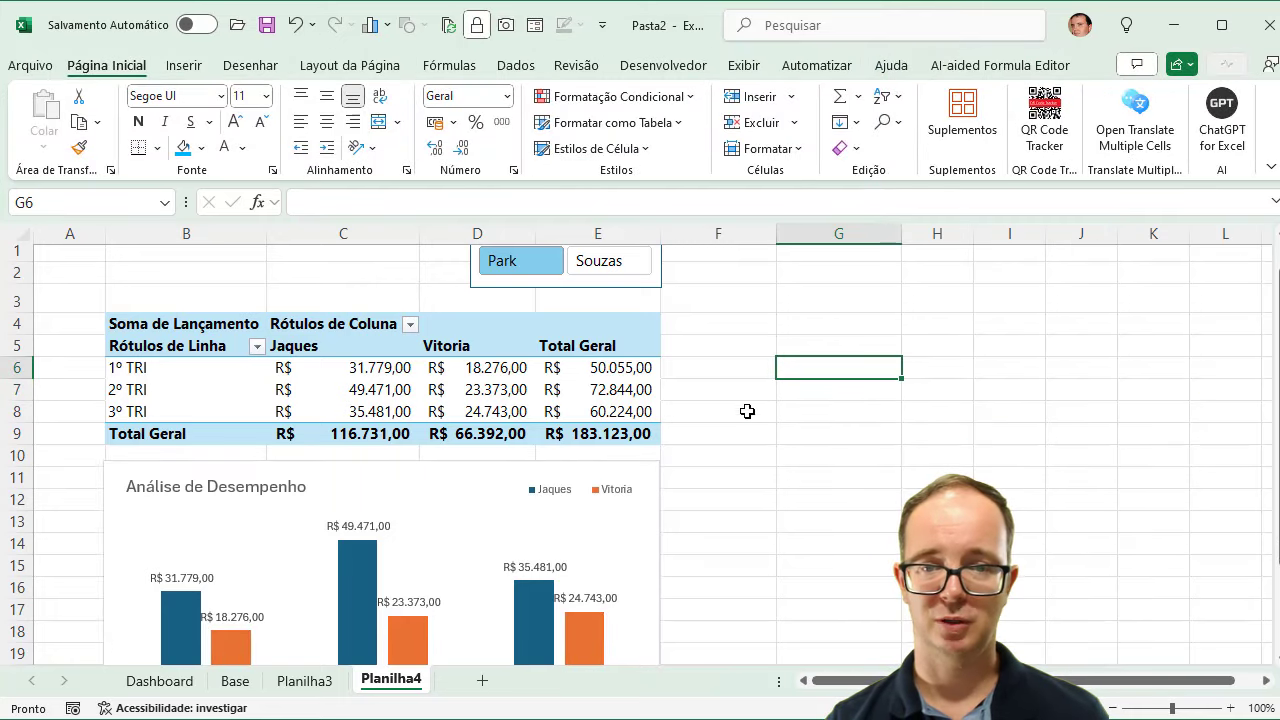
scroll(700, 461, down, 2)
click(608, 498)
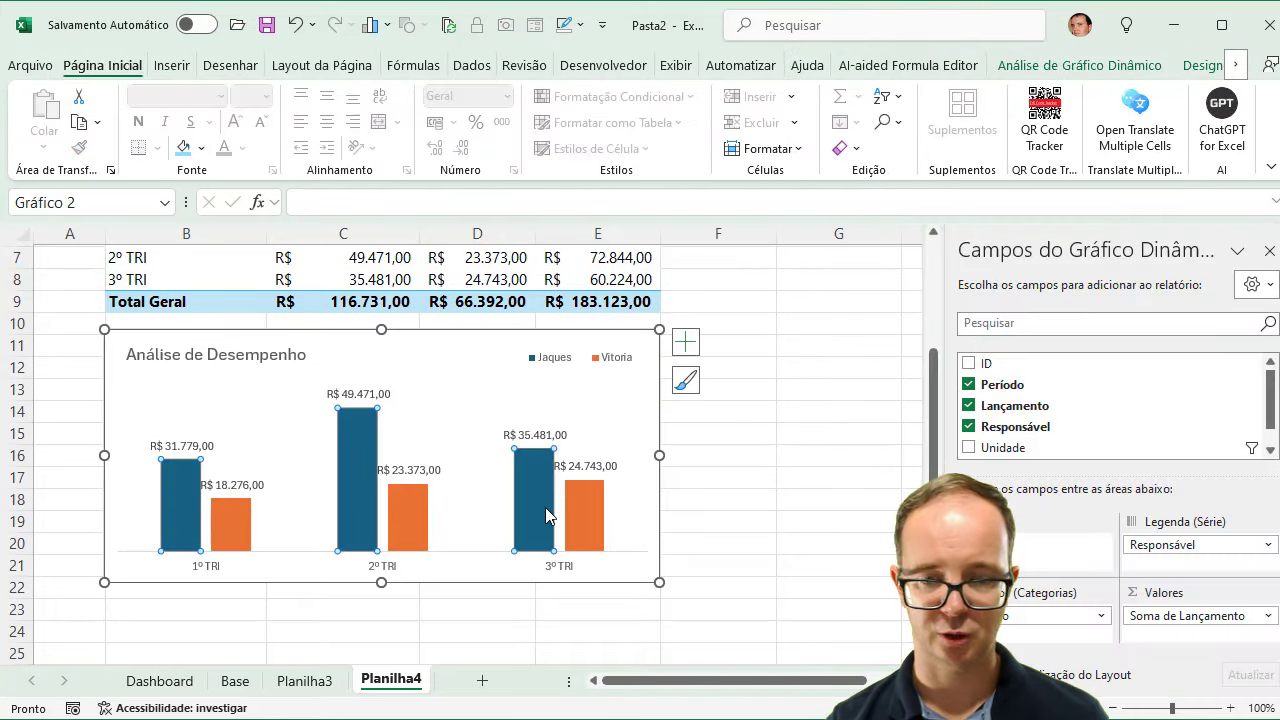
Set the Jaques series Gap Width to 50% in Format Data Series
right_click(545, 507)
click(580, 491)
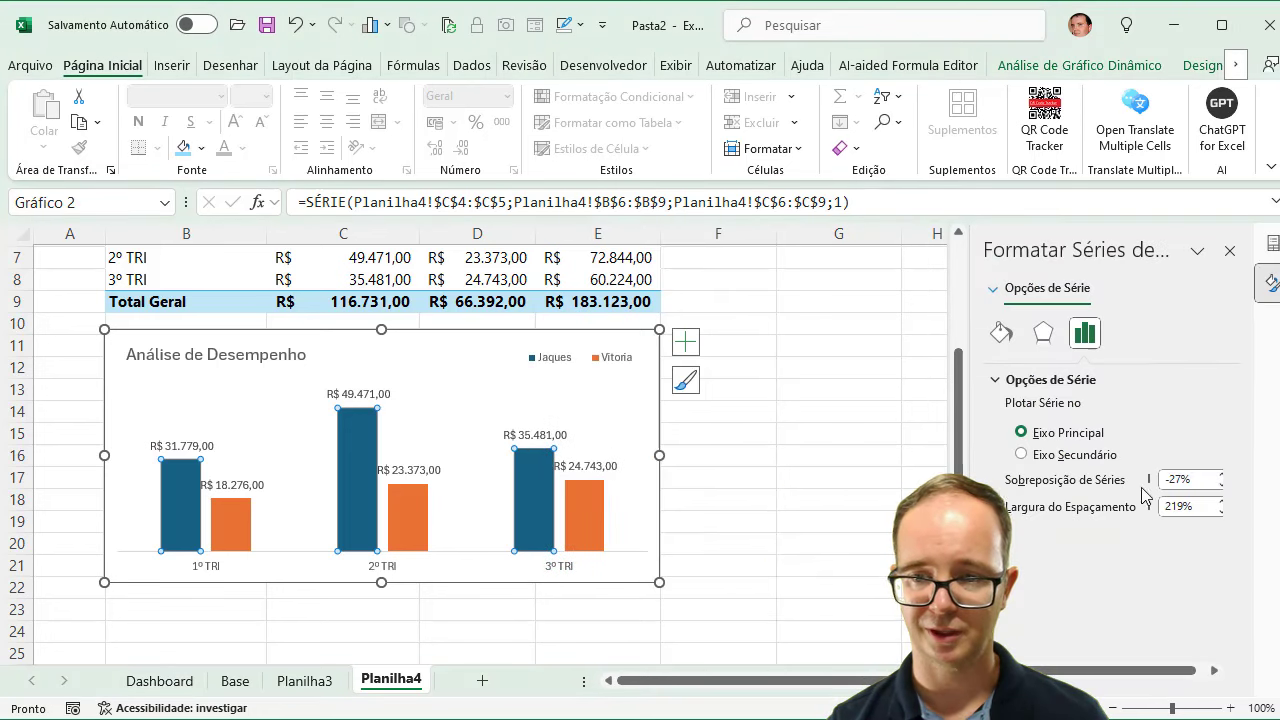
double_click(1199, 507)
text(50)
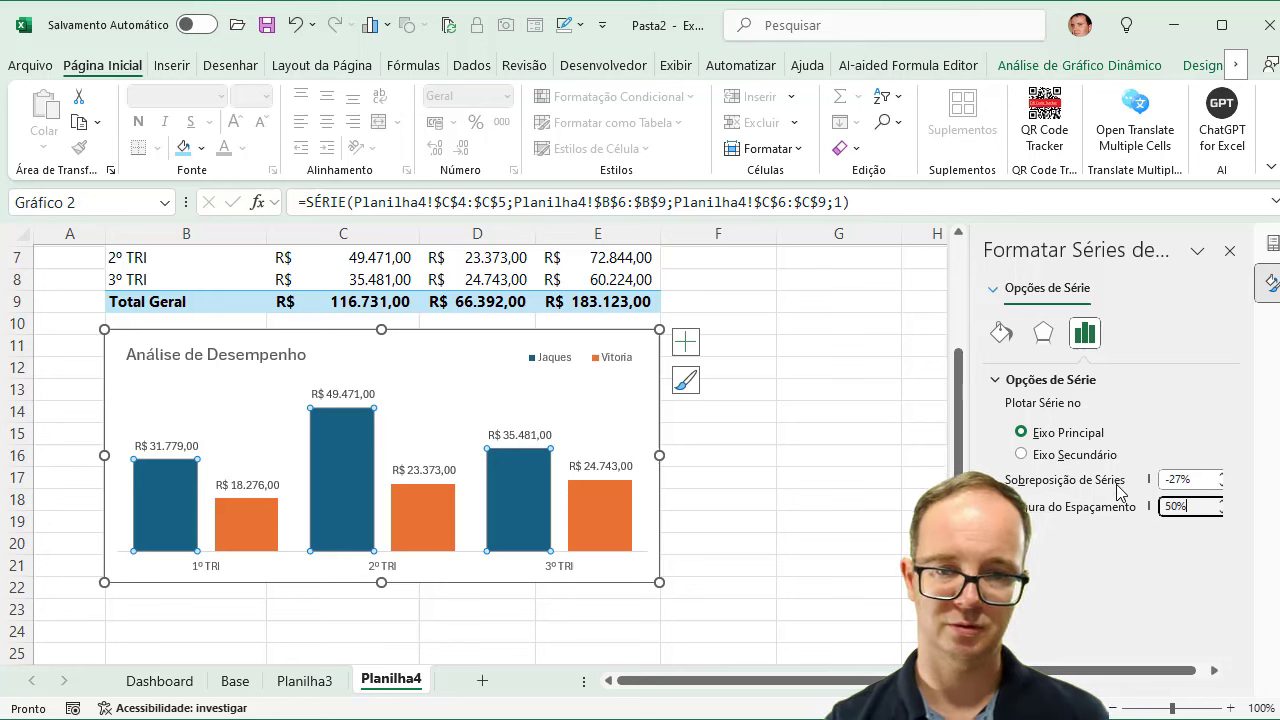
click(748, 379)
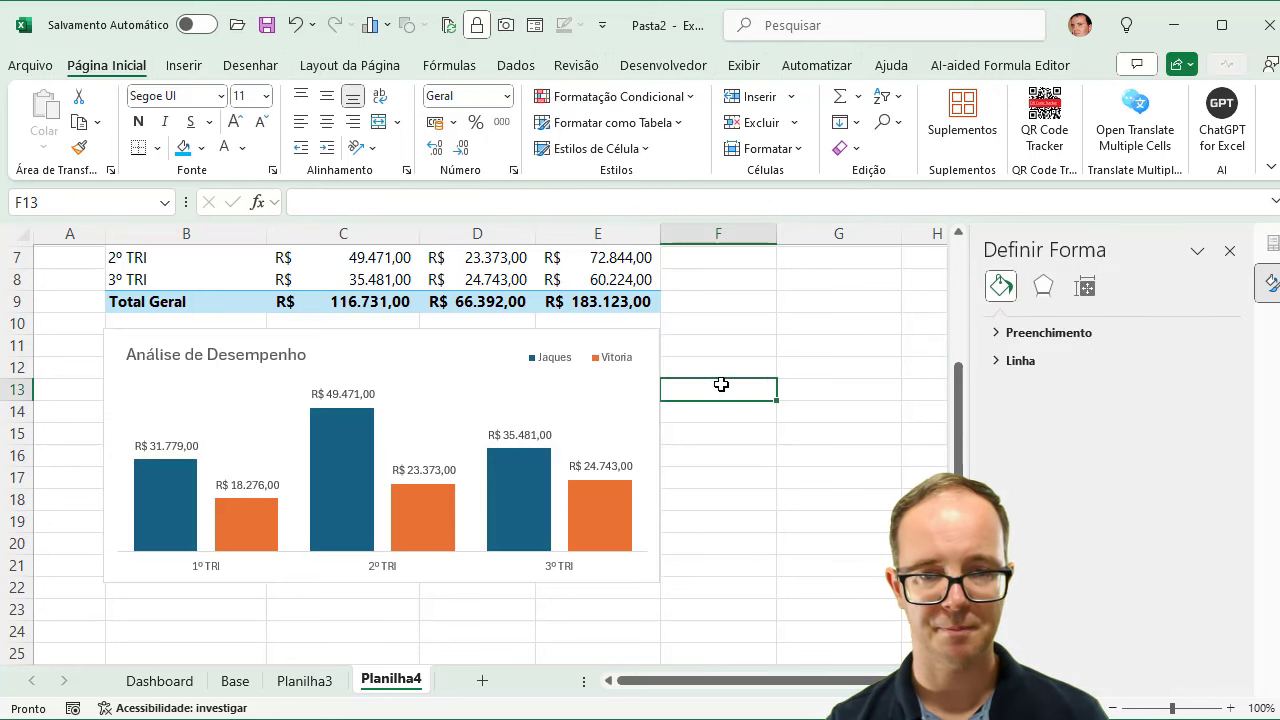
scroll(721, 384, up, 2)
click(632, 268)
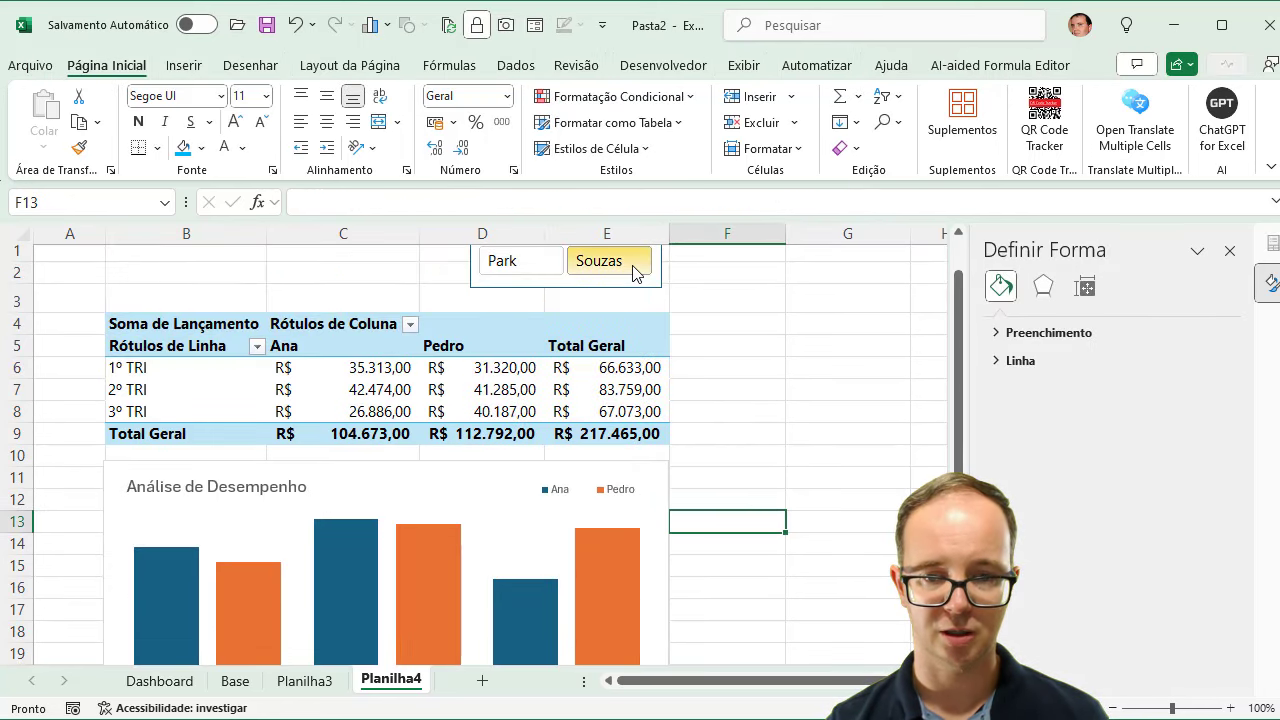
click(543, 268)
click(600, 262)
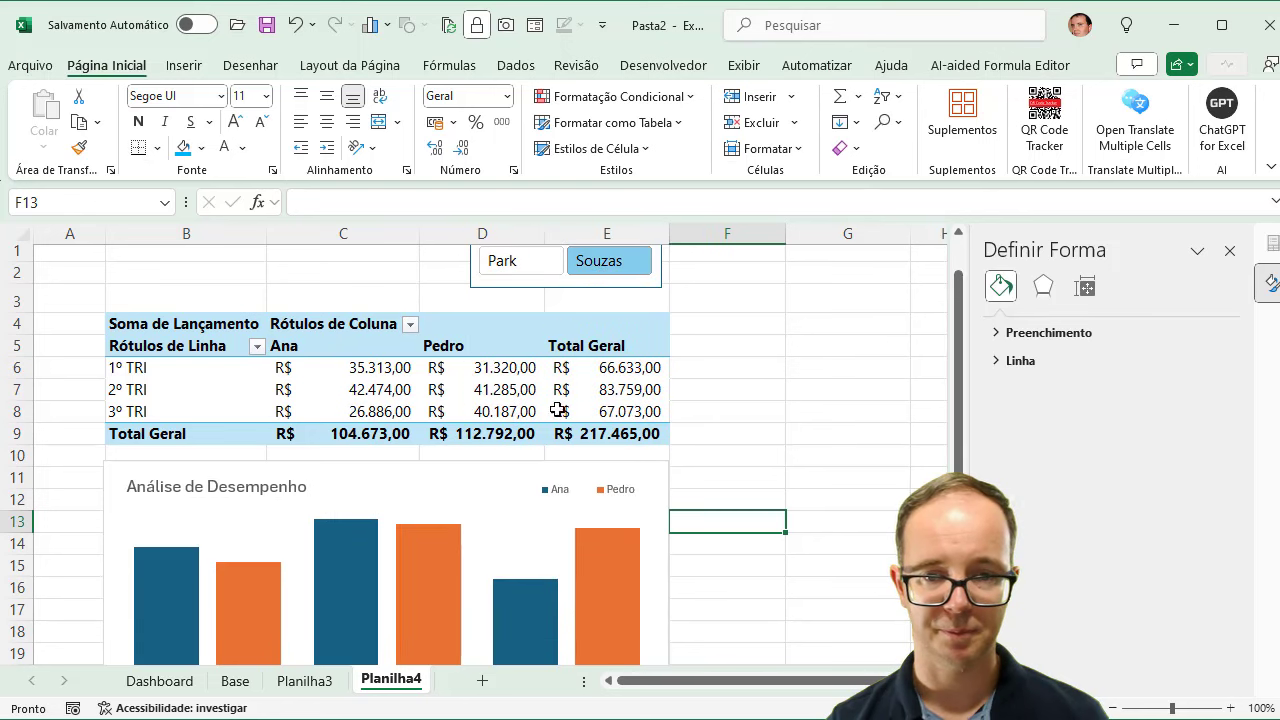
double_click(621, 528)
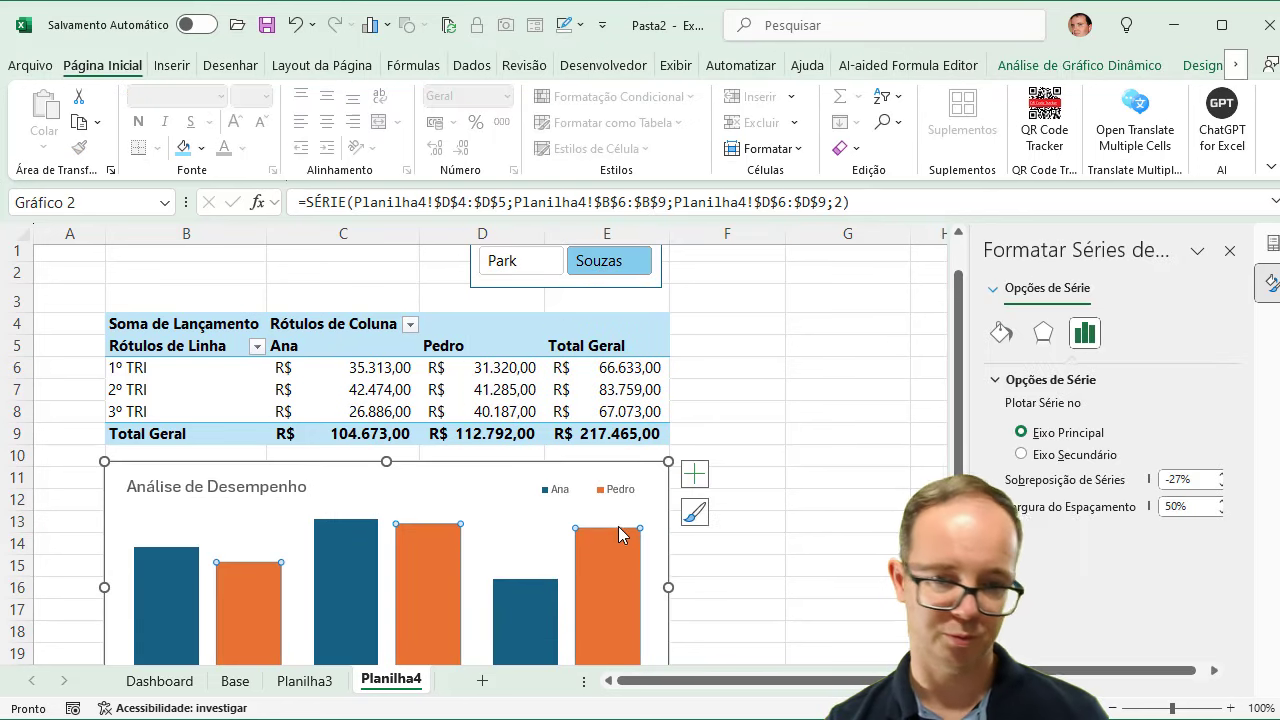
click(695, 477)
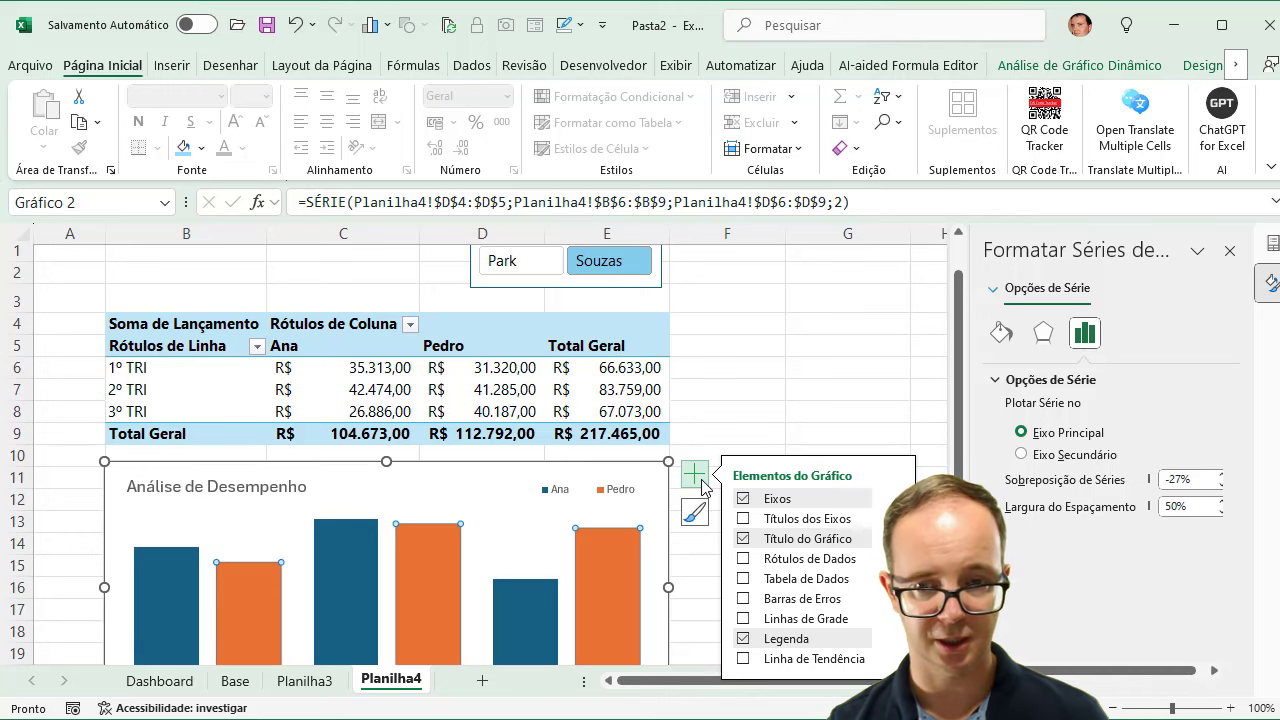
click(743, 558)
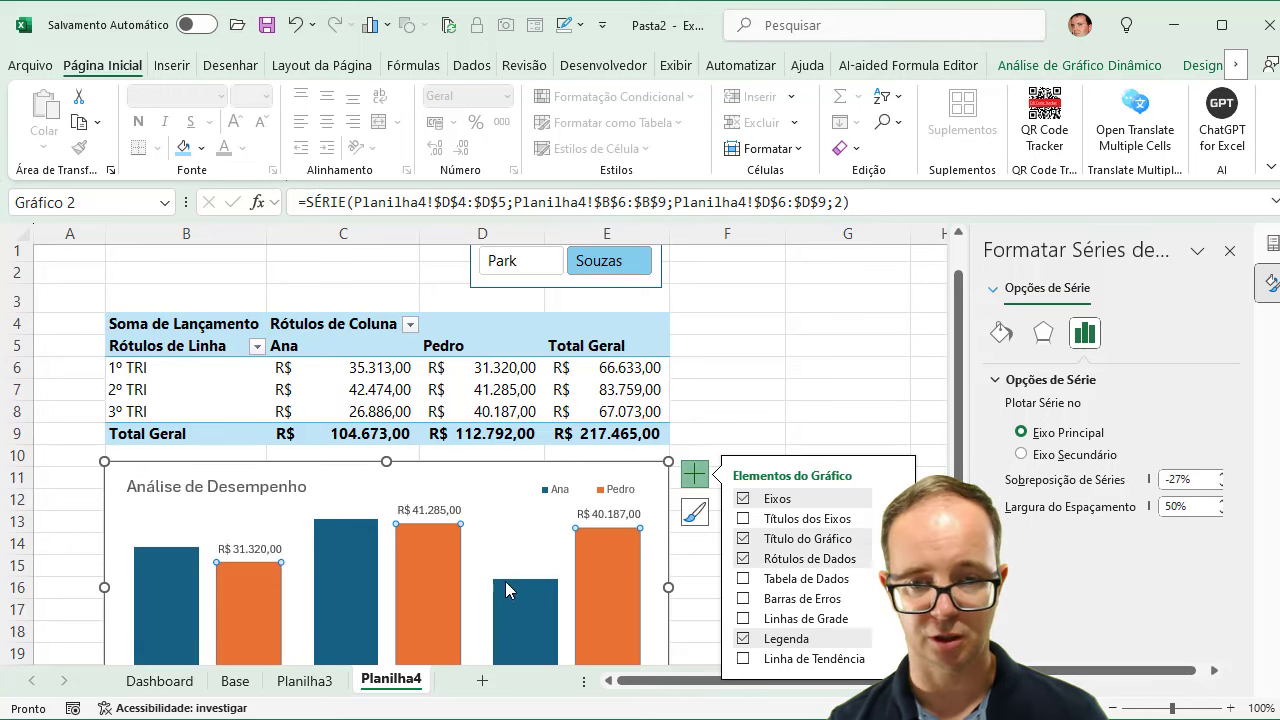
click(506, 589)
click(743, 559)
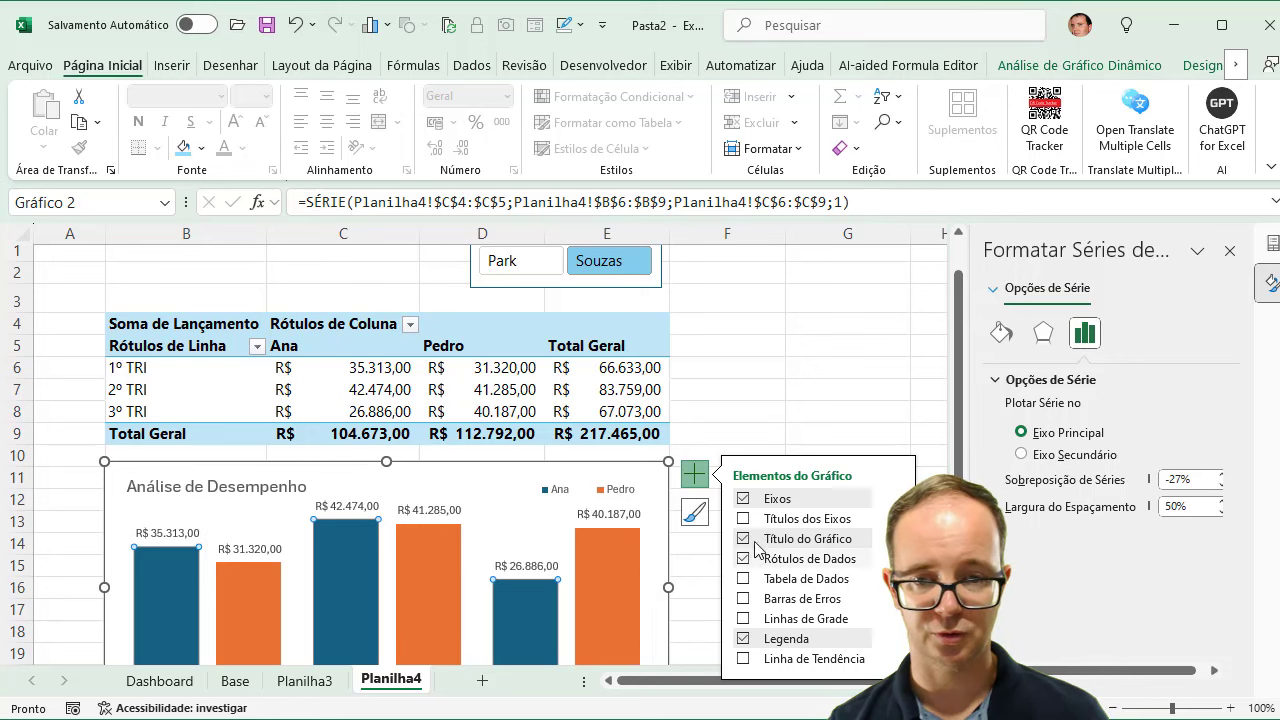
click(806, 398)
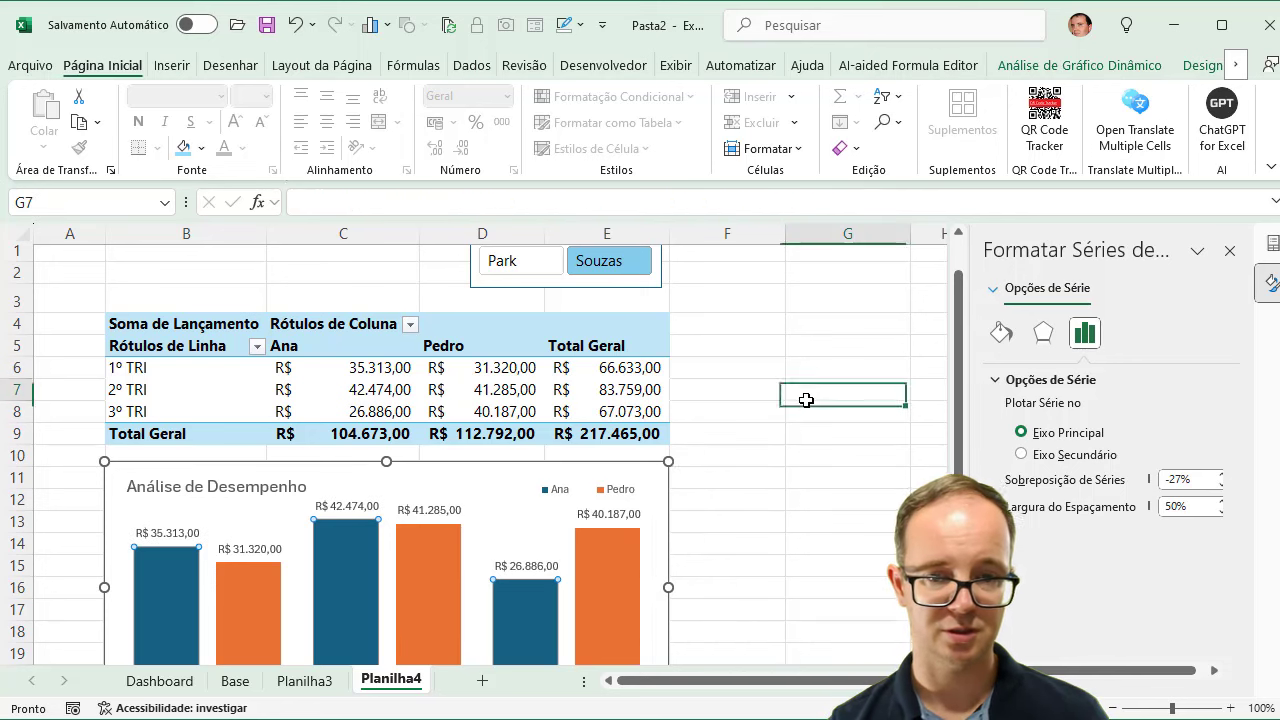
Test the slicer between Park and Souzas, return to Park, and select the enlarged row 1
click(338, 403)
click(540, 268)
click(600, 272)
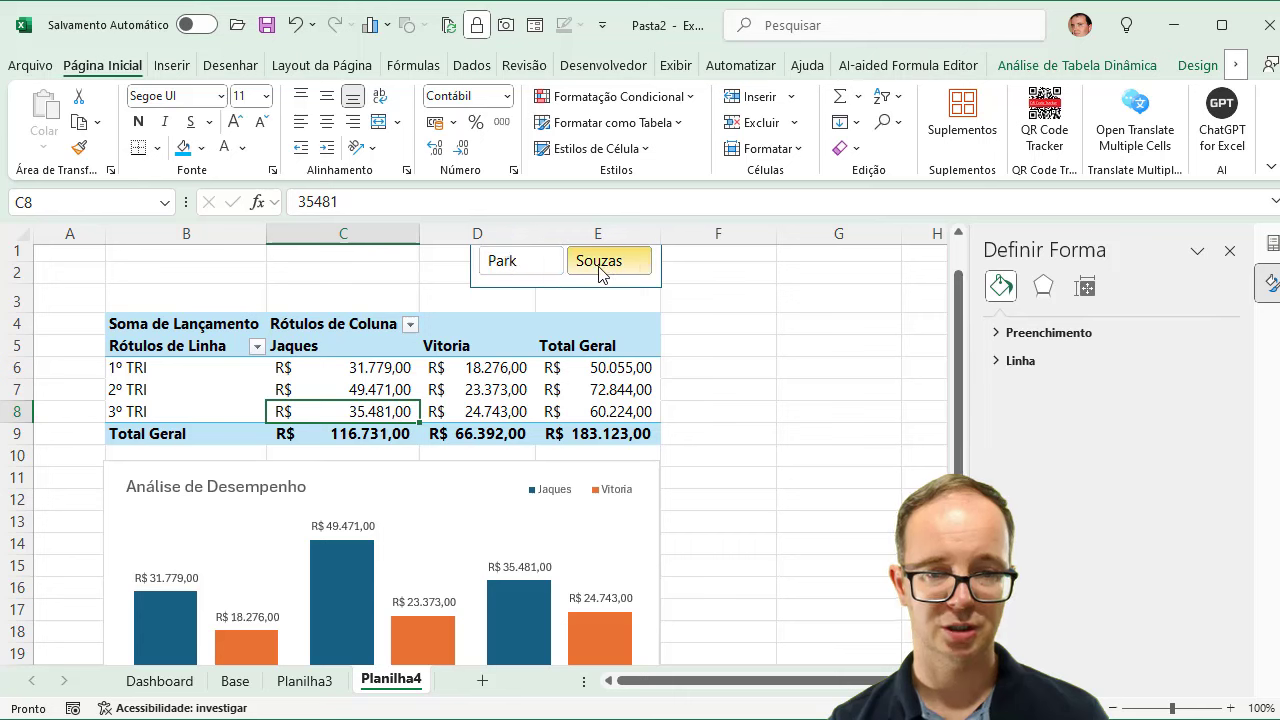
click(555, 272)
click(763, 389)
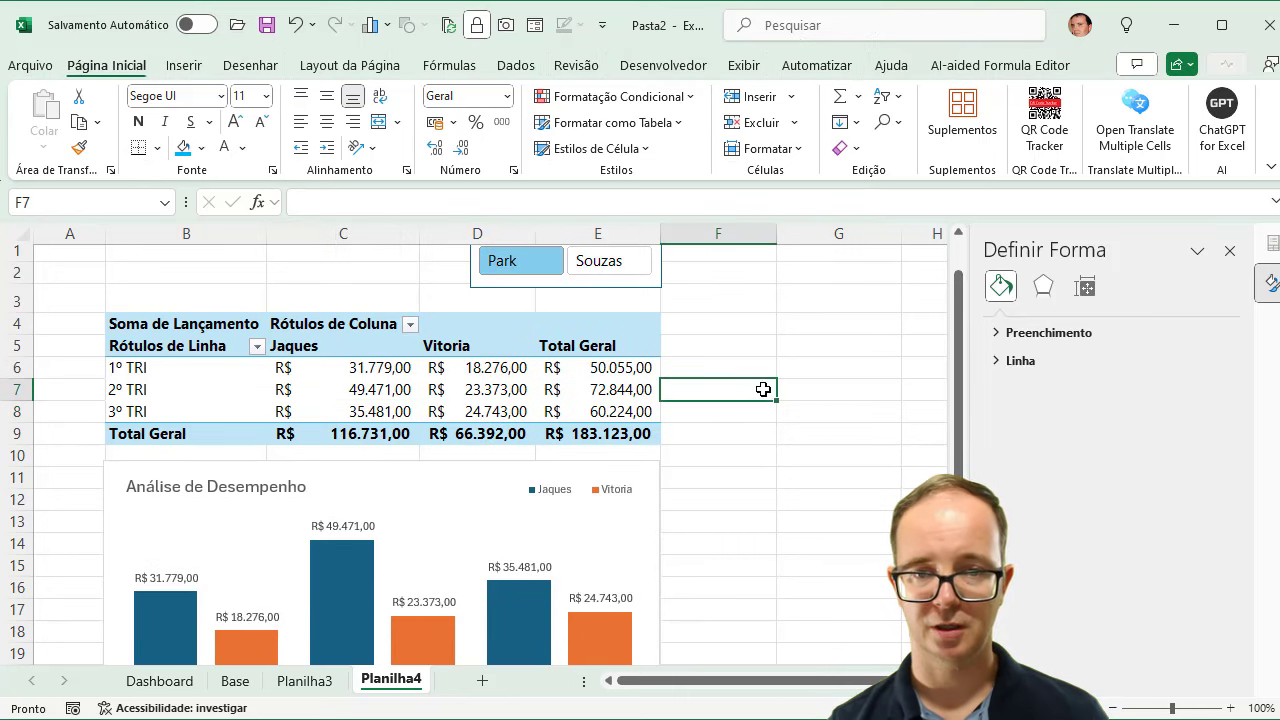
click(17, 272)
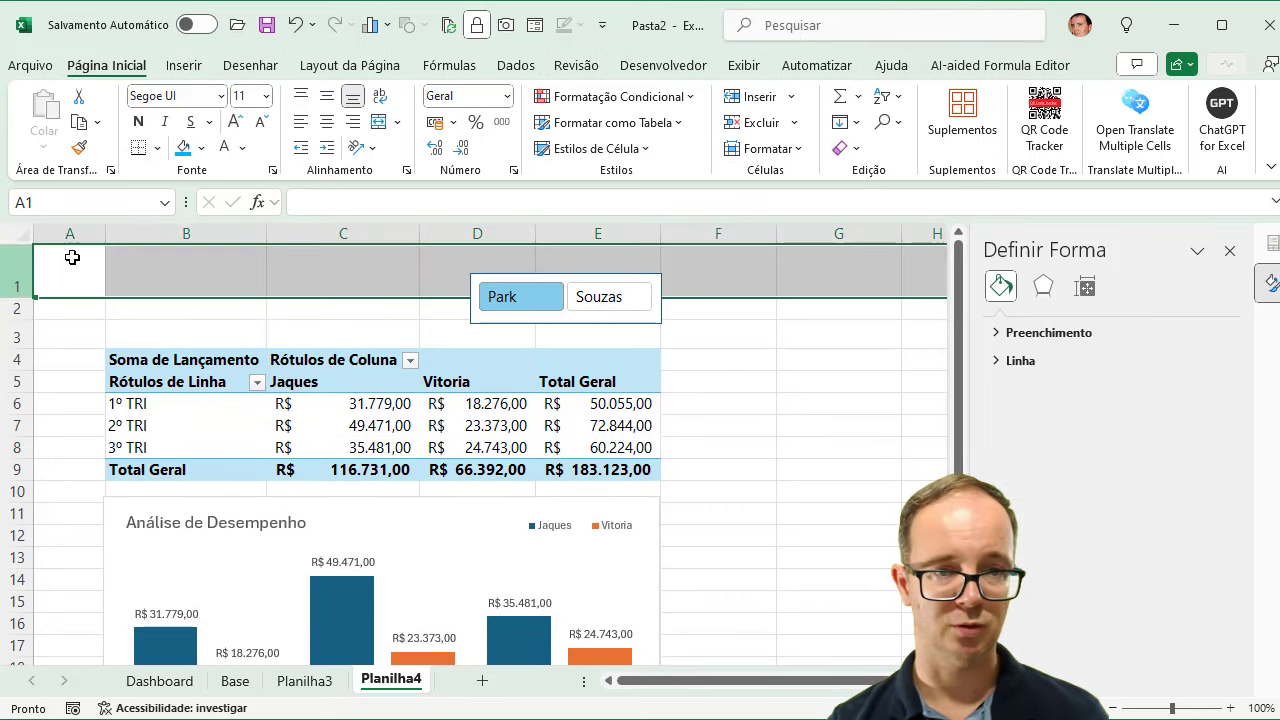
Fill row 1 with blue and enter the title 'Dashboard de Desempenho' in B1
click(203, 149)
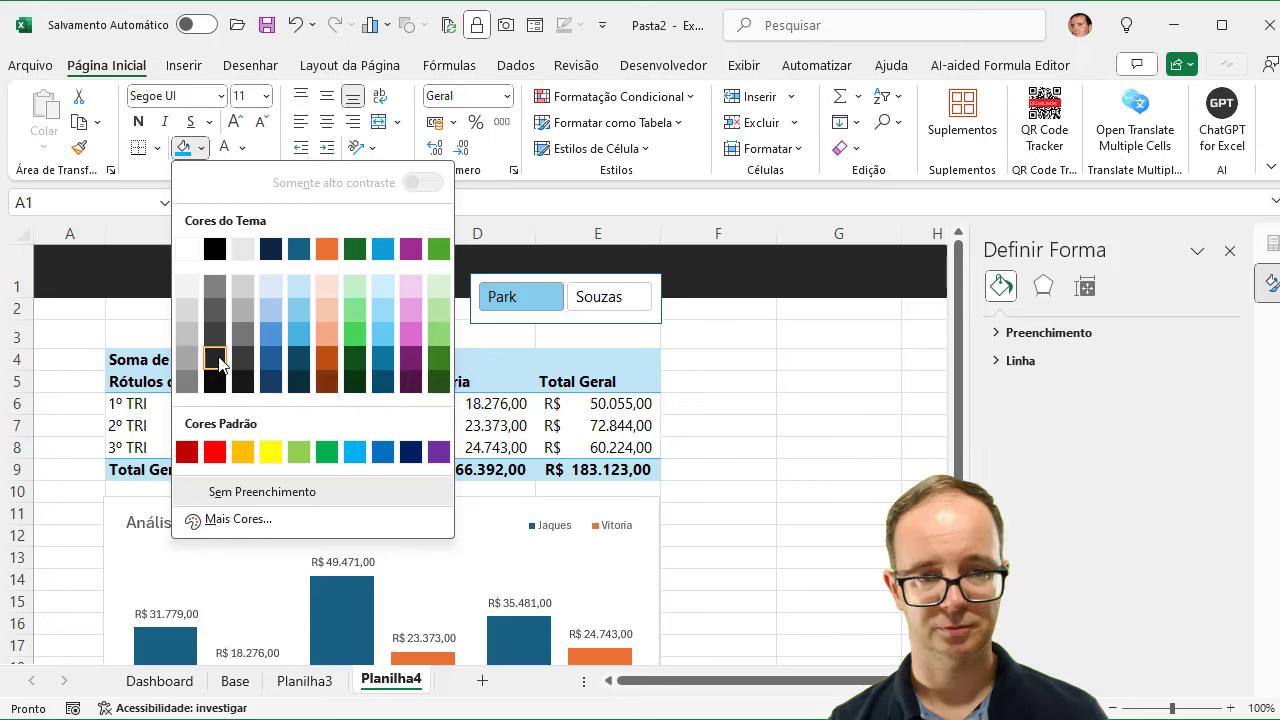
click(382, 457)
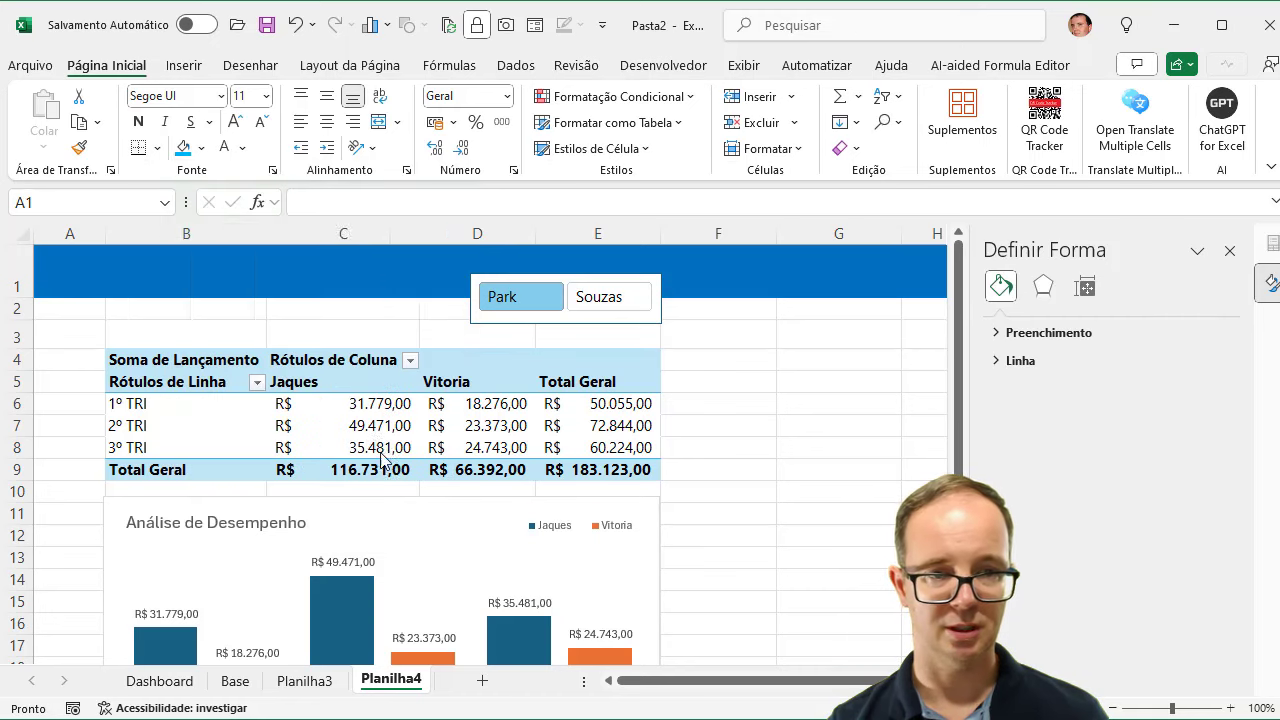
click(186, 277)
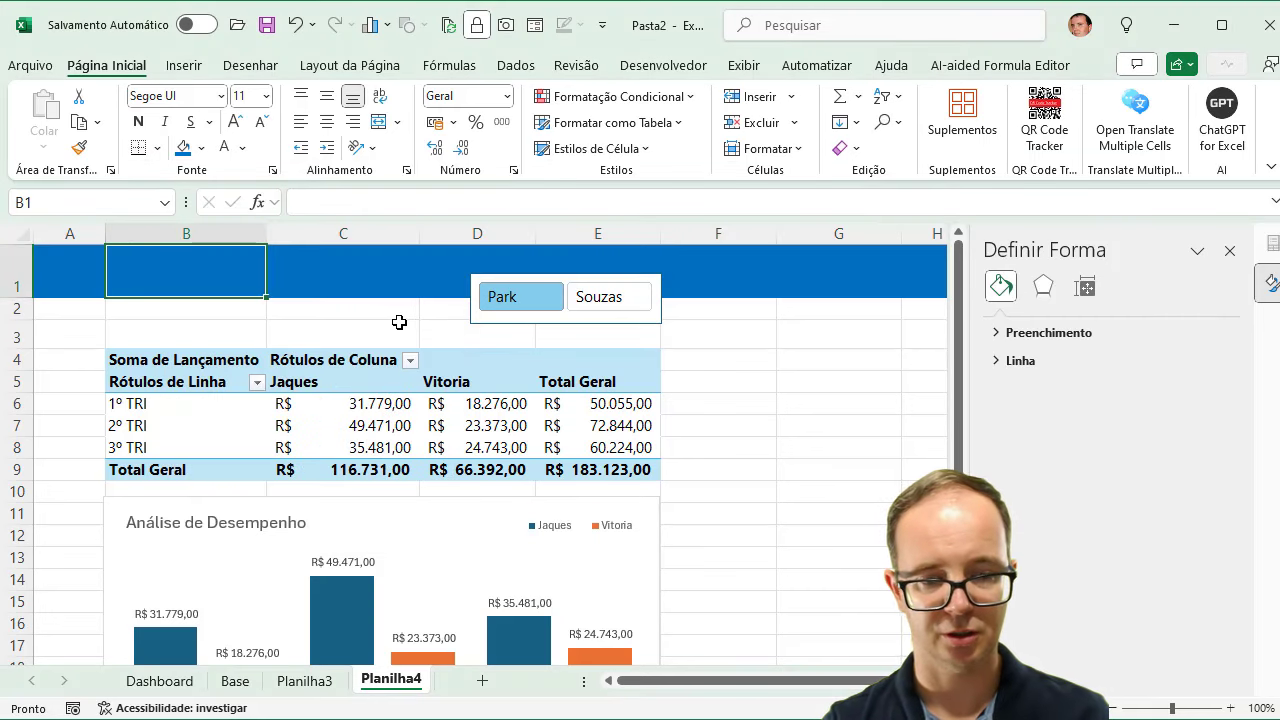
text(Dashboard de De)
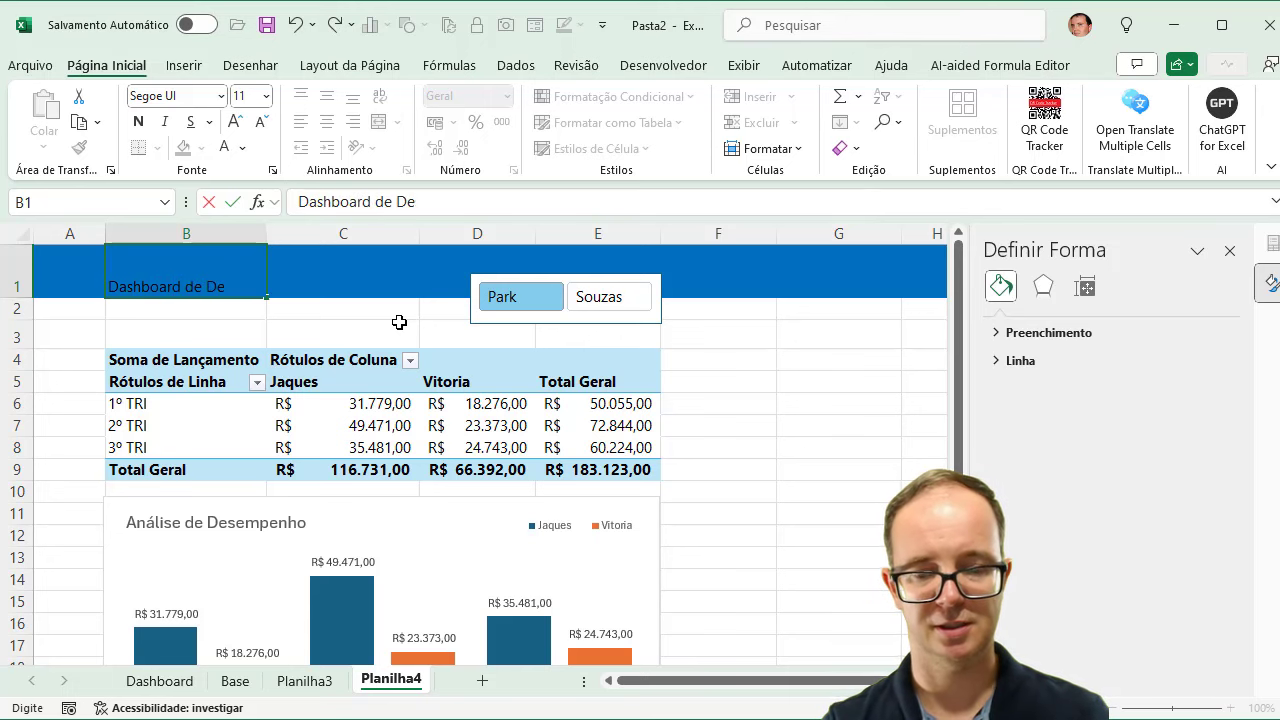
text(sempenh)
text(o)
key(Return)
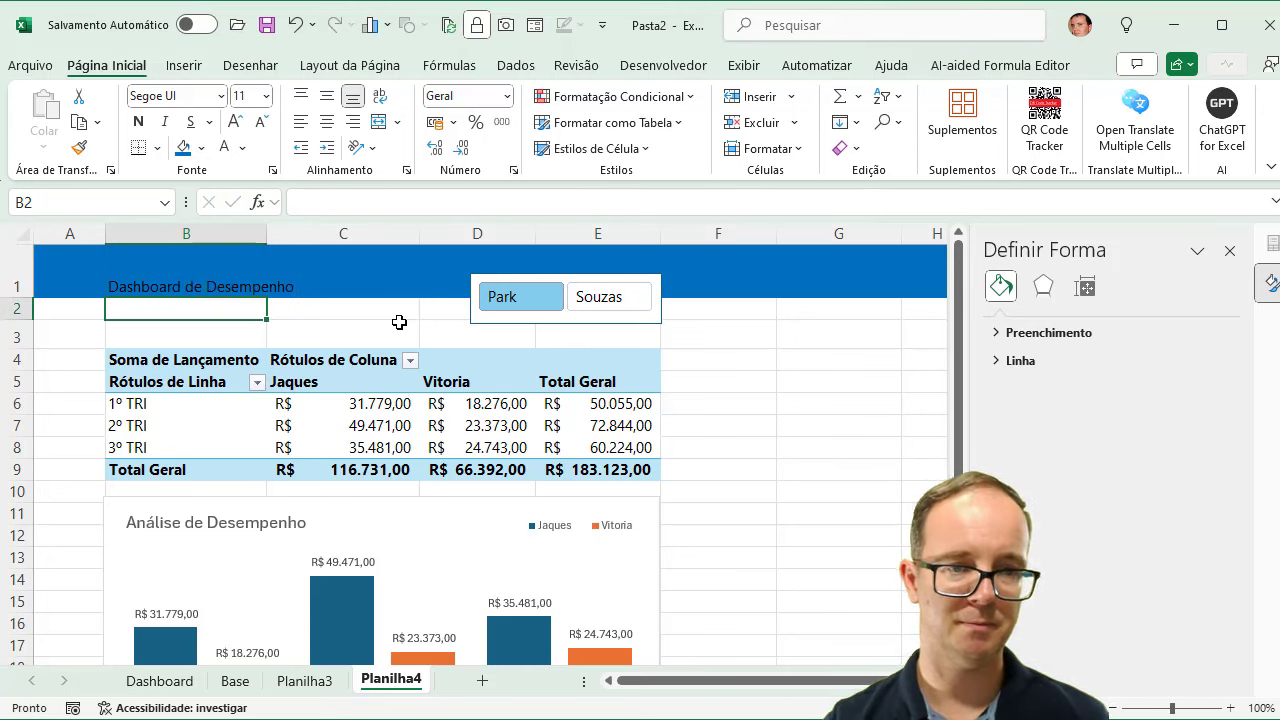
Middle-align row 1, make the title 20-pt bold white, and move the slicer beside it
click(23, 262)
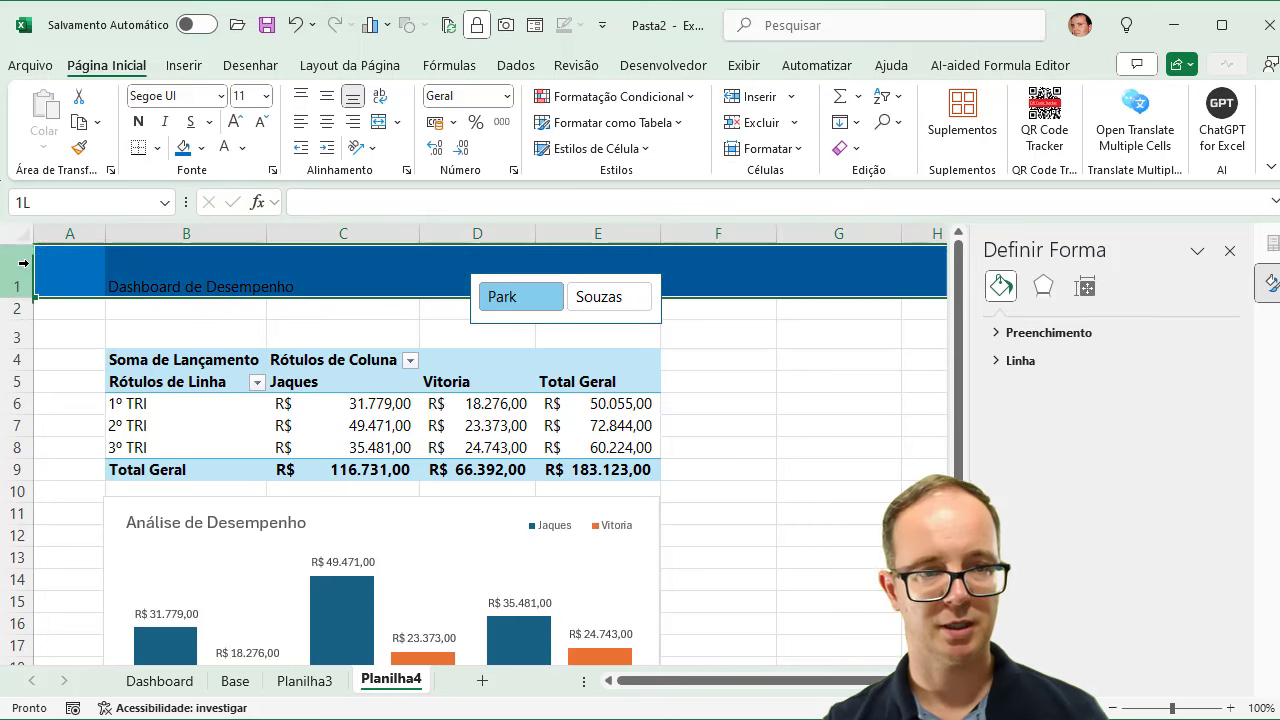
click(327, 96)
click(236, 121)
click(236, 121)
click(236, 121)
click(236, 121)
click(236, 121)
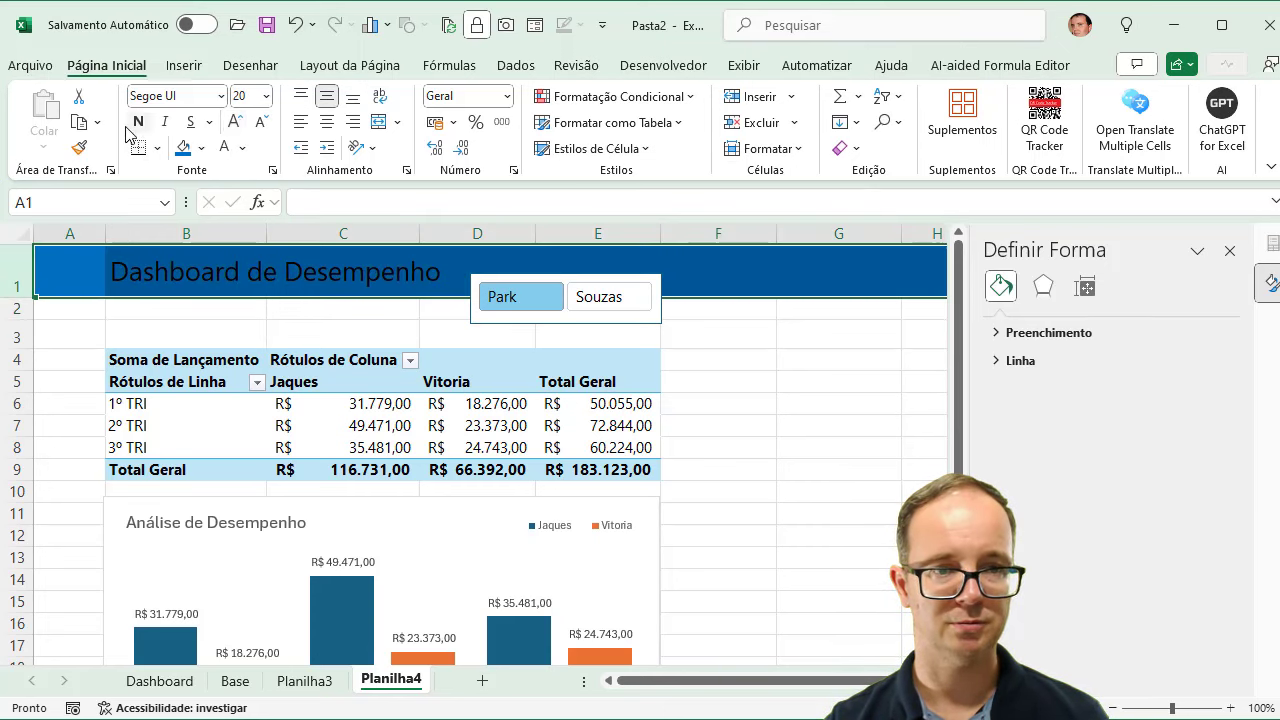
click(142, 128)
click(224, 147)
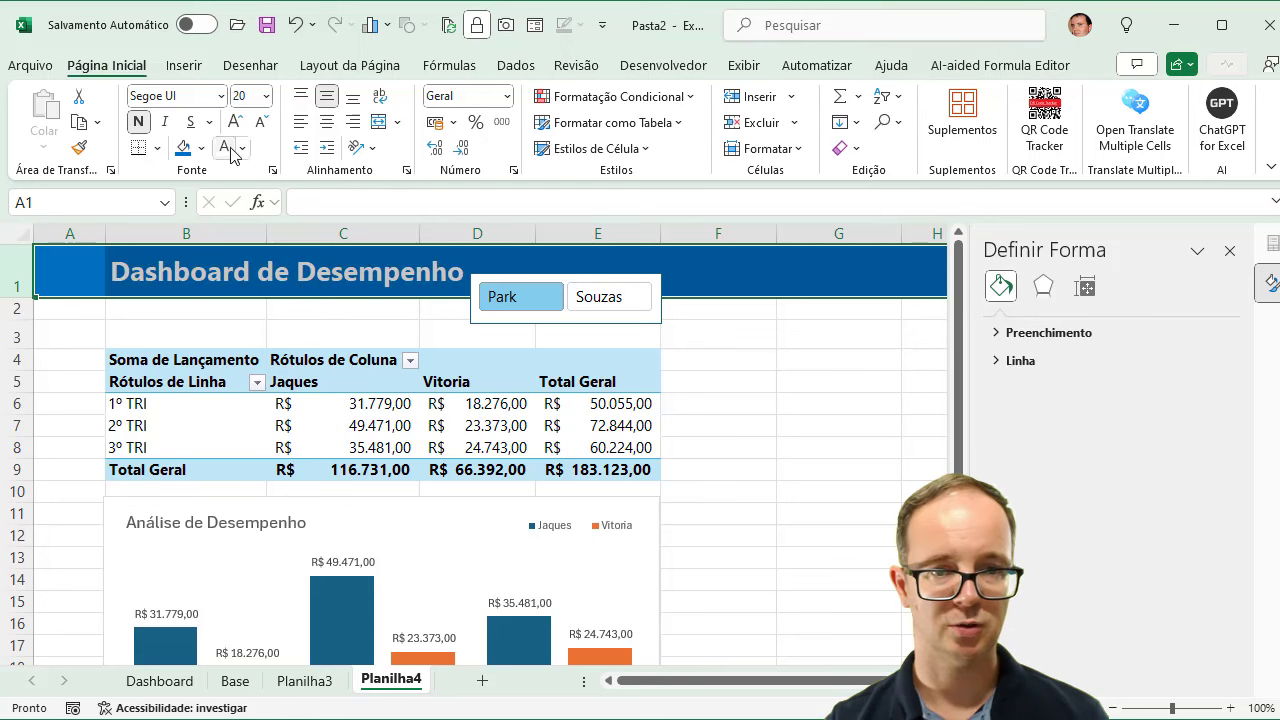
drag(571, 277, 621, 246)
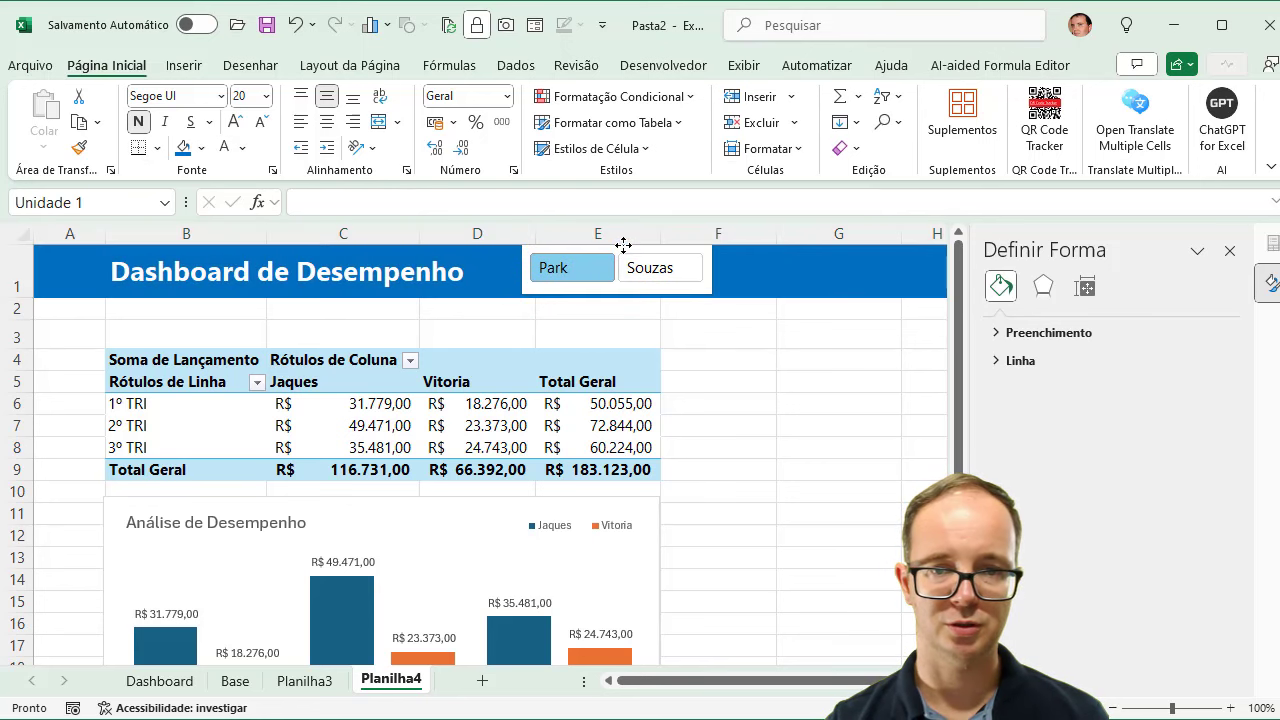
Close the Definir Forma pane and collapse the ribbon
click(692, 340)
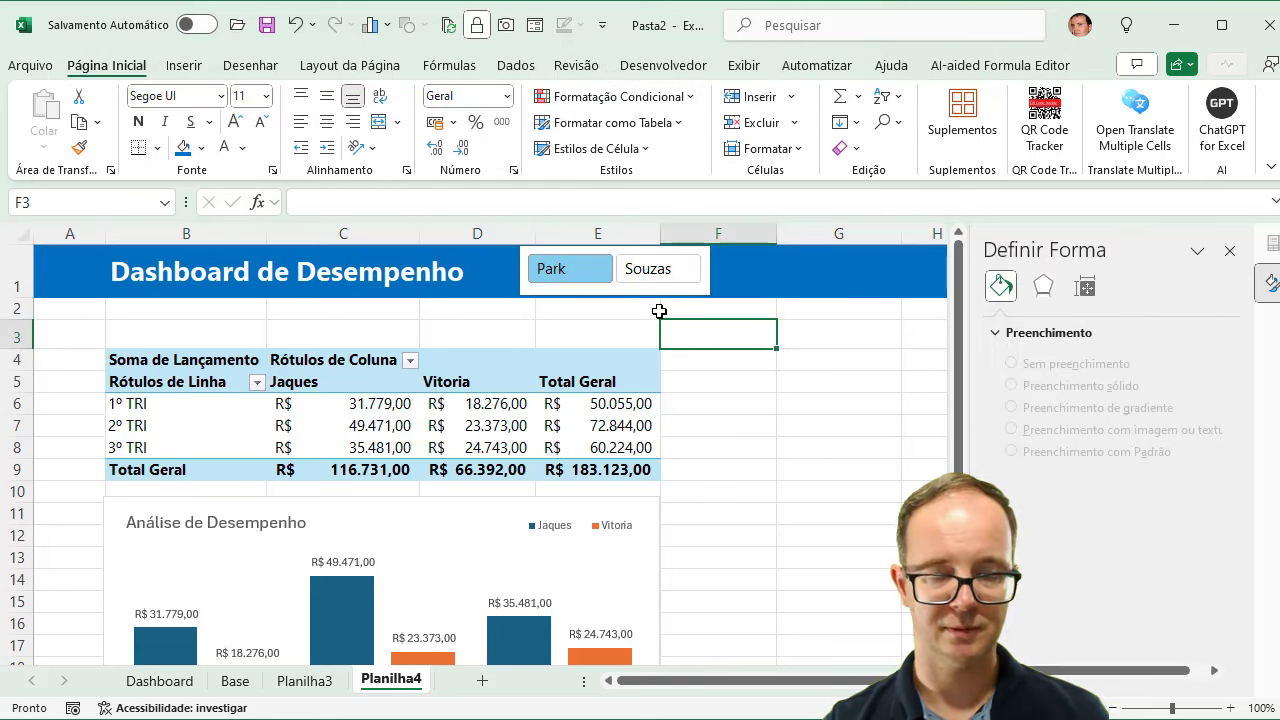
click(1231, 252)
double_click(110, 70)
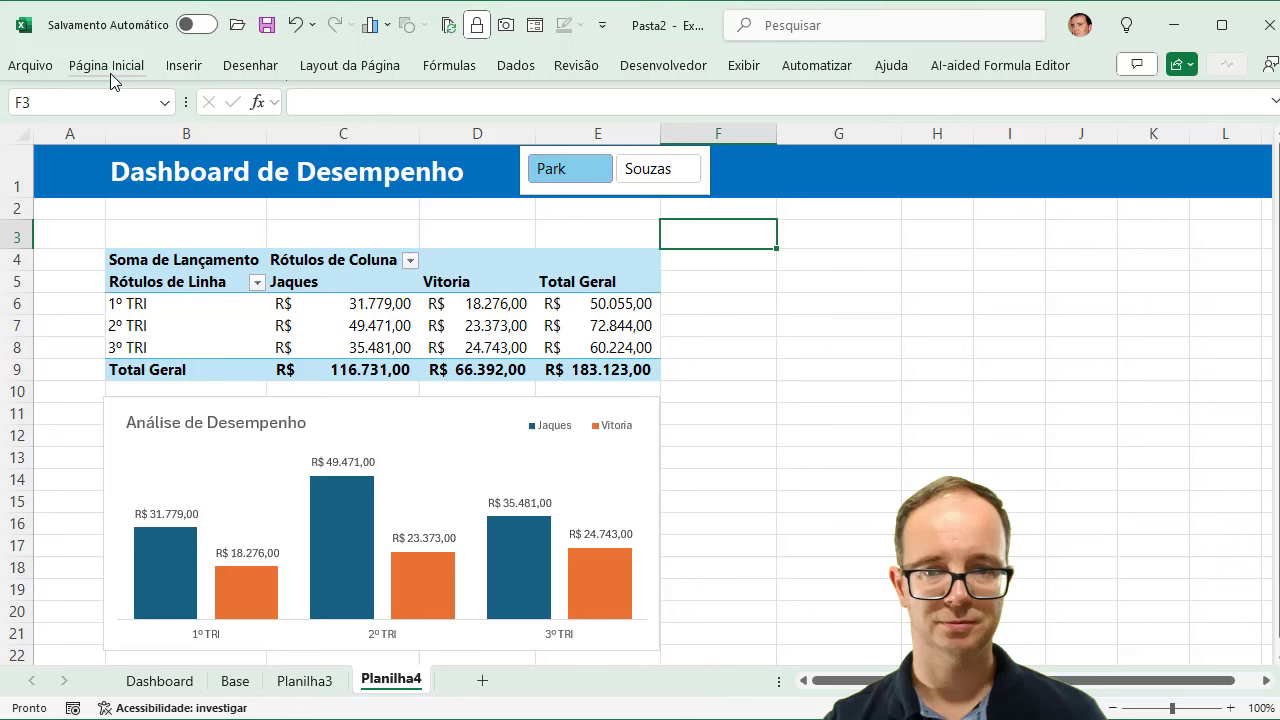
Toggle the slicer repeatedly between Souzas and Park, leaving the dashboard on Park
click(625, 170)
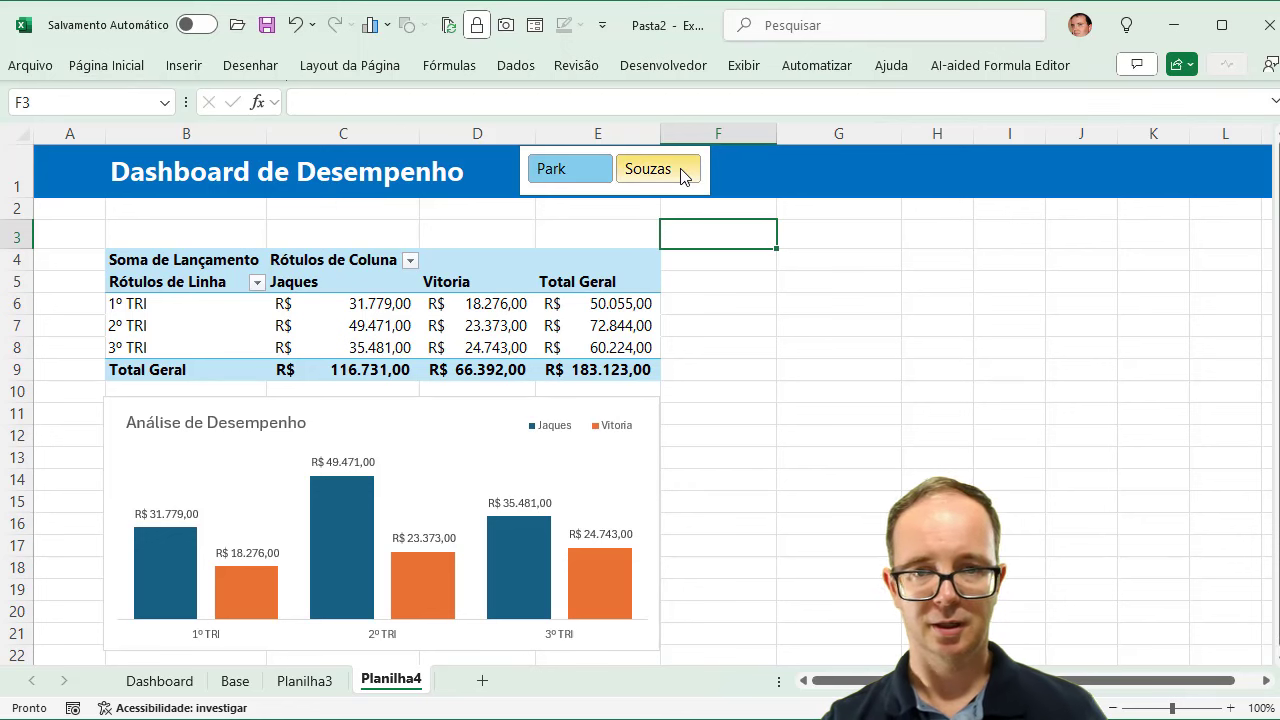
click(560, 173)
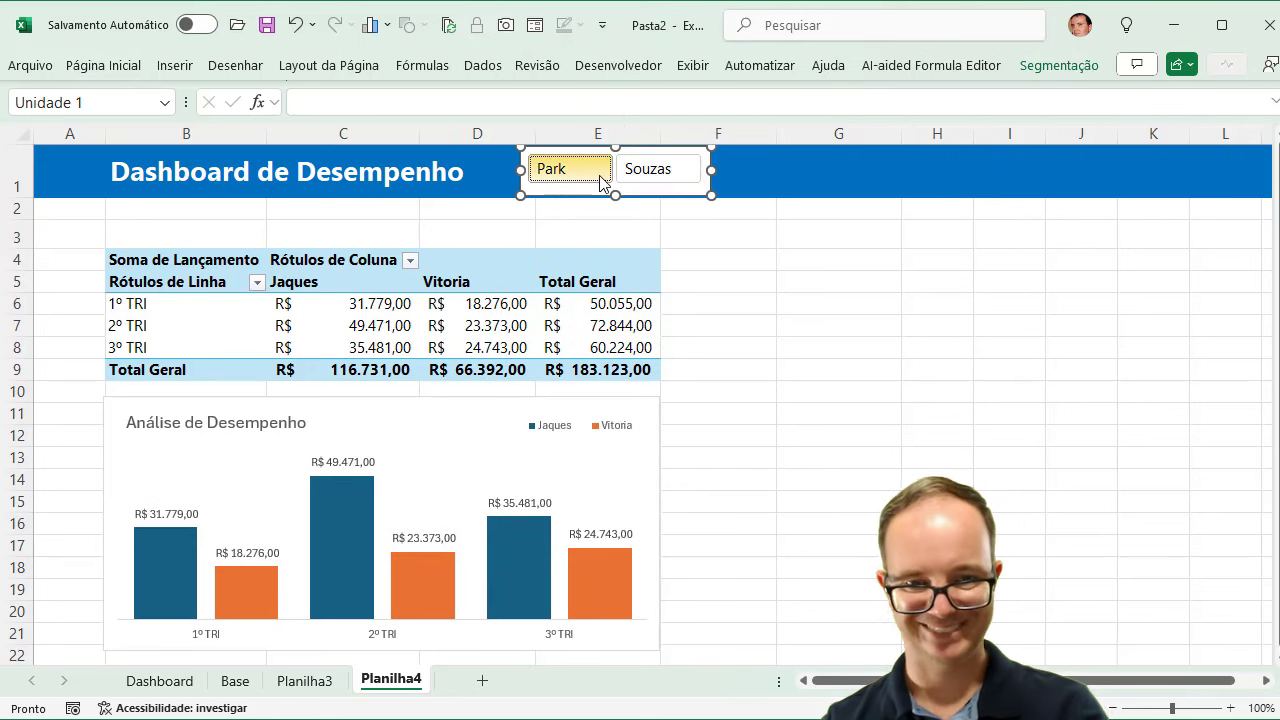
click(645, 170)
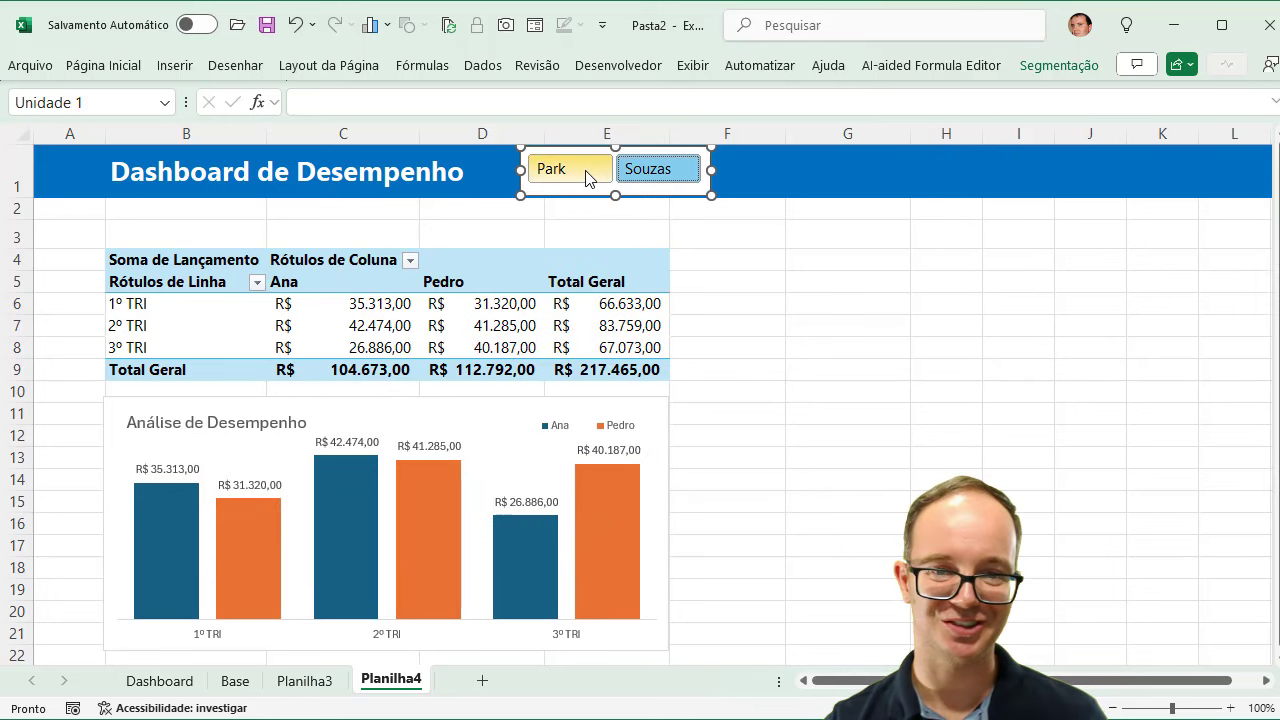
click(586, 174)
click(640, 174)
click(648, 176)
click(552, 171)
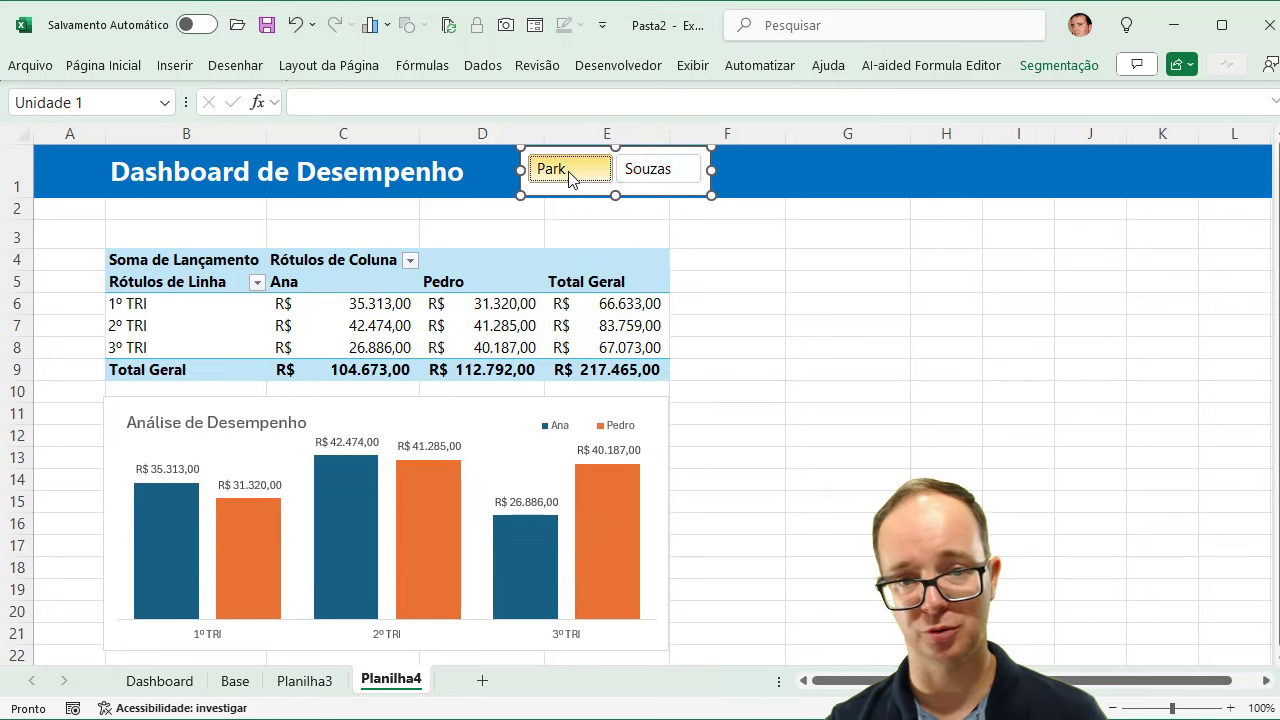
click(676, 178)
click(586, 172)
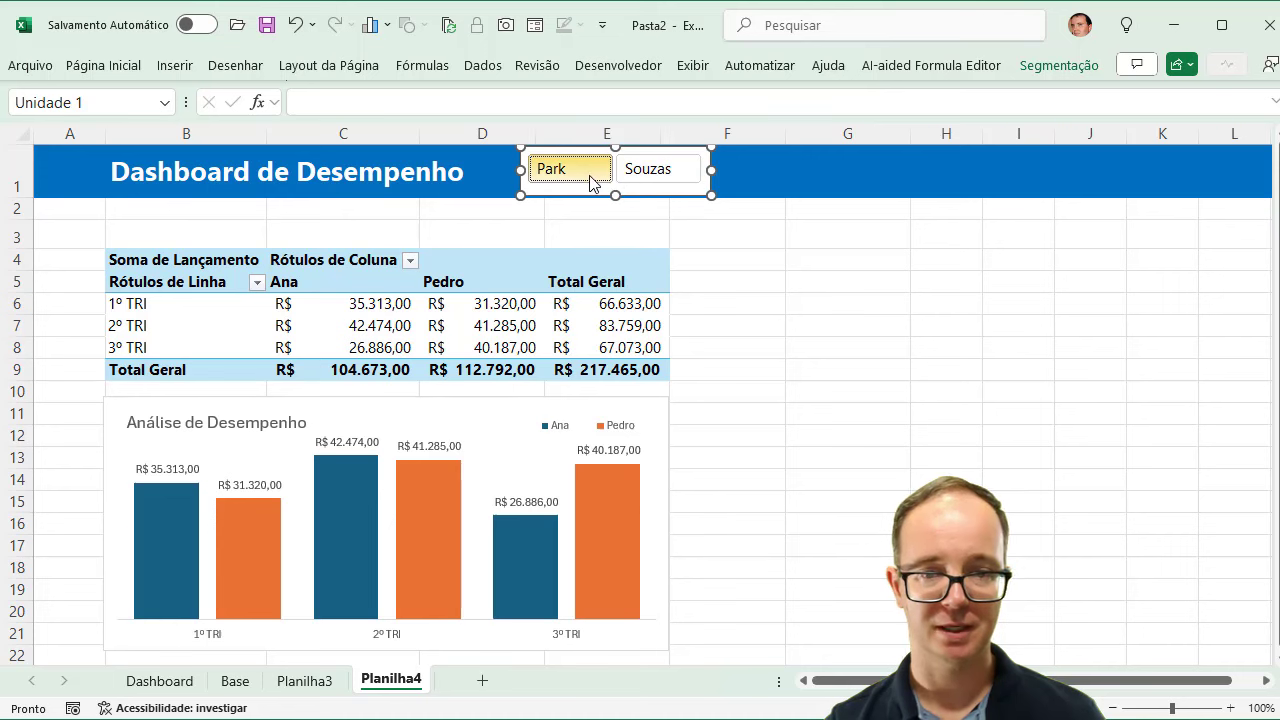
click(674, 172)
click(596, 176)
click(674, 172)
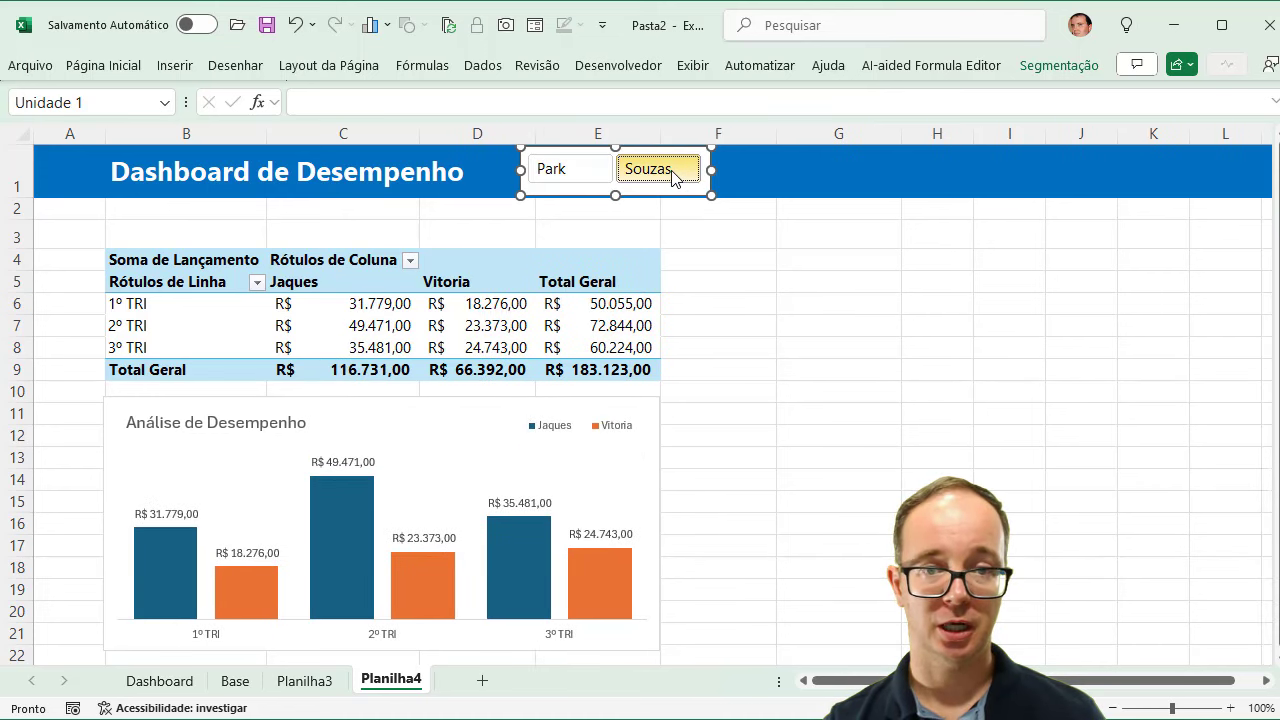
click(592, 172)
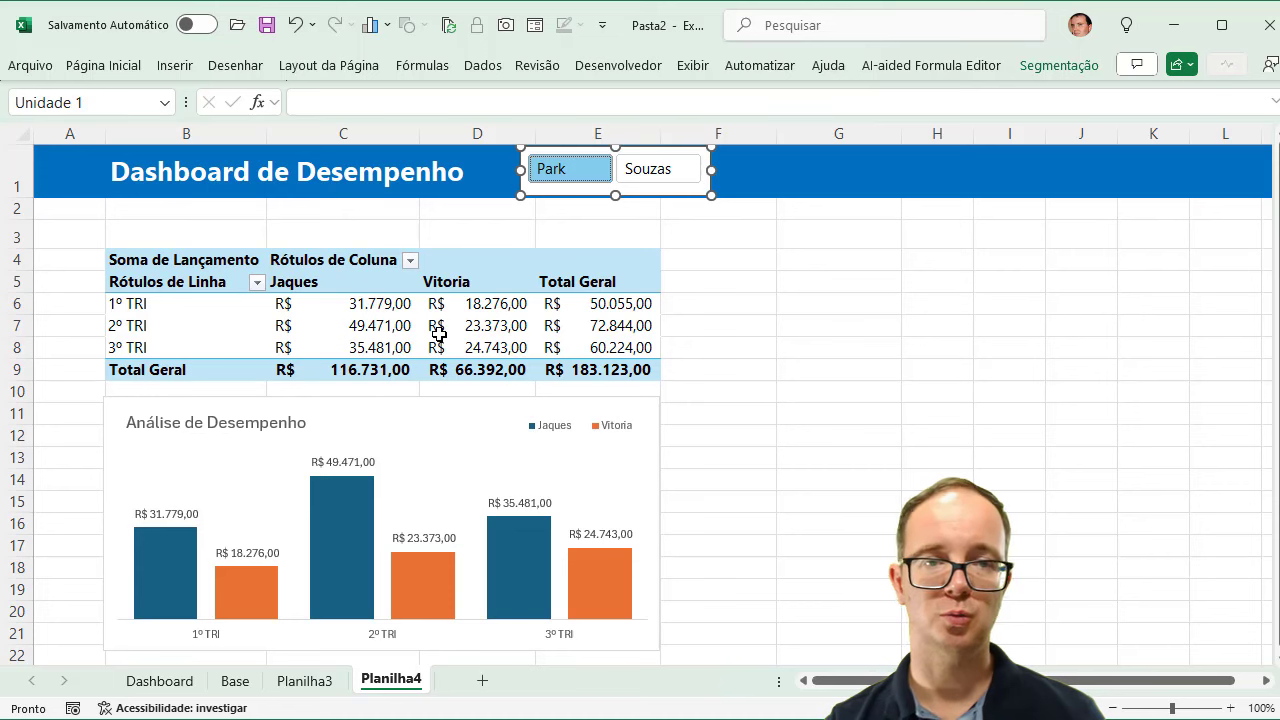
mouse_move(439, 333)
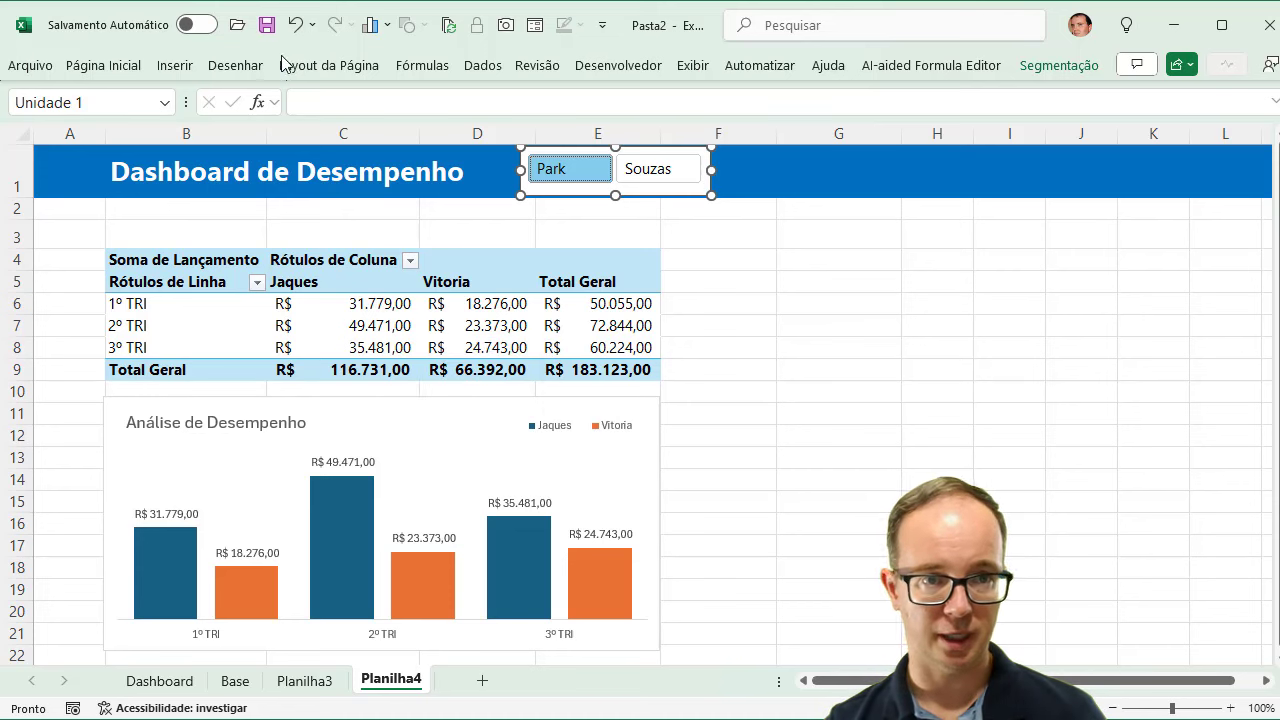
Apply the Base theme from Page Layout > Themes, then collapse the ribbon with Esc
click(182, 68)
click(235, 65)
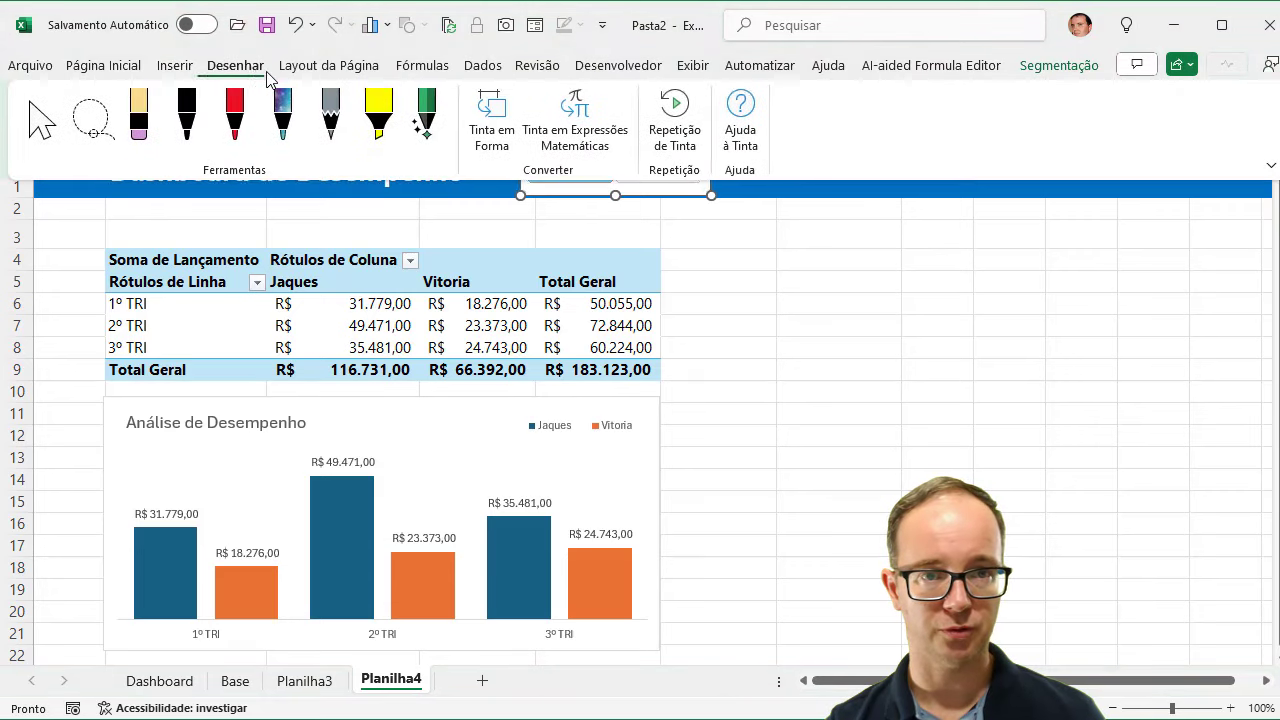
click(328, 65)
click(40, 140)
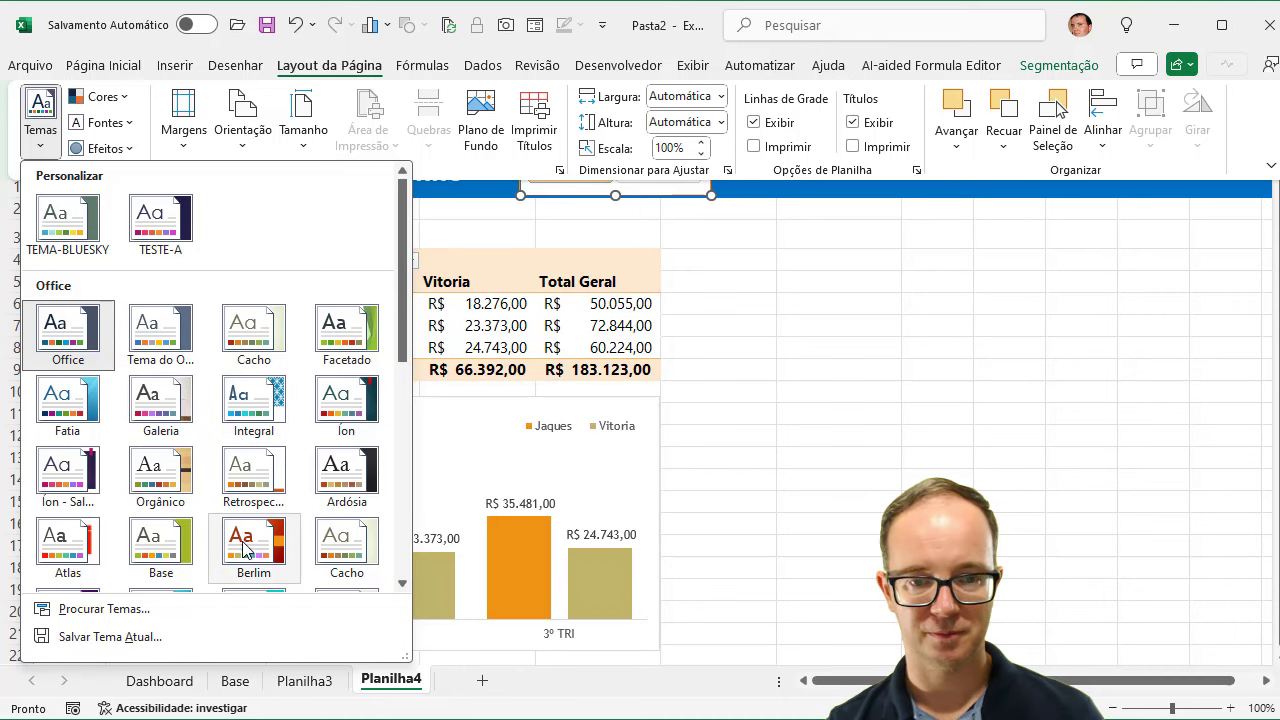
click(182, 553)
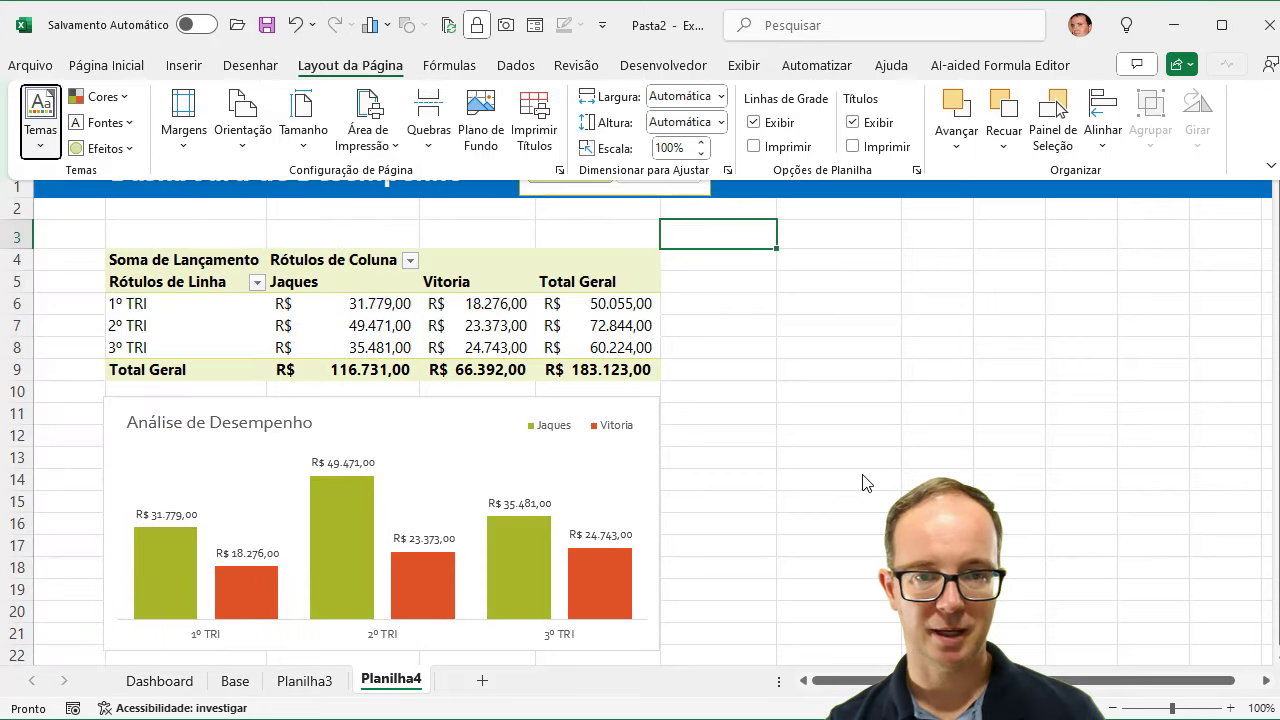
key(Escape)
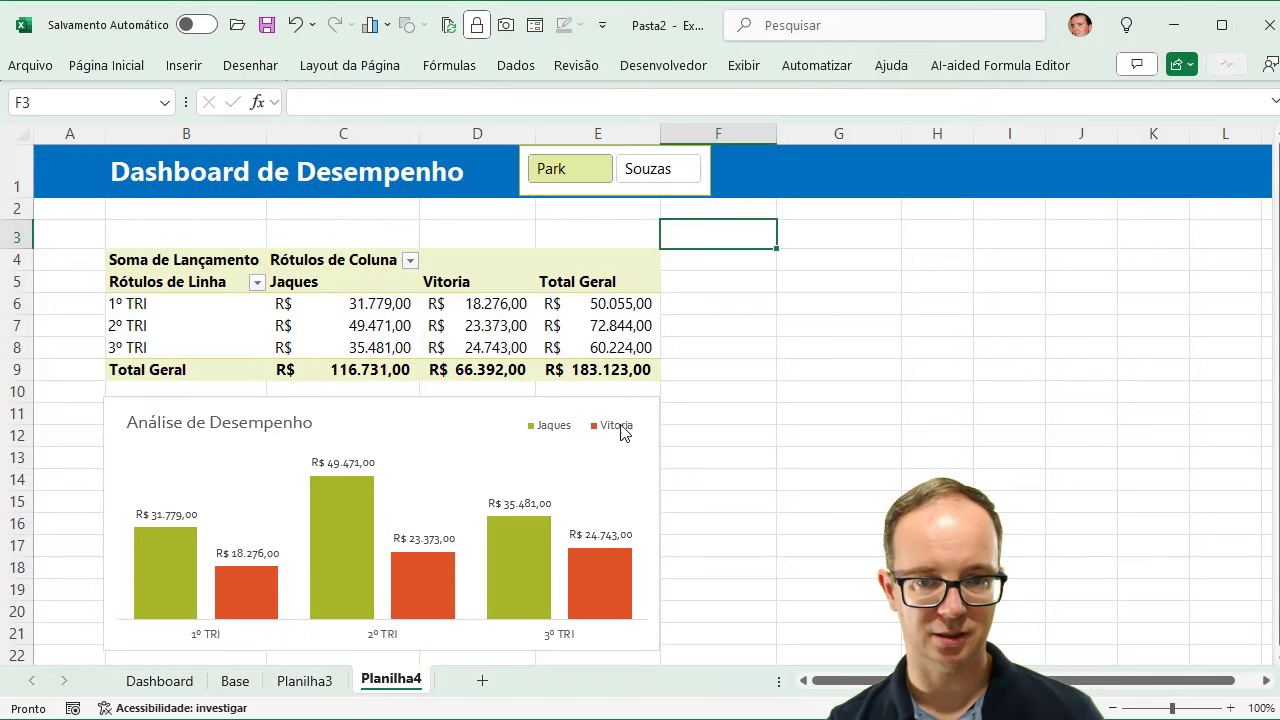
Change the merged A1 'Dashboard de Desempenho' banner fill from blue to olive green
click(110, 66)
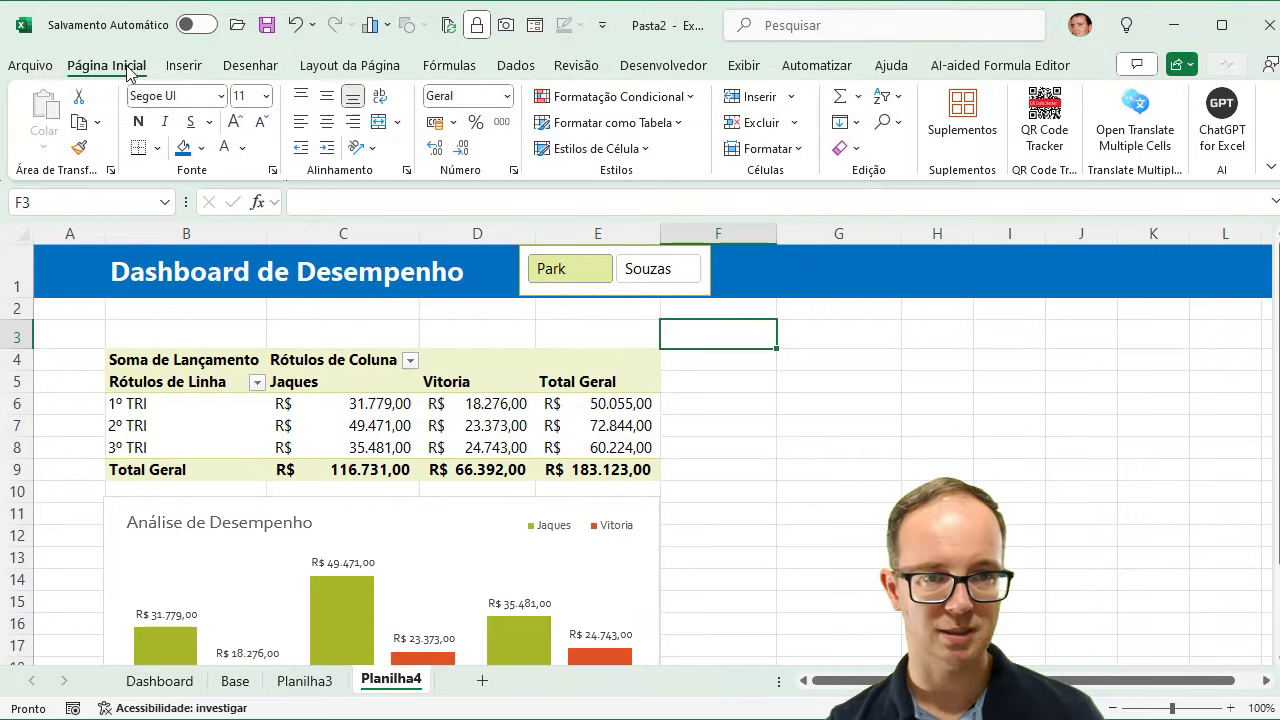
click(200, 148)
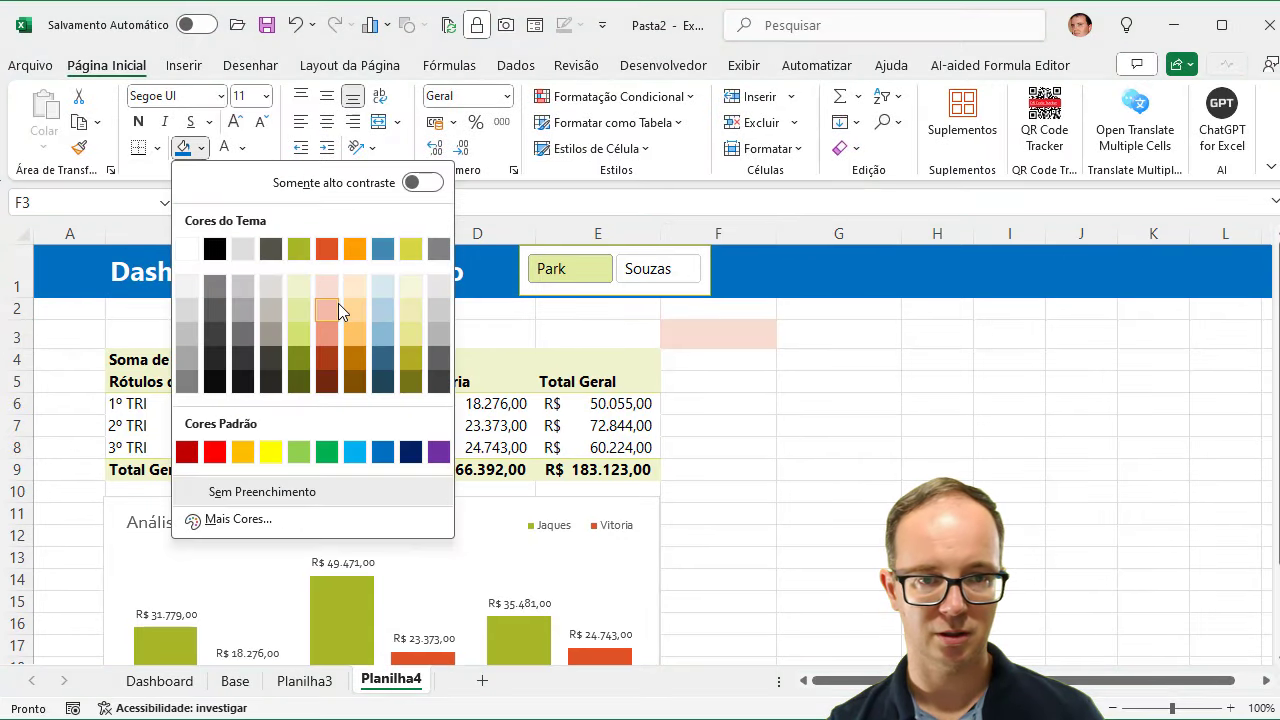
click(79, 286)
click(50, 285)
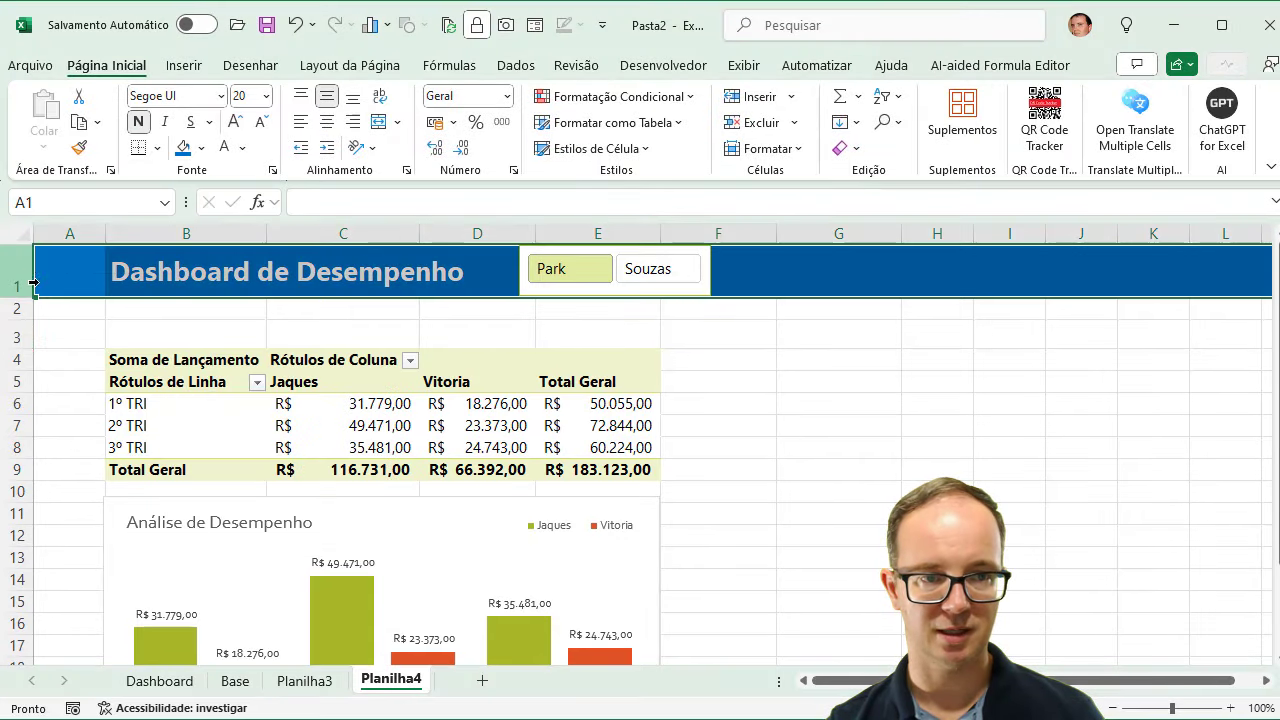
click(203, 149)
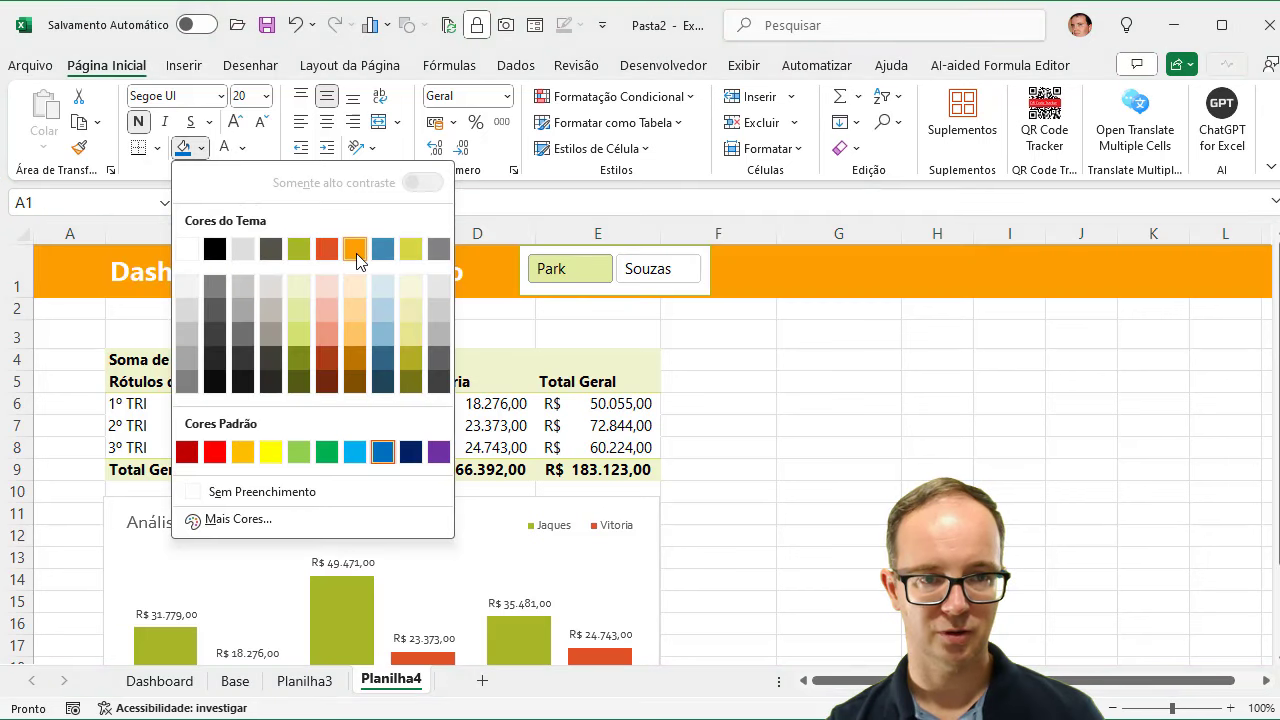
click(302, 261)
click(837, 340)
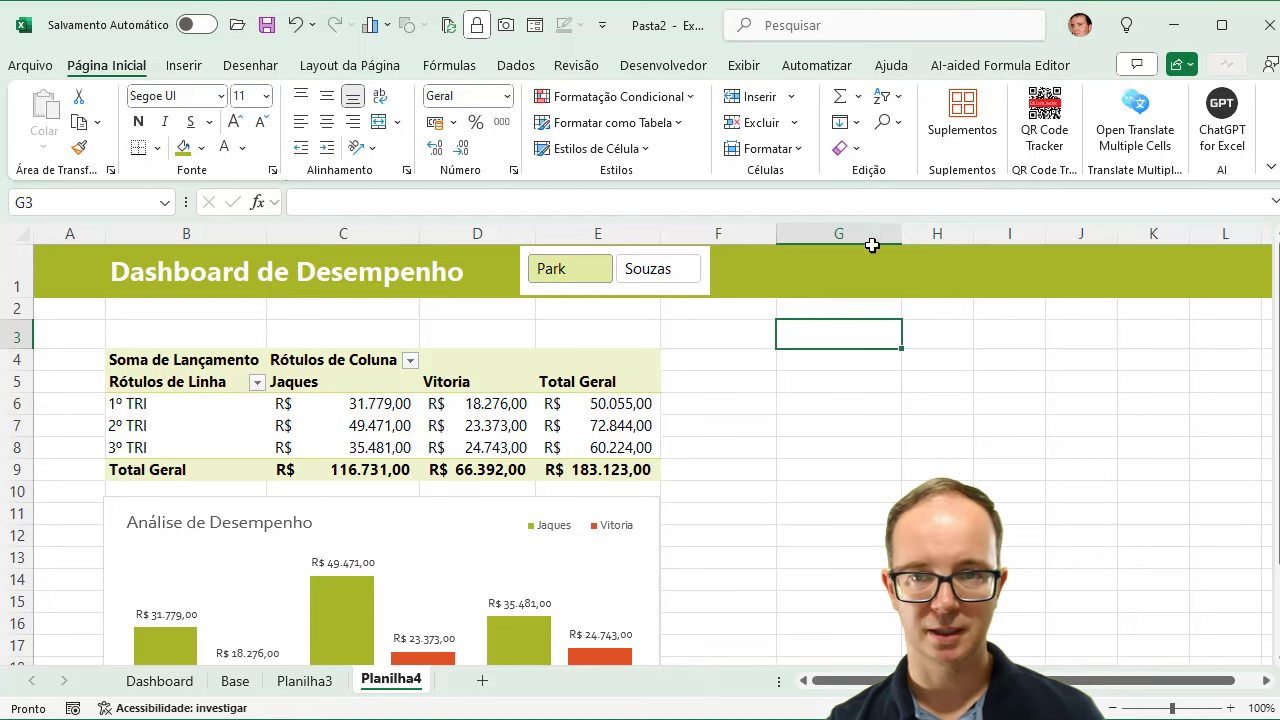
Preview workbook themes and switch to a light blue theme for the banner and pivot table
click(349, 66)
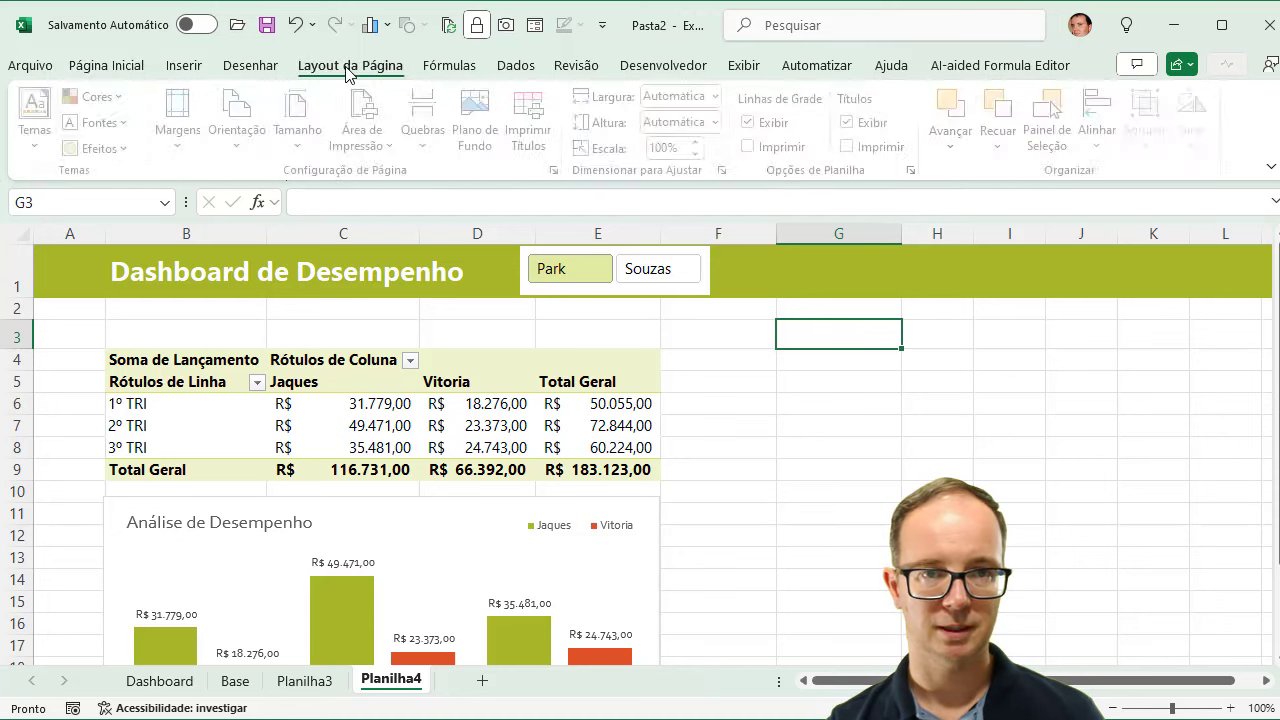
click(42, 145)
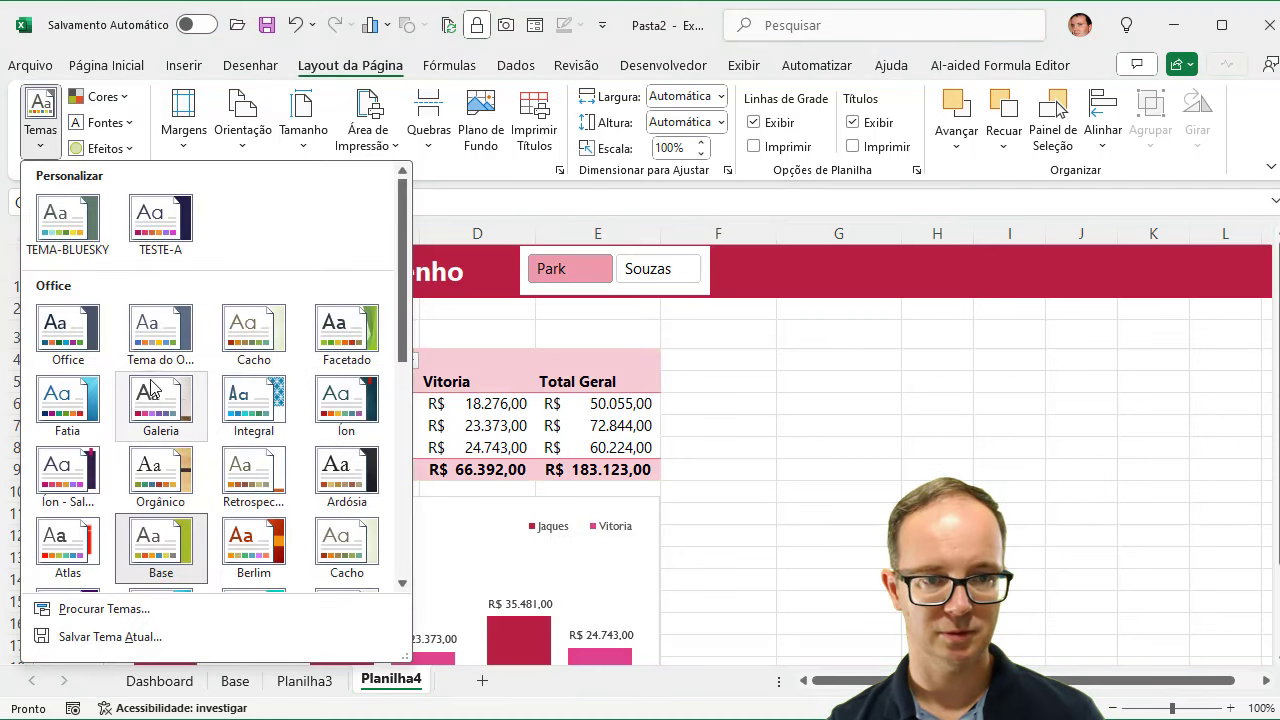
key(Escape)
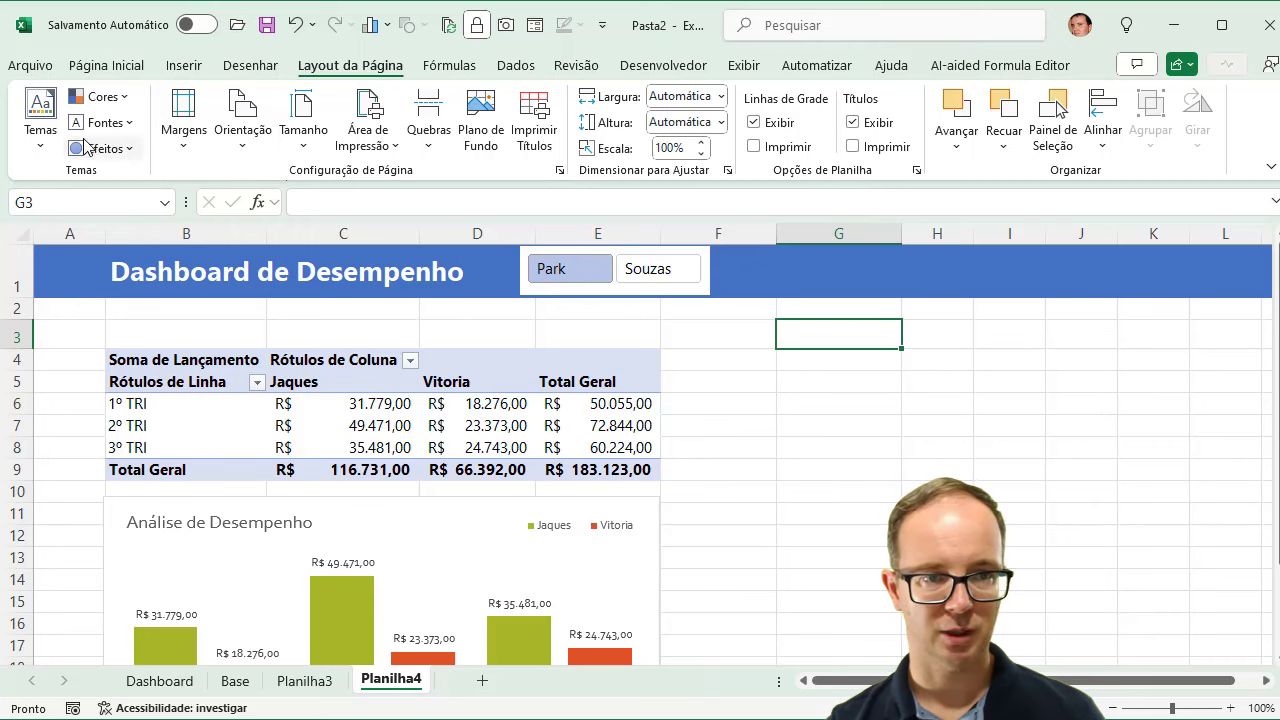
click(41, 130)
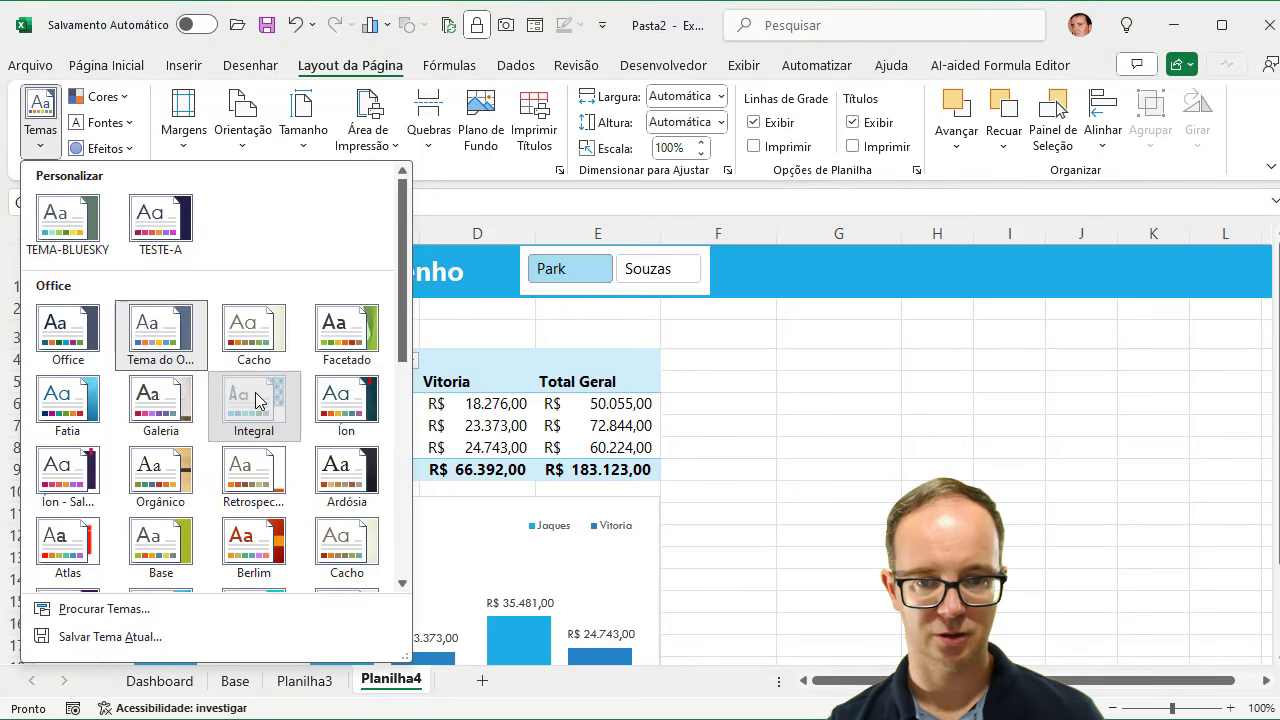
key(Escape)
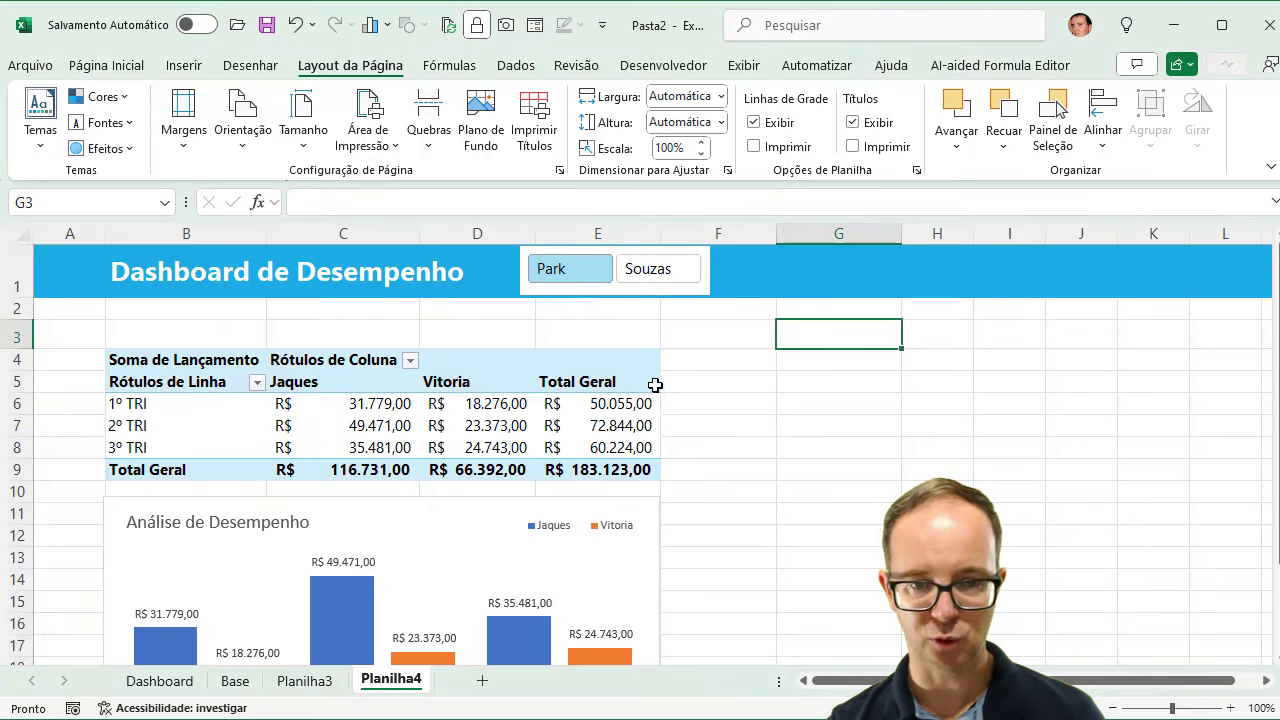
scroll(655, 385, down, 2)
Pick Souzas in the Unidade slicer so the pivot table and chart show Ana and Pedro
scroll(655, 385, down, 1)
scroll(655, 385, down, 1)
click(660, 406)
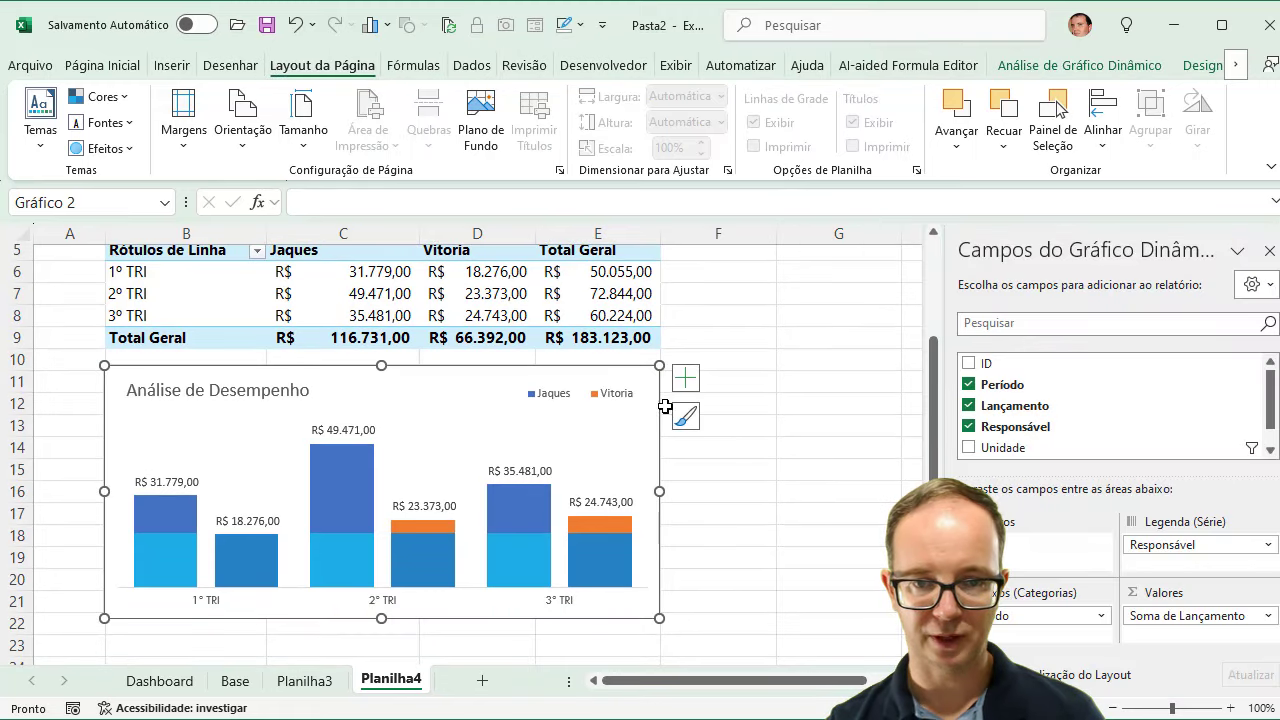
click(872, 355)
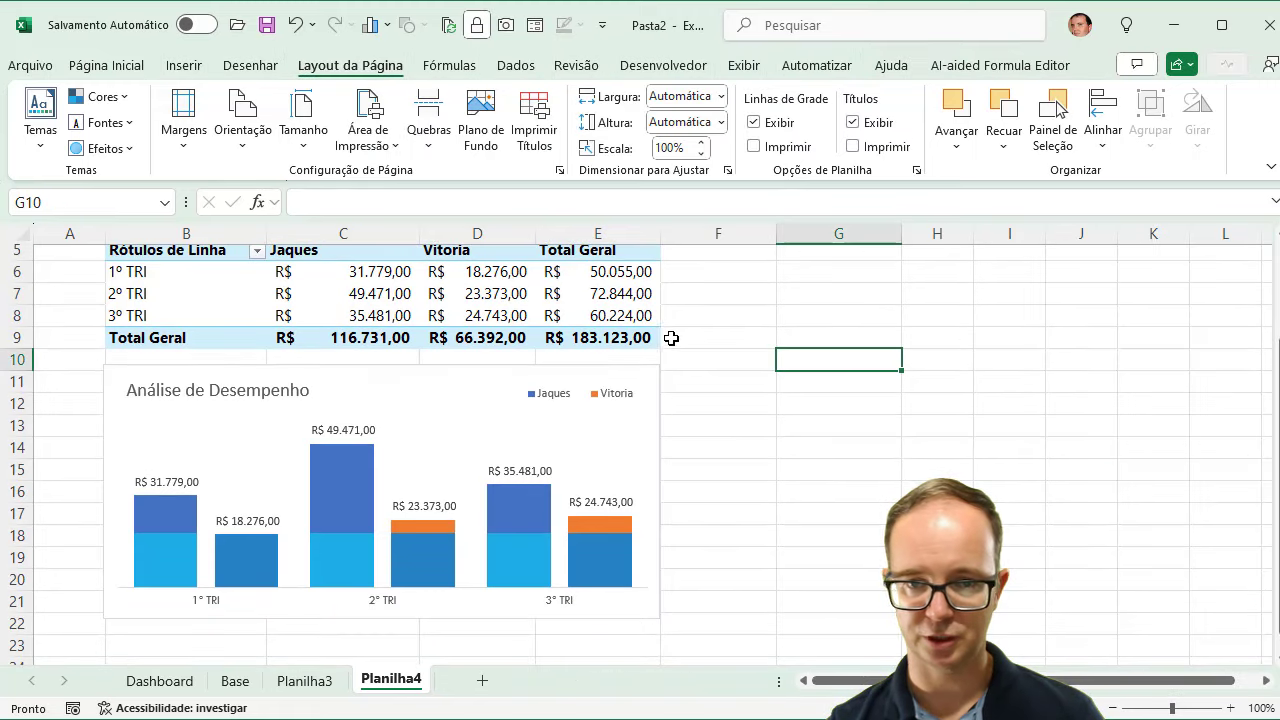
scroll(671, 338, up, 2)
click(657, 269)
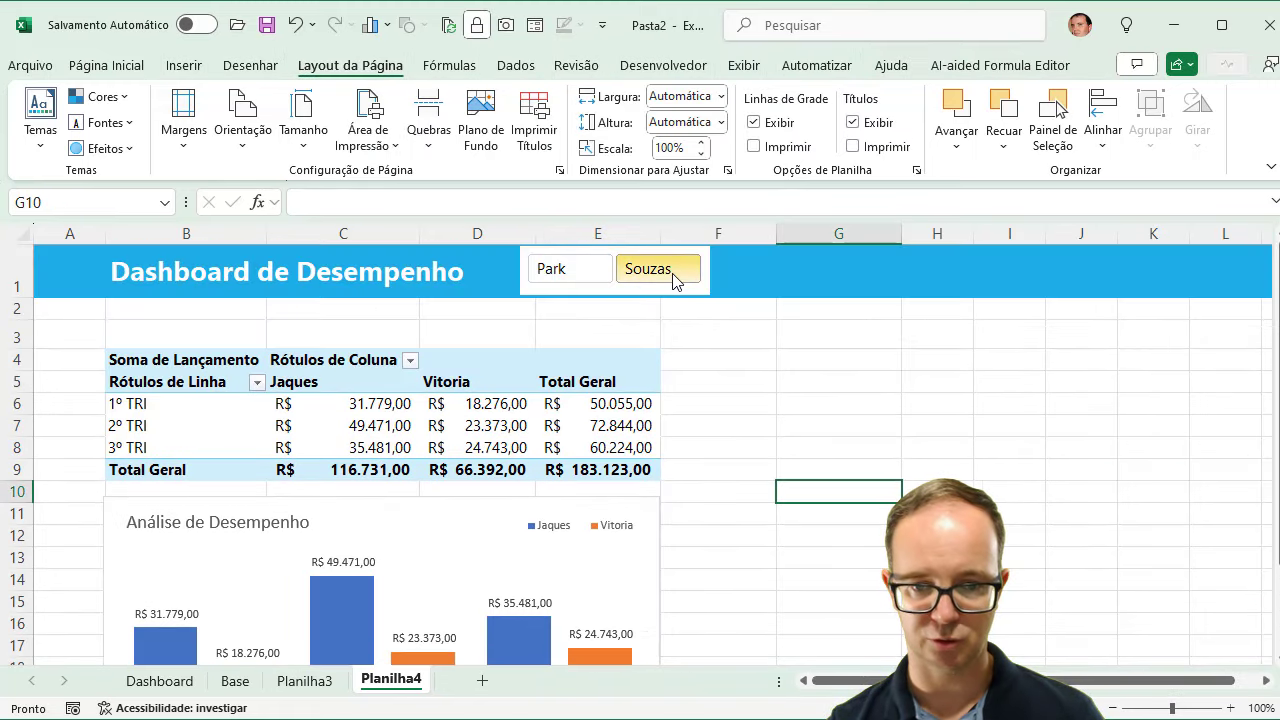
click(778, 421)
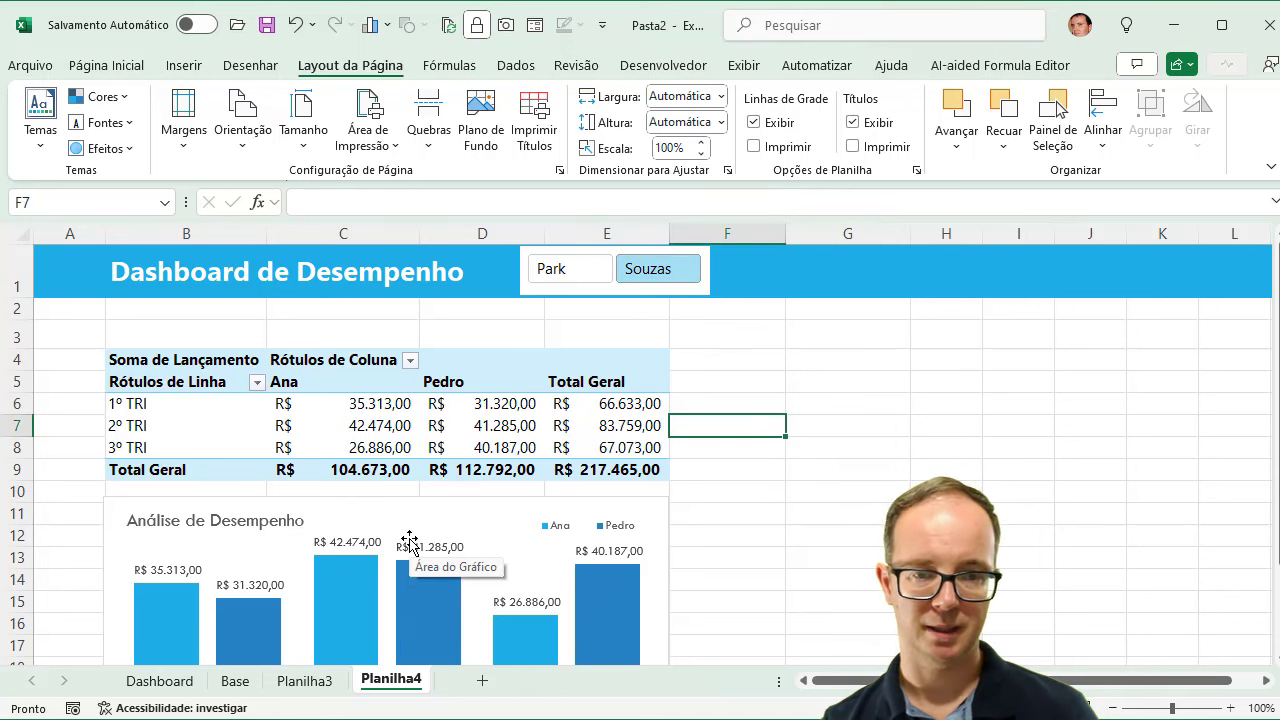
Nudge the performance chart's plot area slightly lower
click(428, 543)
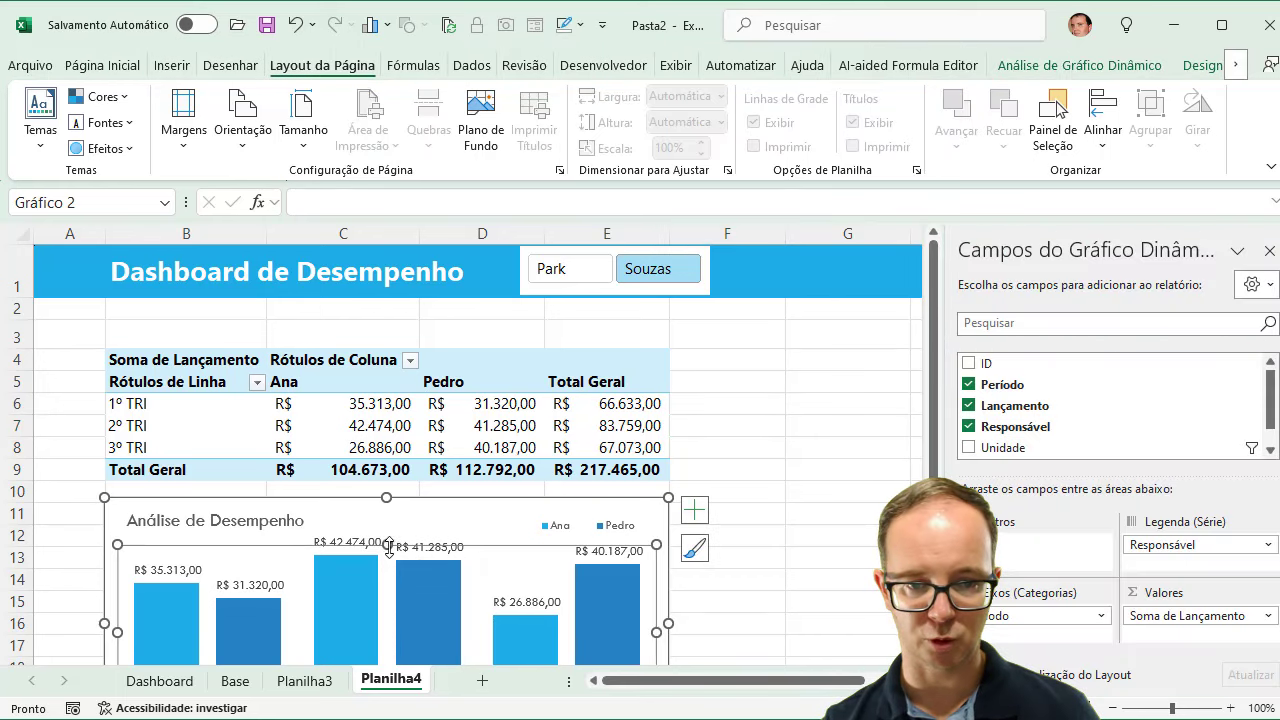
drag(389, 548, 394, 565)
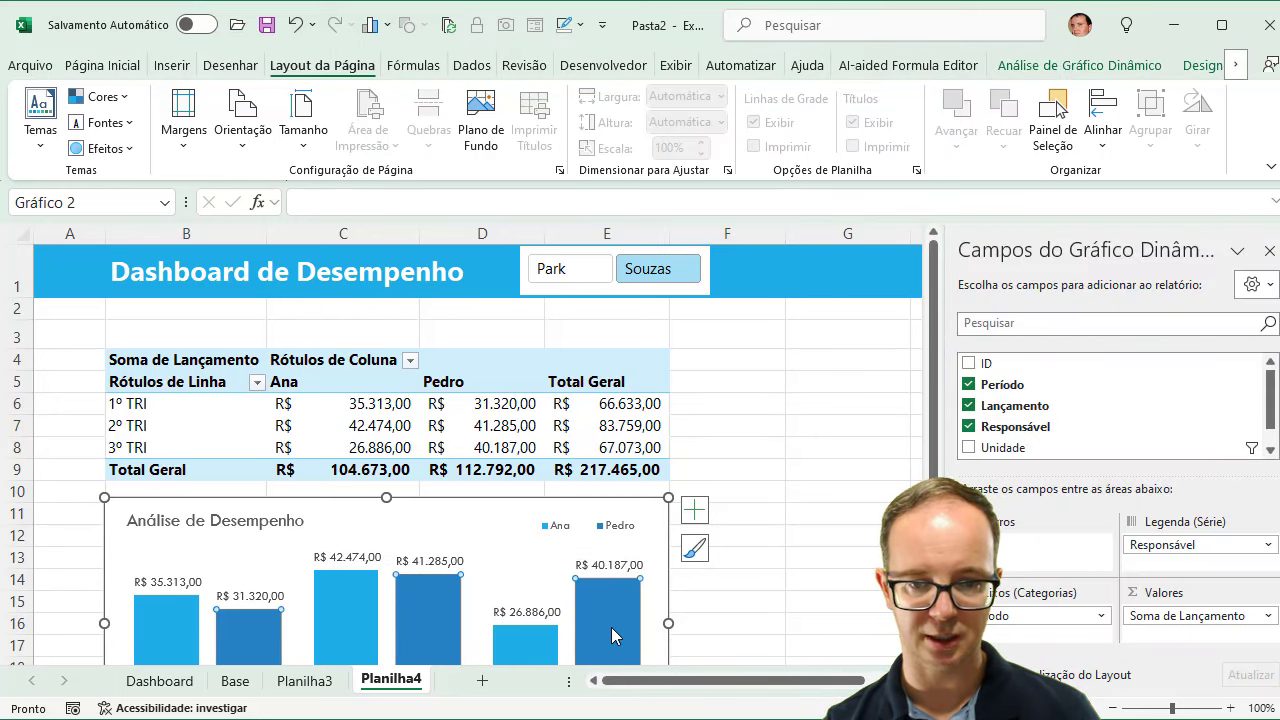
click(611, 627)
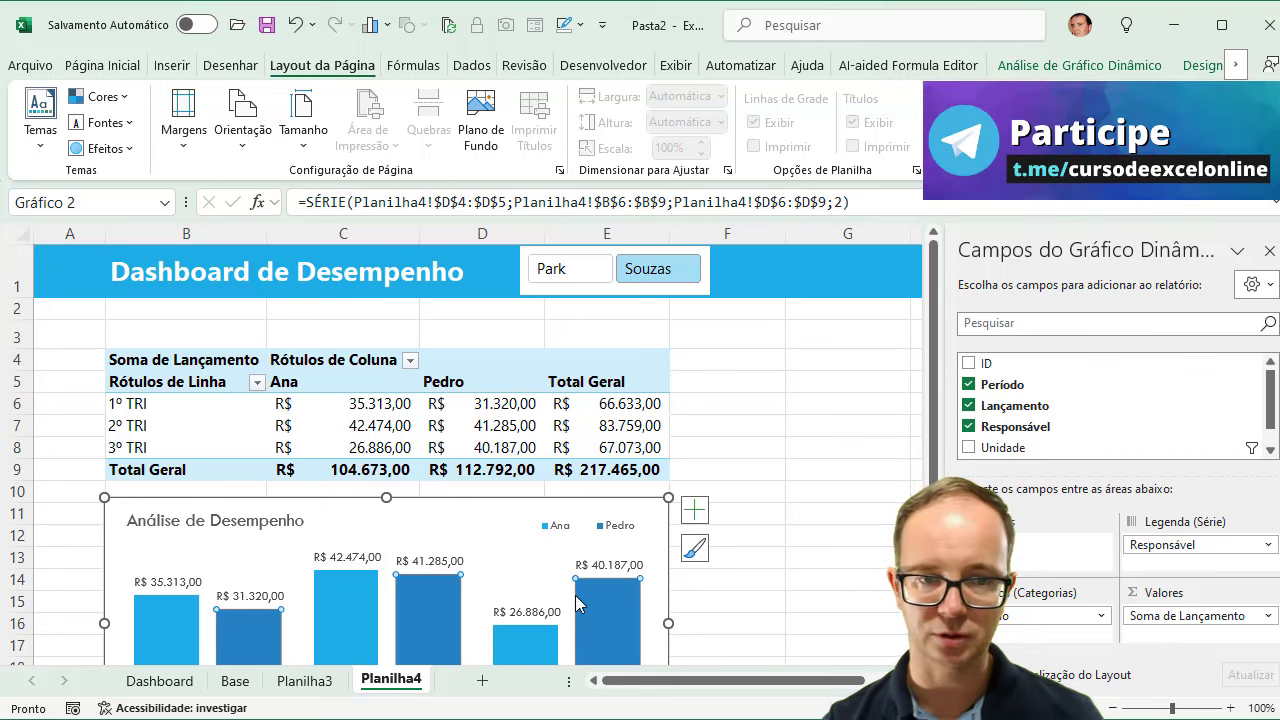
click(40, 115)
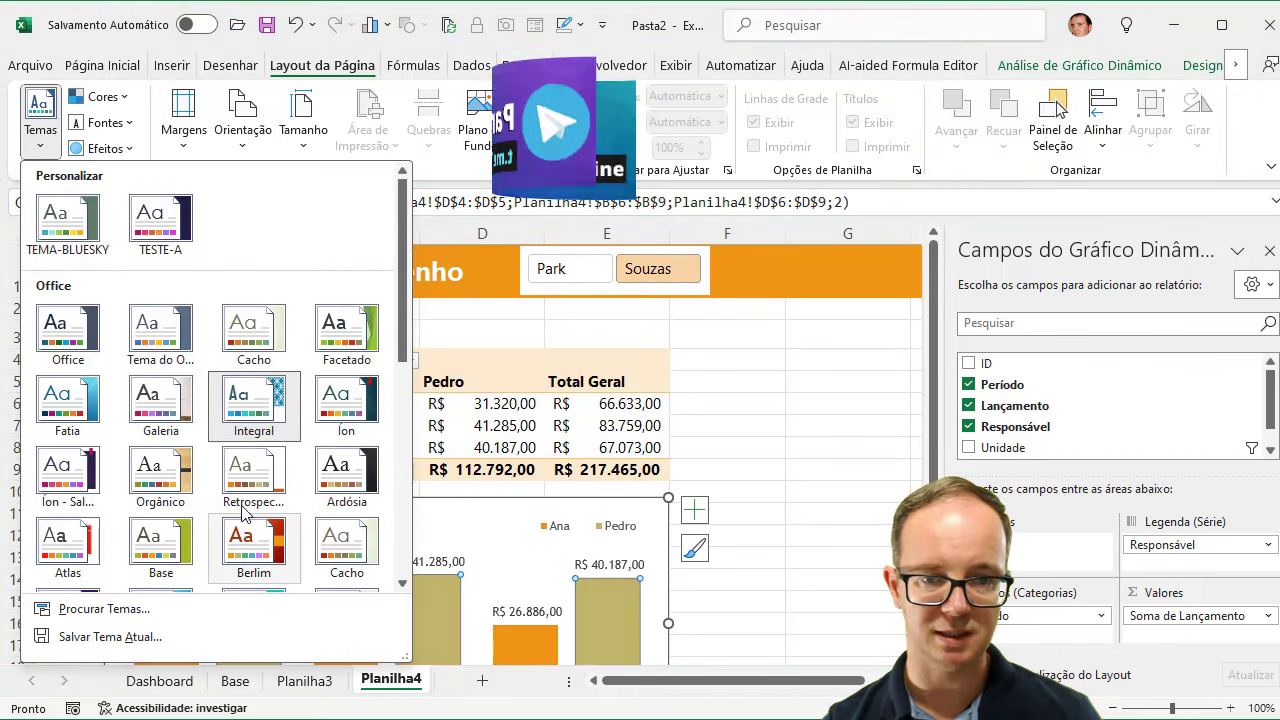
Apply the Selo theme, giving a gold banner, peach pivot table and gold-and-grey columns
scroll(240, 530, down, 10)
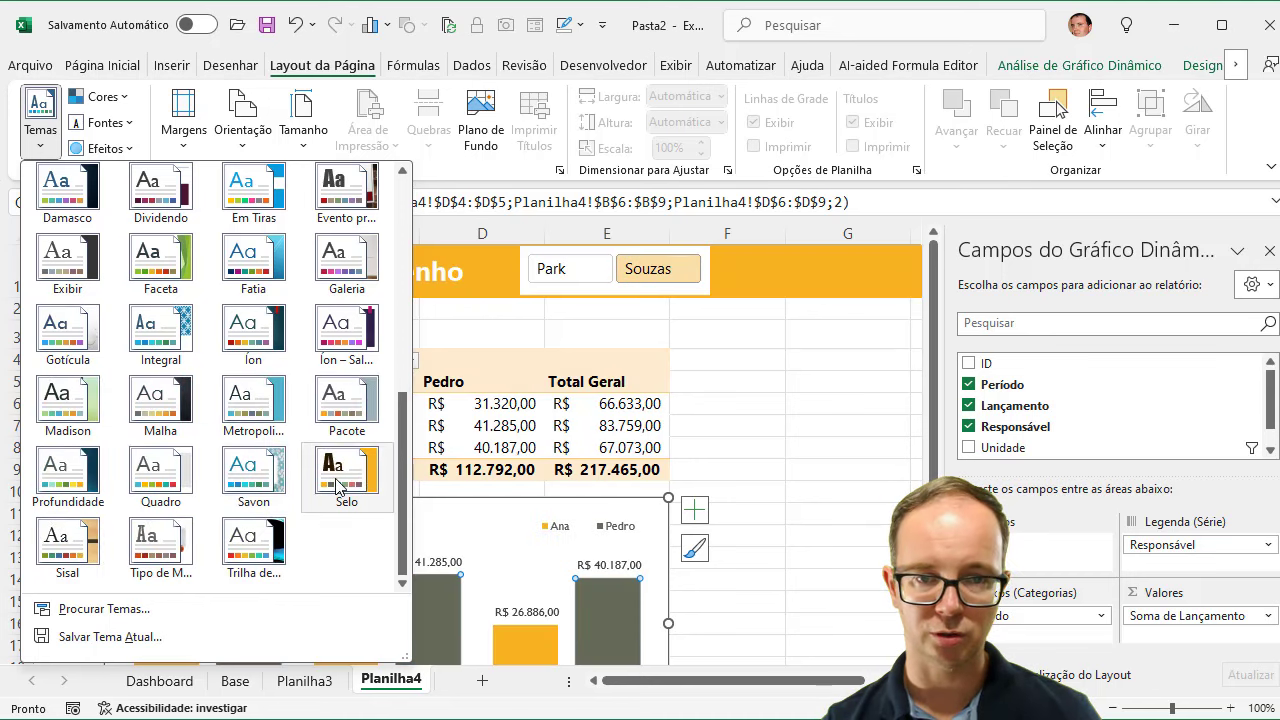
click(338, 487)
click(946, 420)
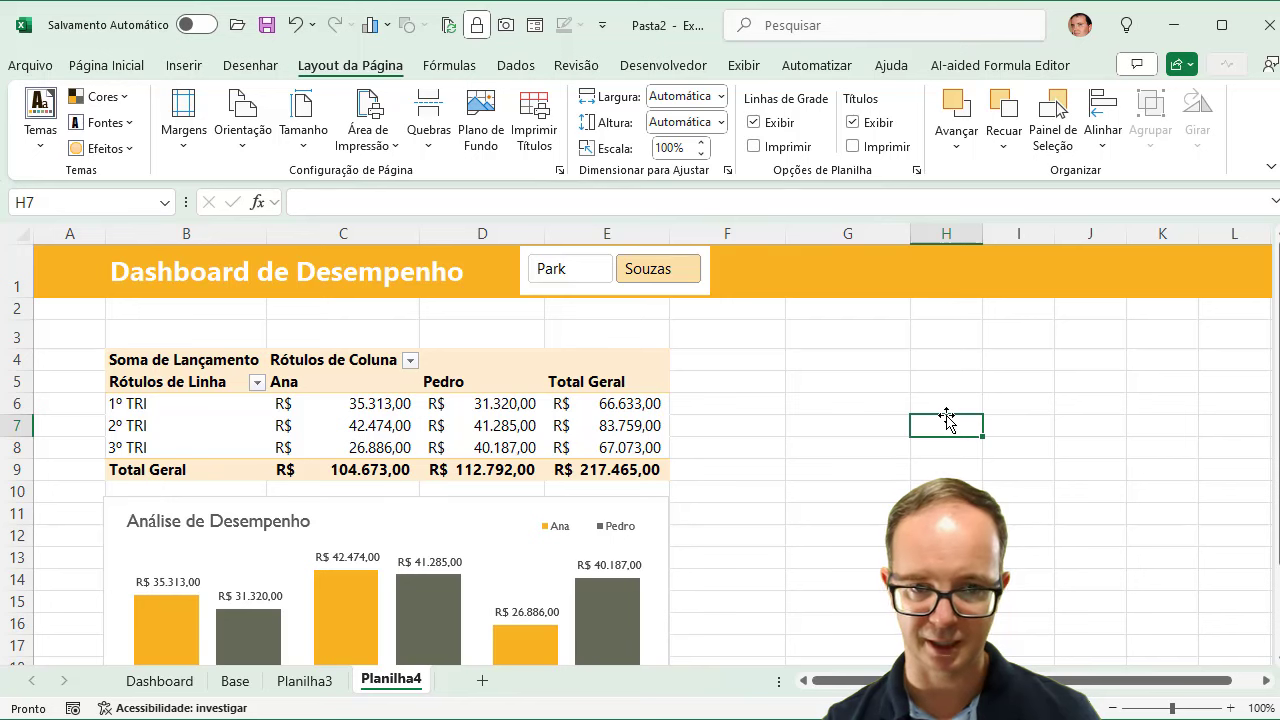
click(194, 382)
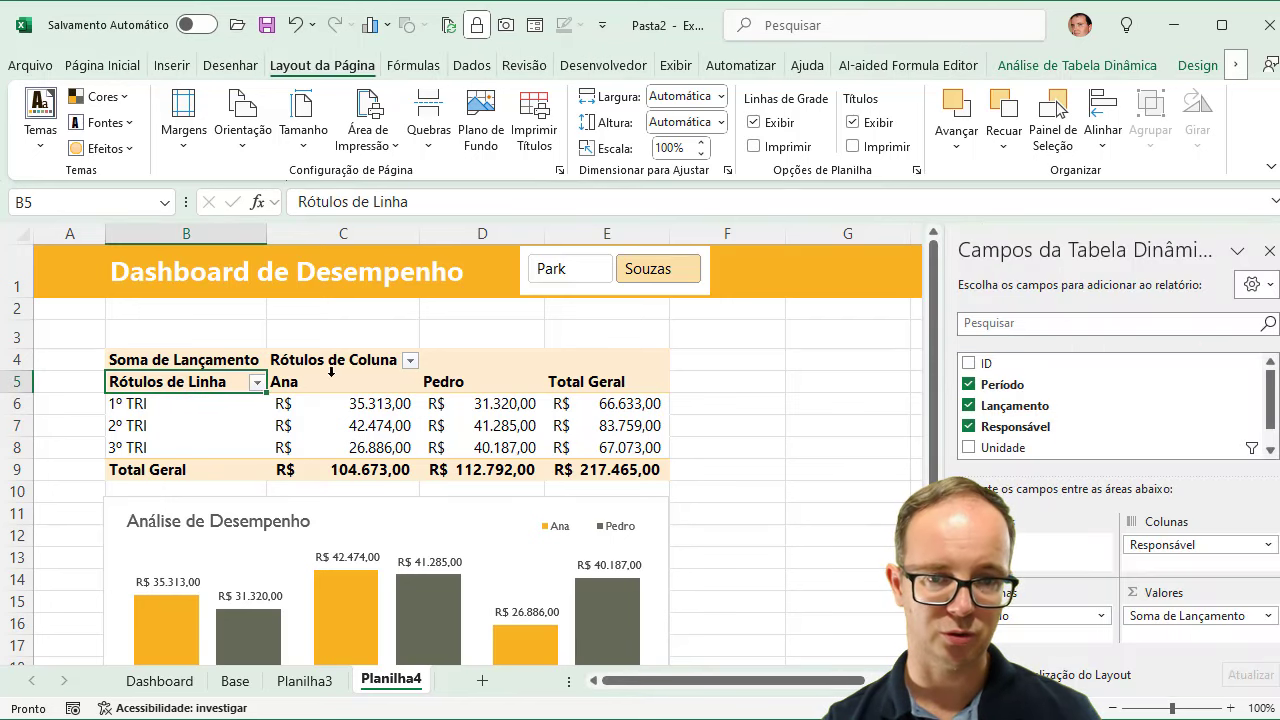
click(1212, 66)
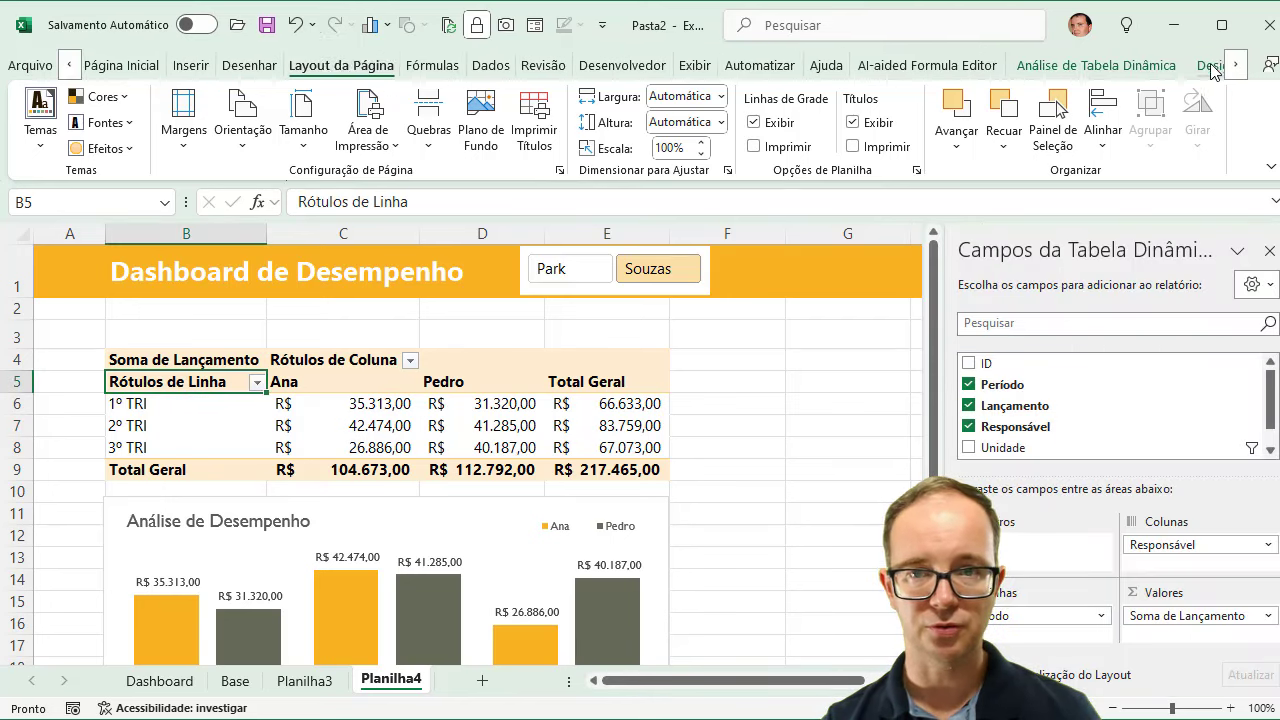
Apply a medium orange PivotTable style with gold-filled header rows and a bordered Total Geral
click(1054, 143)
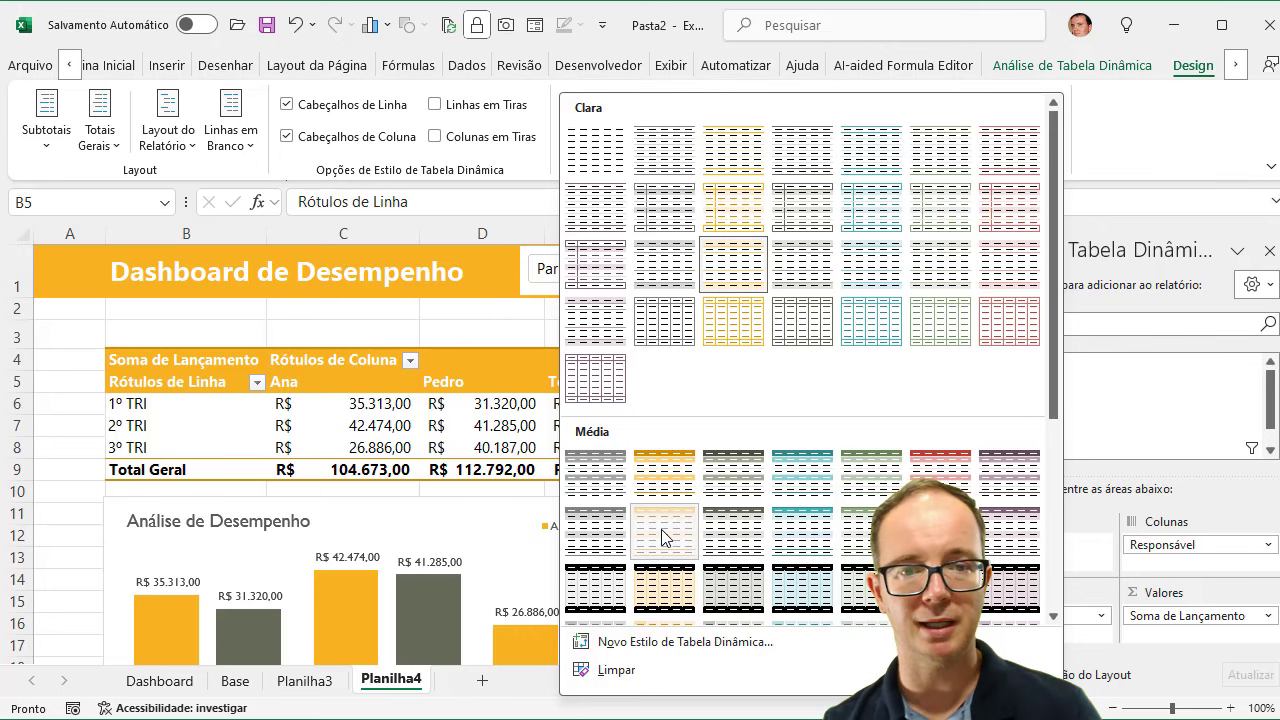
click(661, 529)
click(752, 466)
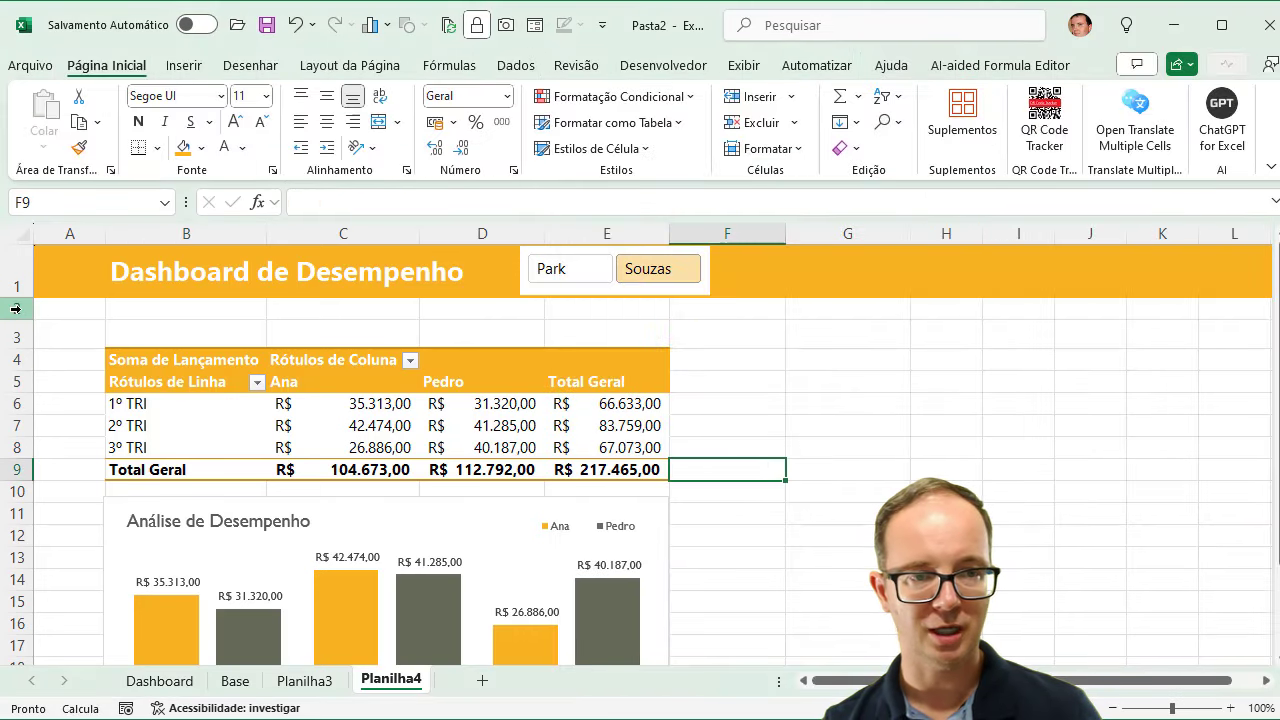
Delete the empty row 2 so the pivot table starts at row 3
click(16, 309)
right_click(17, 310)
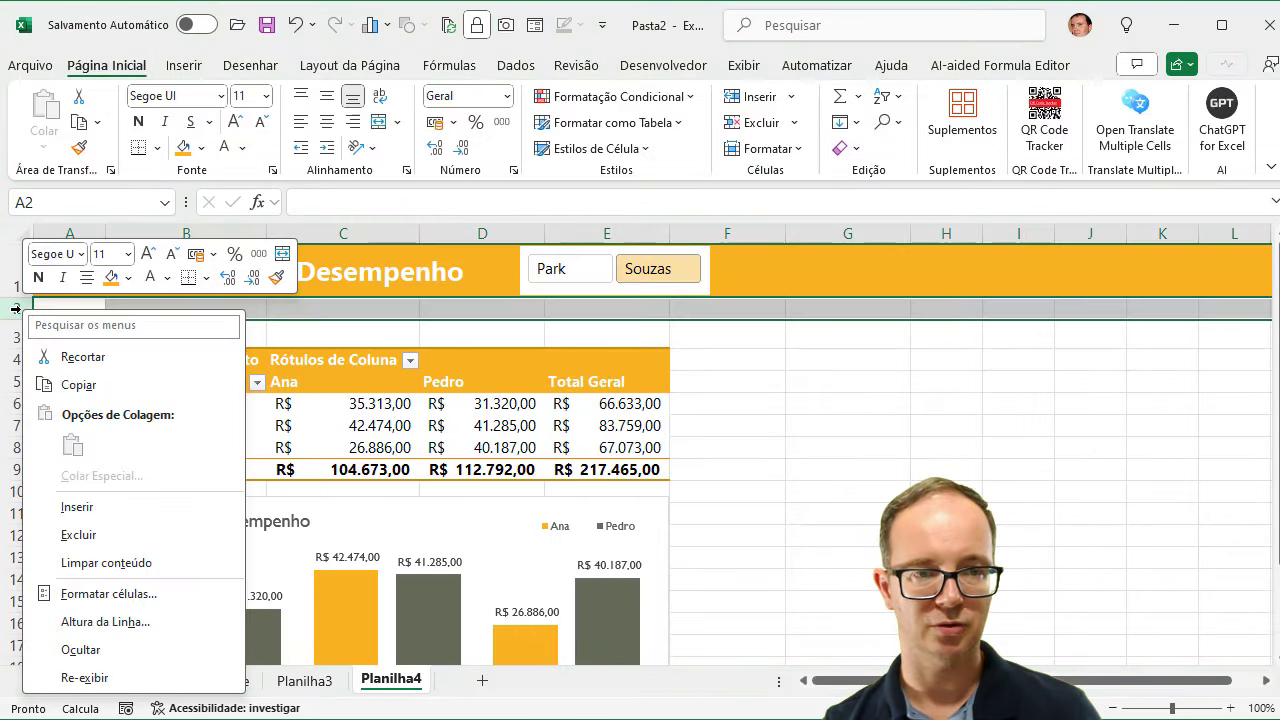
click(87, 538)
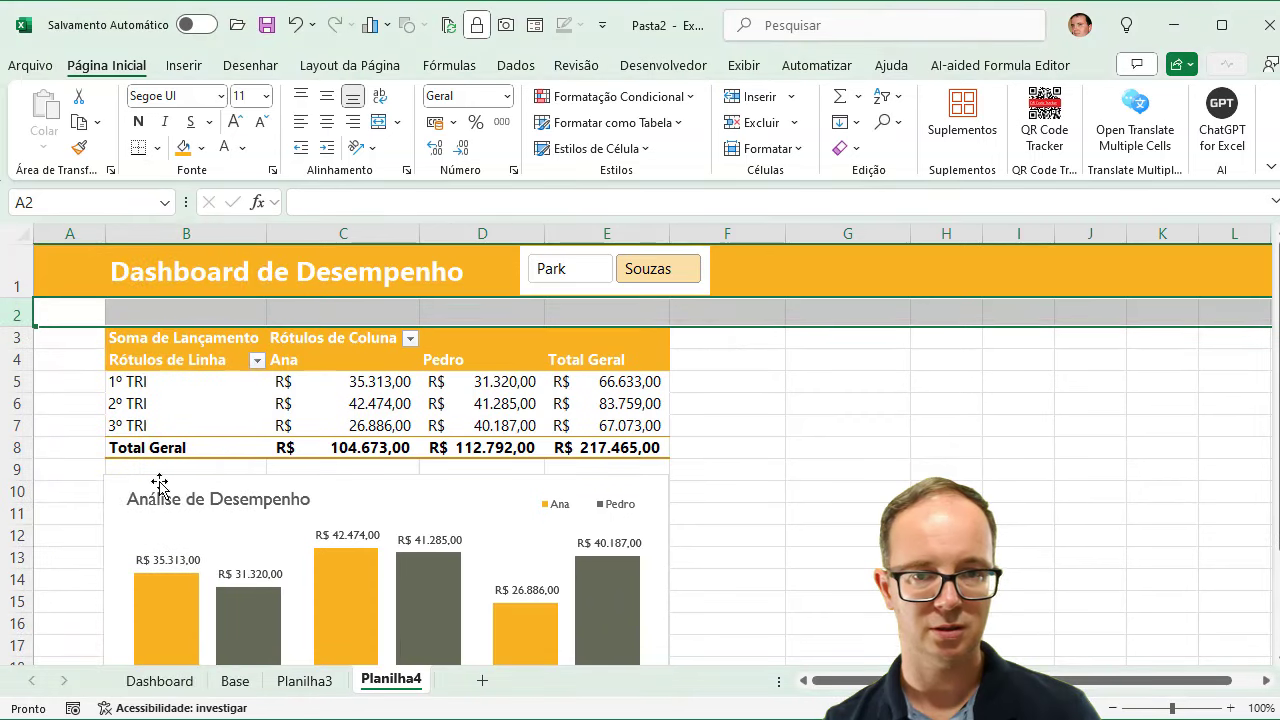
Give the Unidade slicer the first dark orange slicer style
click(676, 292)
click(1060, 65)
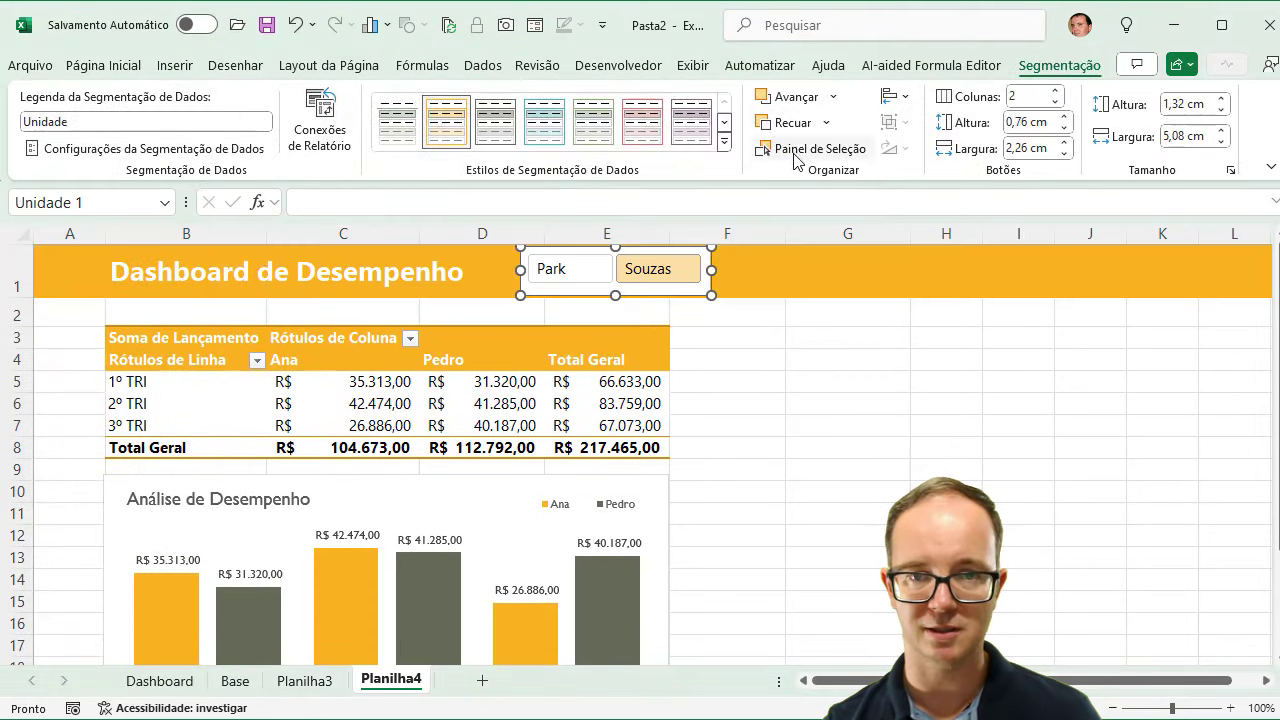
click(725, 141)
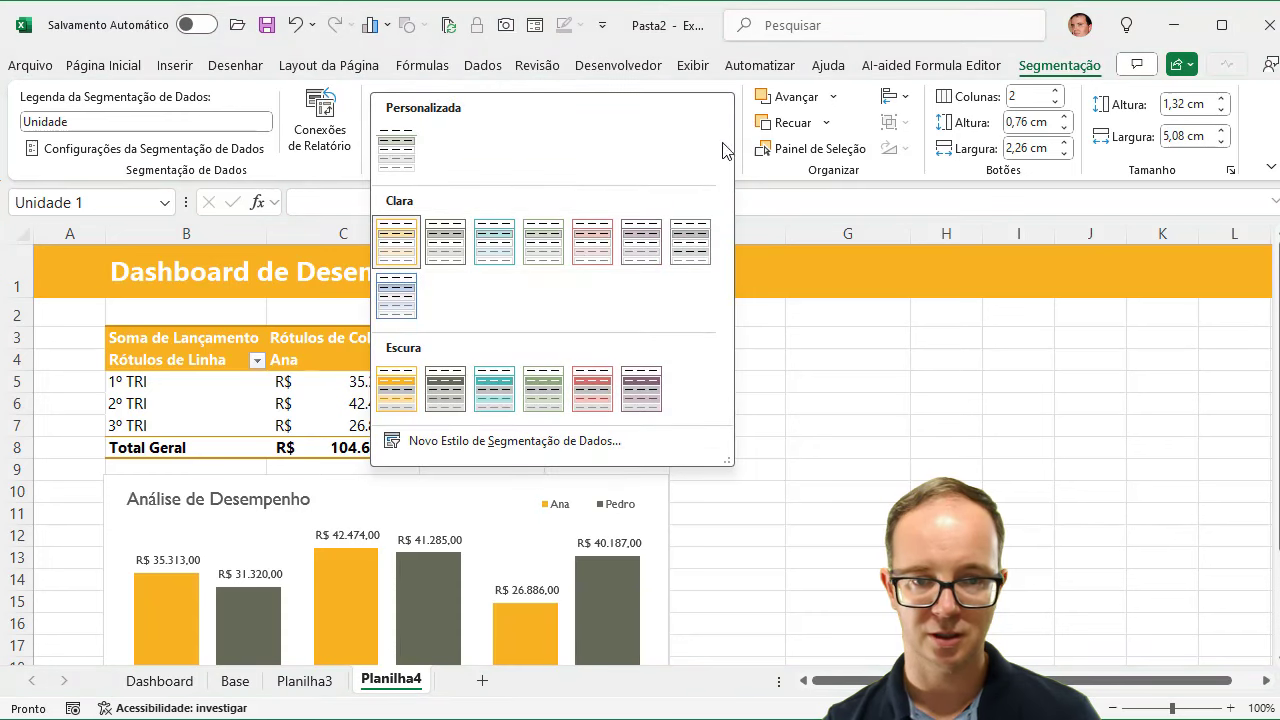
click(397, 410)
click(814, 357)
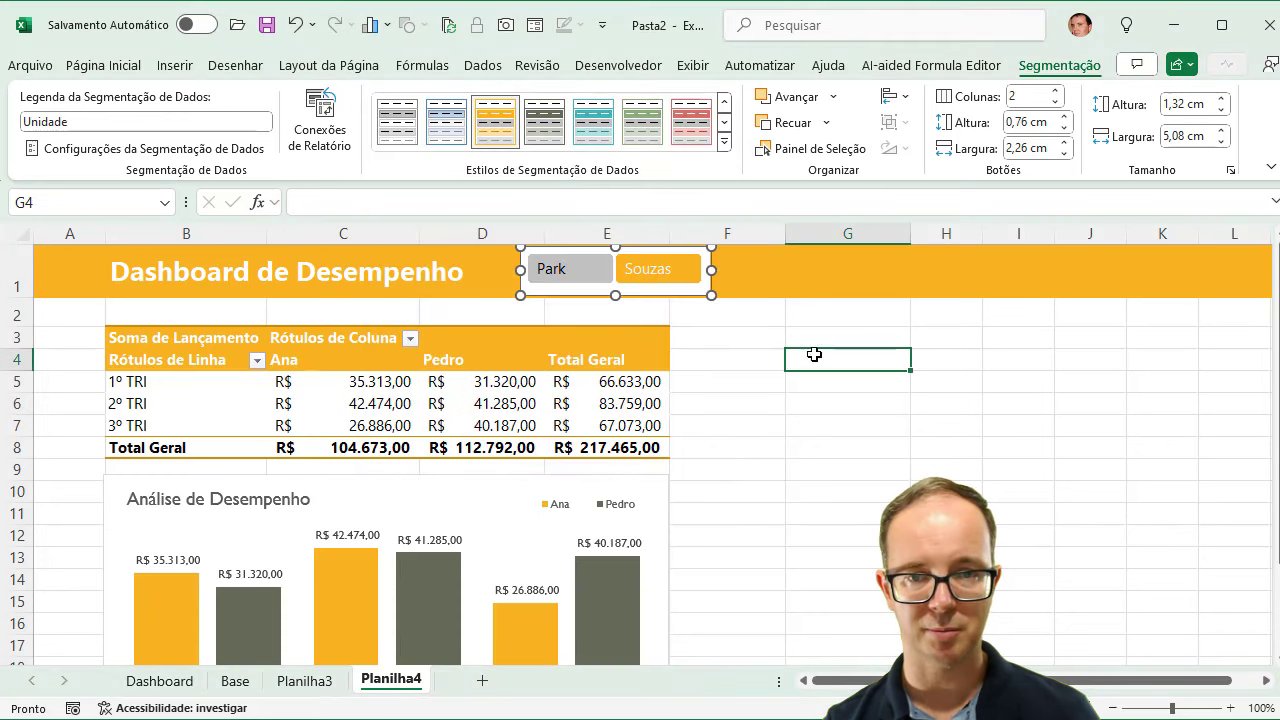
click(666, 288)
click(816, 359)
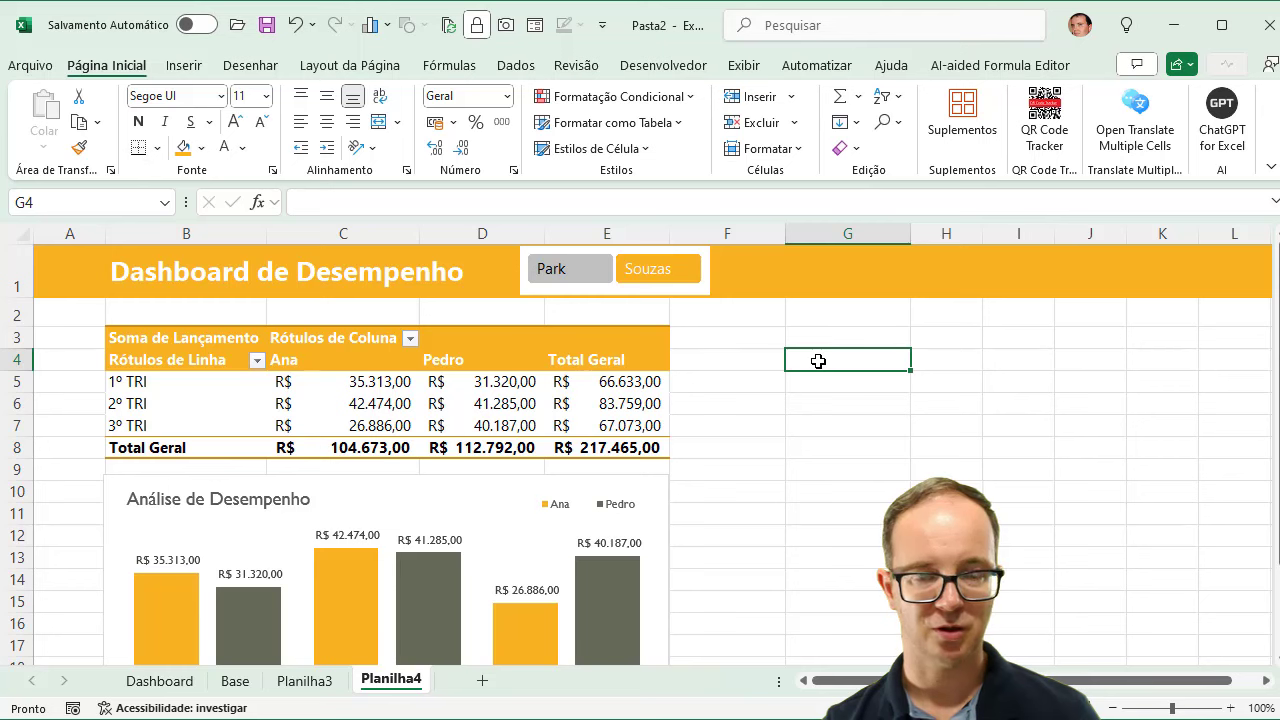
click(743, 66)
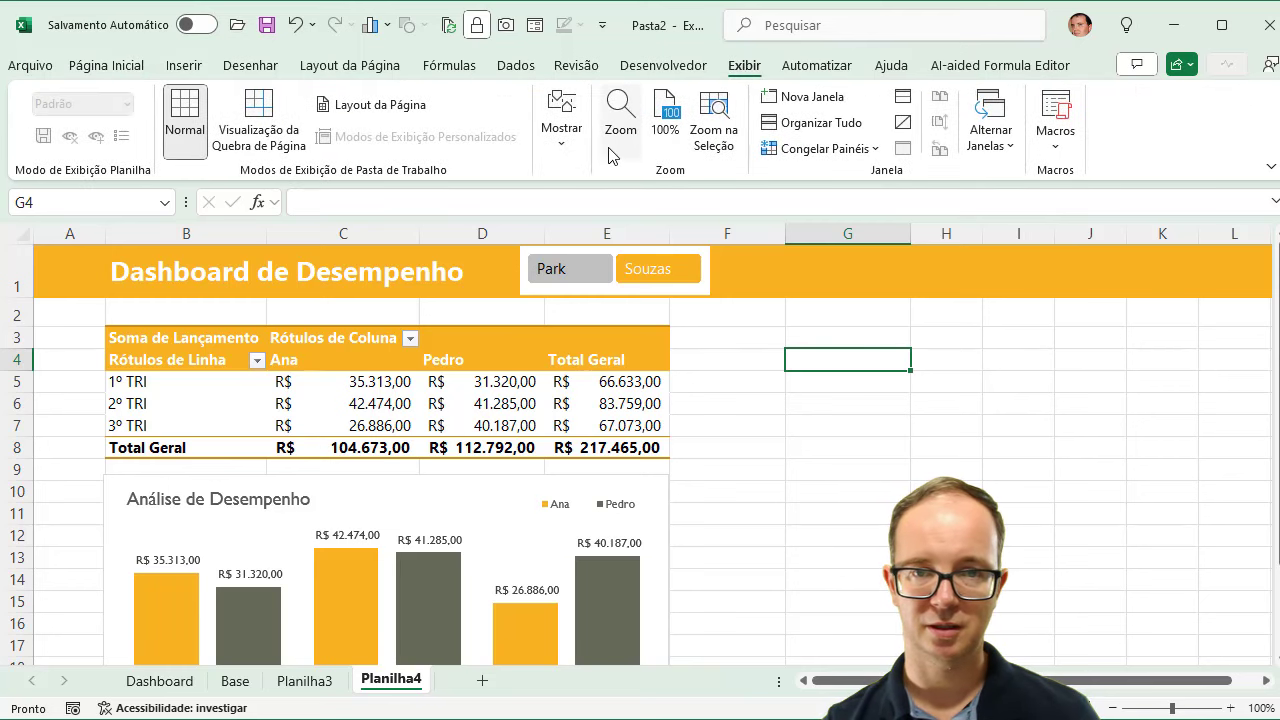
Hide the sheet's gridlines
click(562, 135)
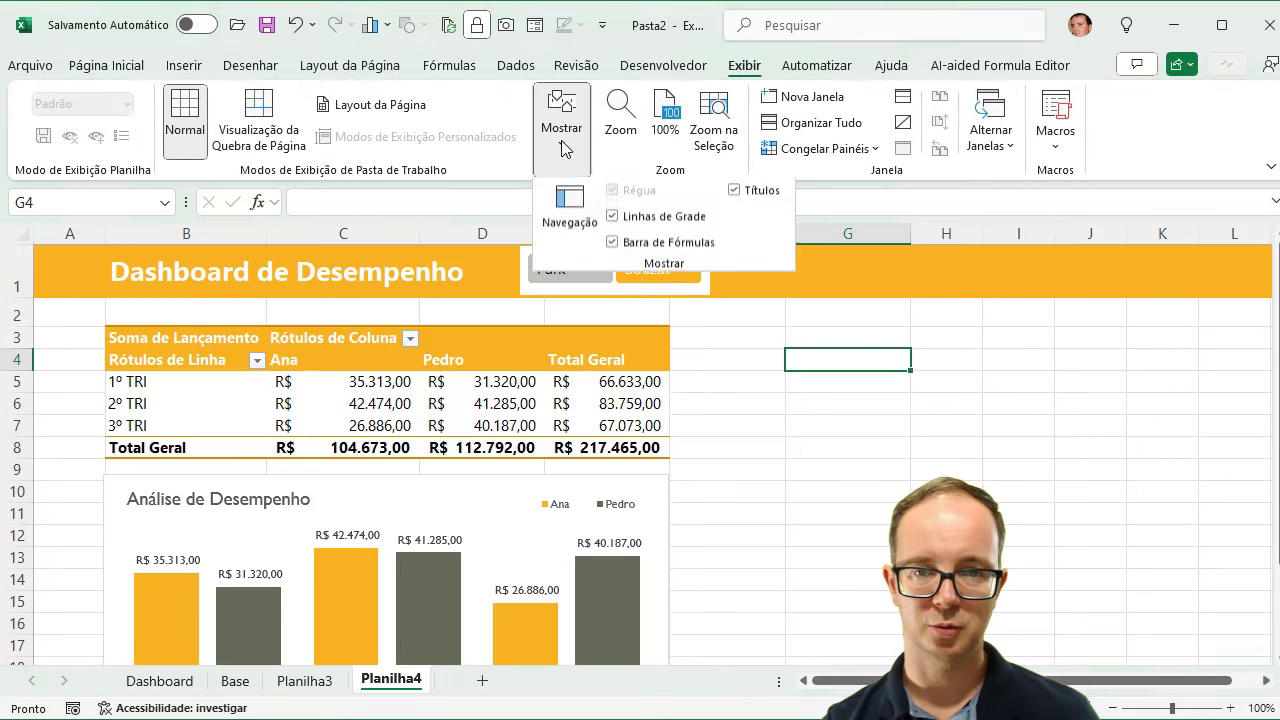
click(613, 219)
click(729, 387)
Make row 2 taller and move the Park/Souzas slicer down into it
click(729, 380)
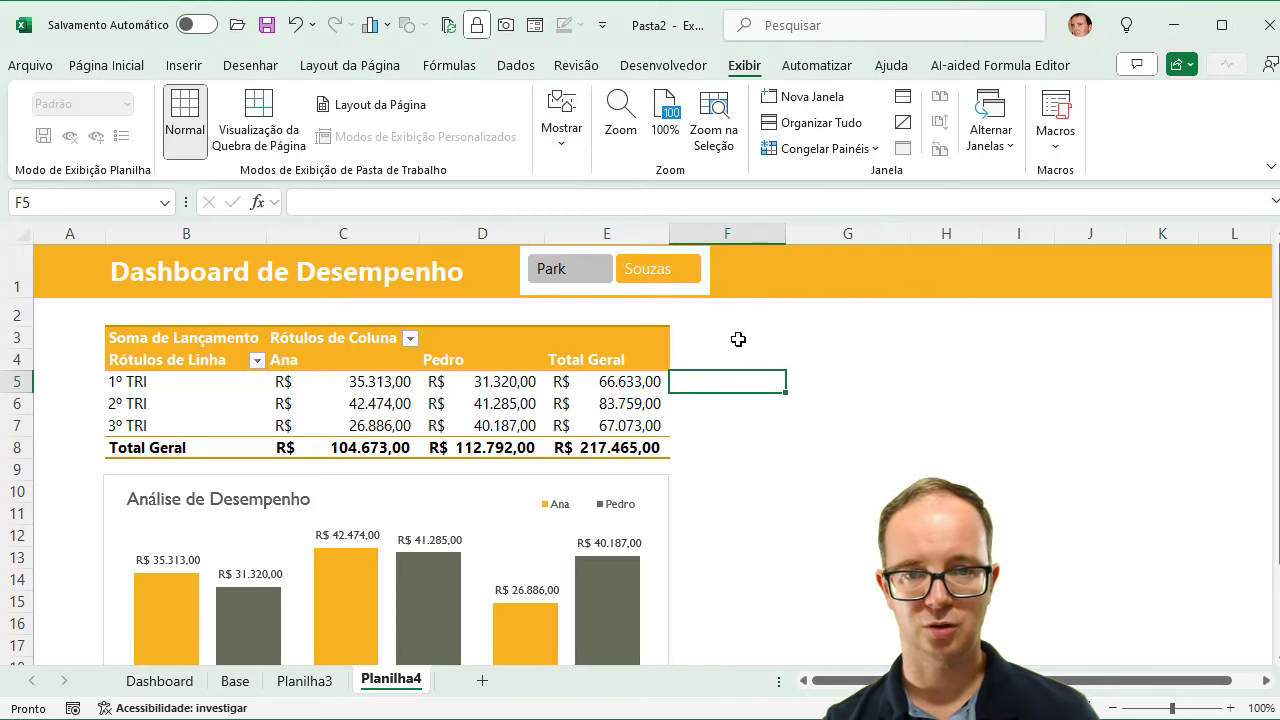
drag(20, 325, 20, 355)
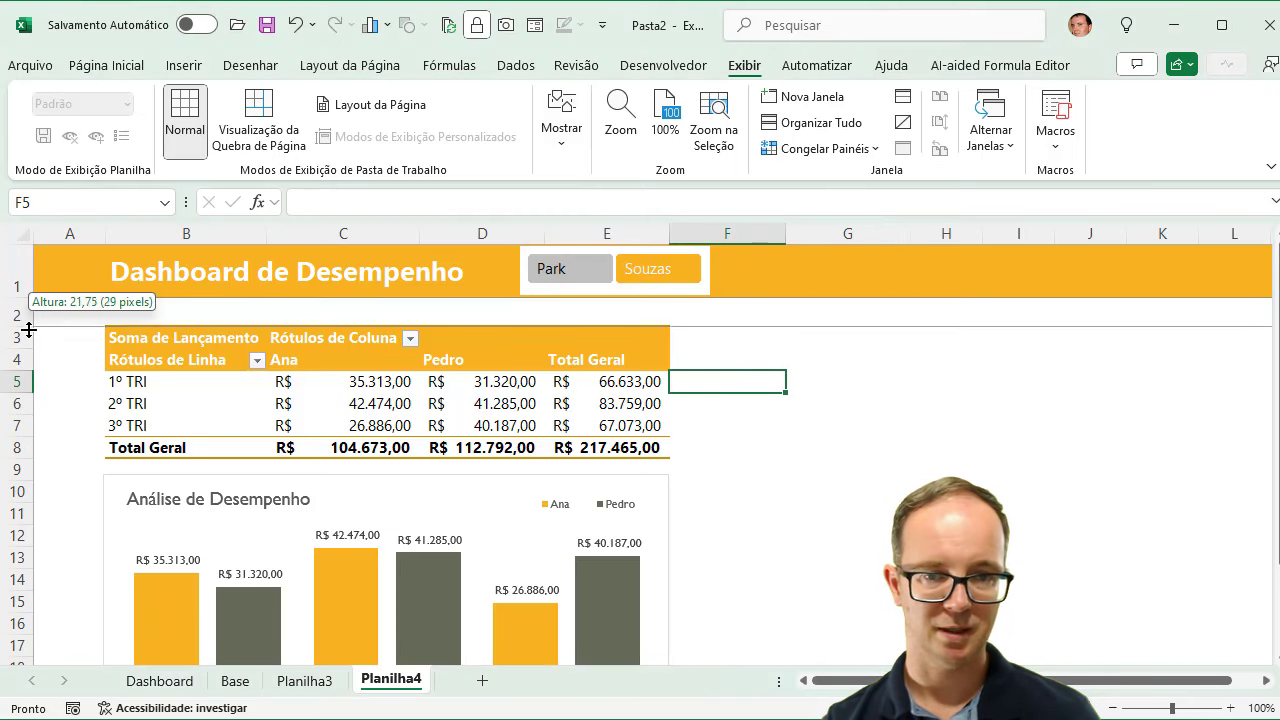
drag(591, 289, 551, 344)
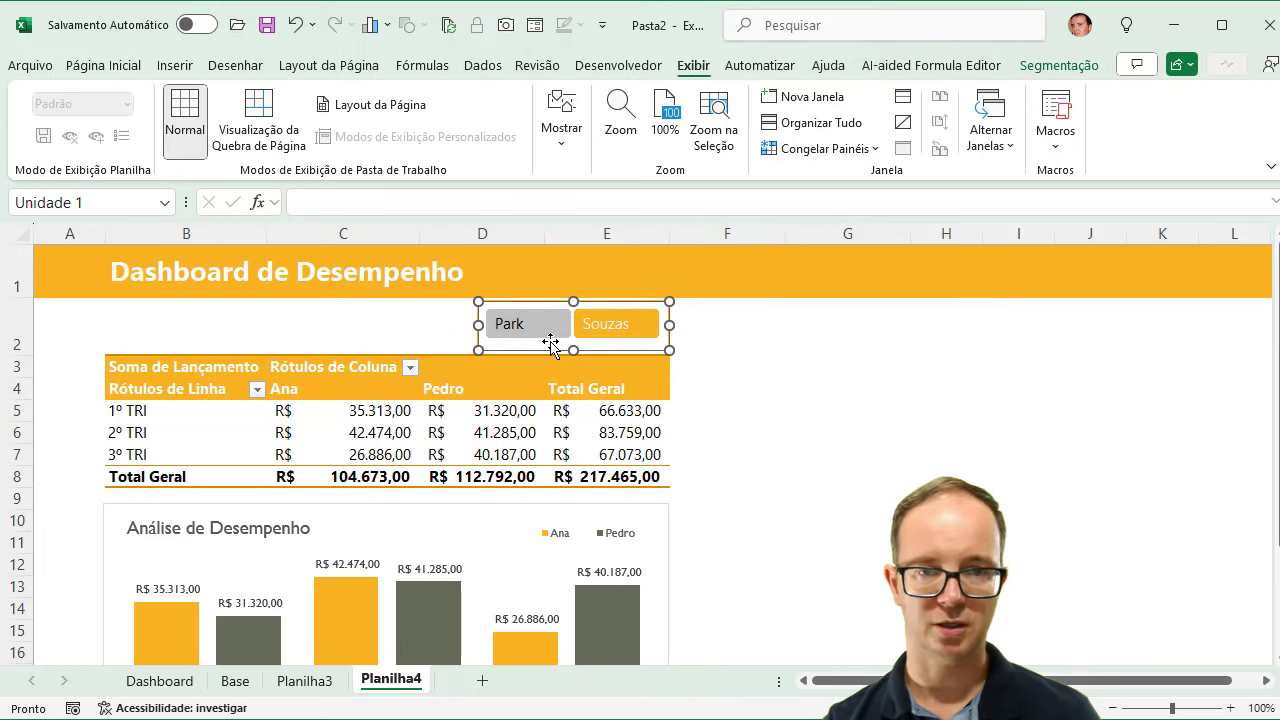
Duplicate the orange slicer style with no borders and apply it to the unit slicer
click(1058, 65)
right_click(478, 121)
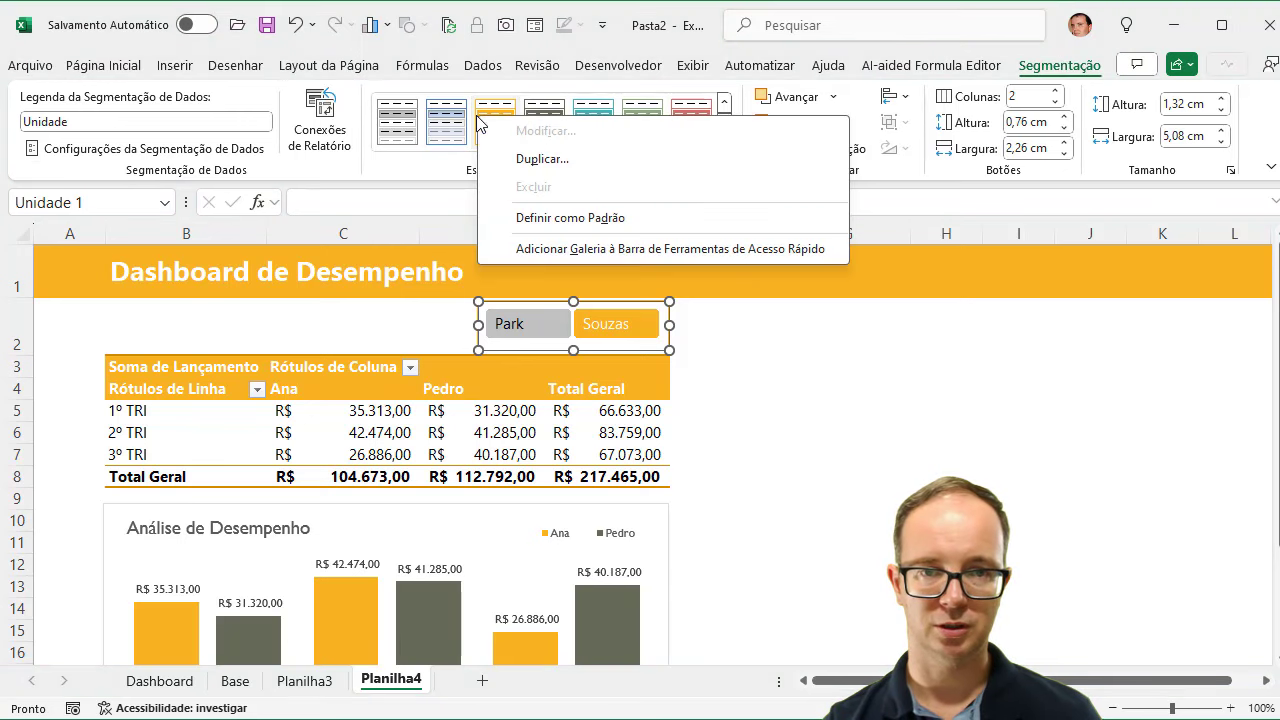
click(521, 160)
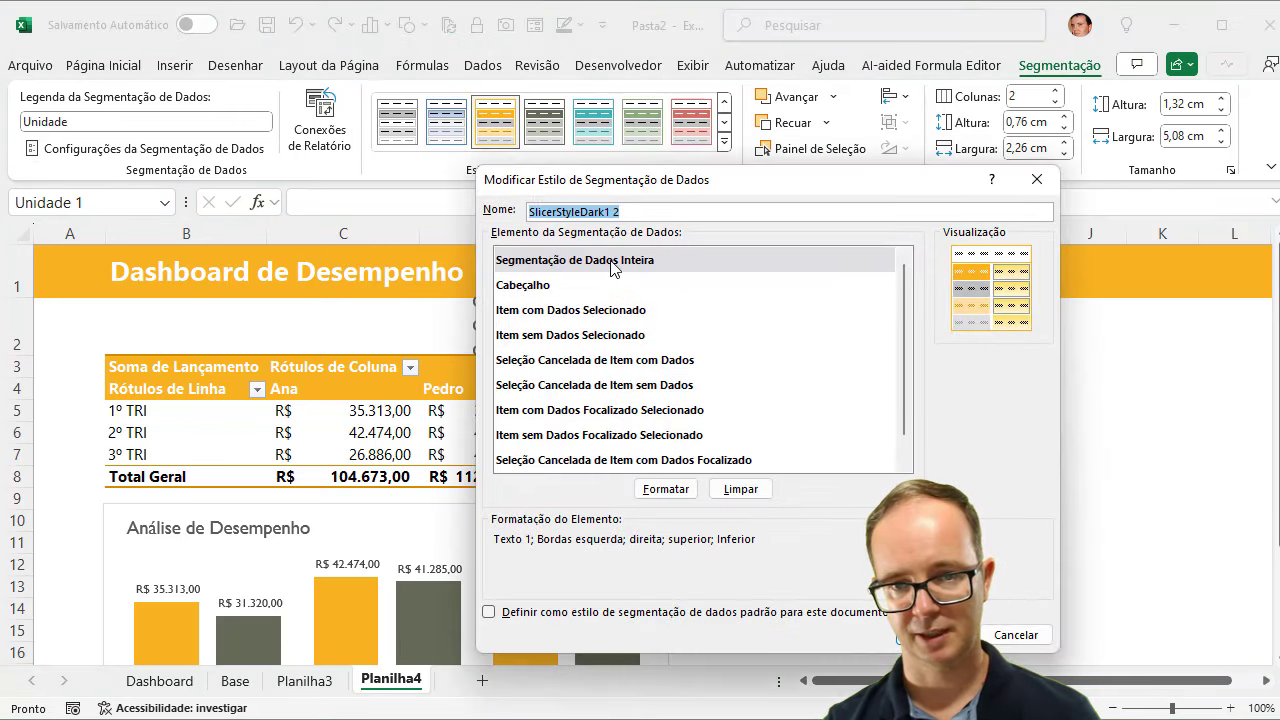
key(Tab)
click(666, 489)
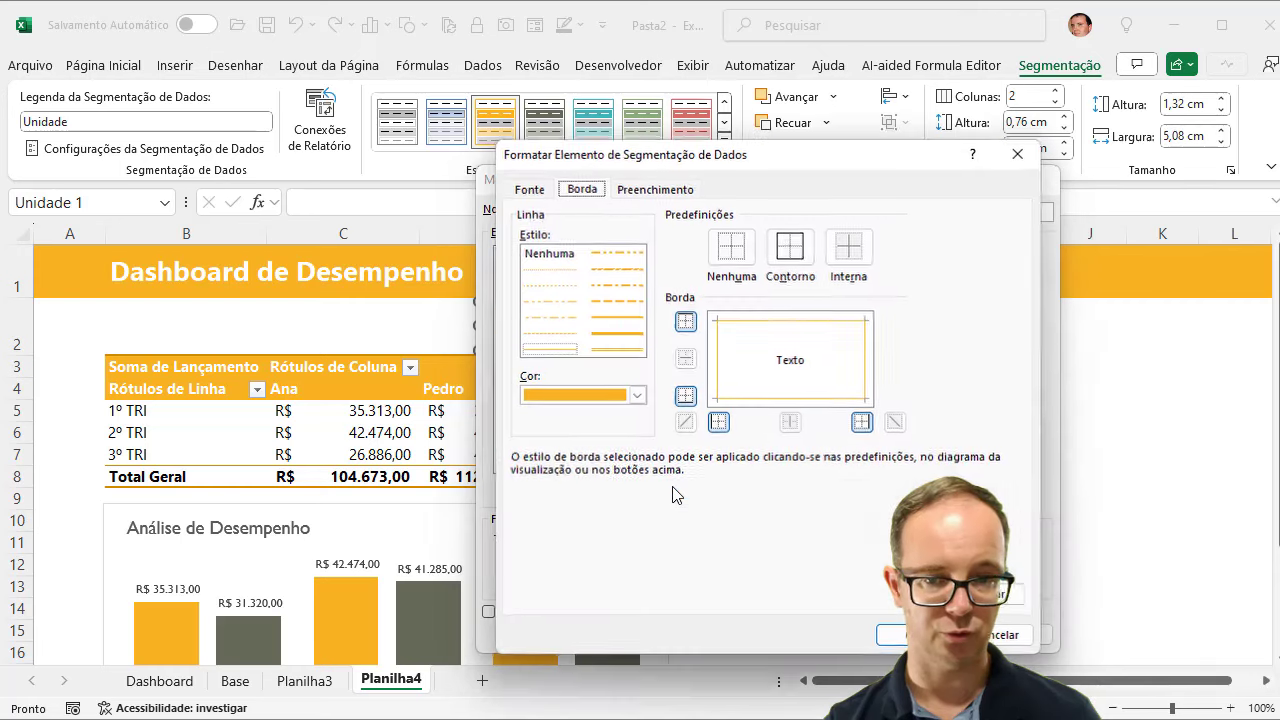
click(748, 262)
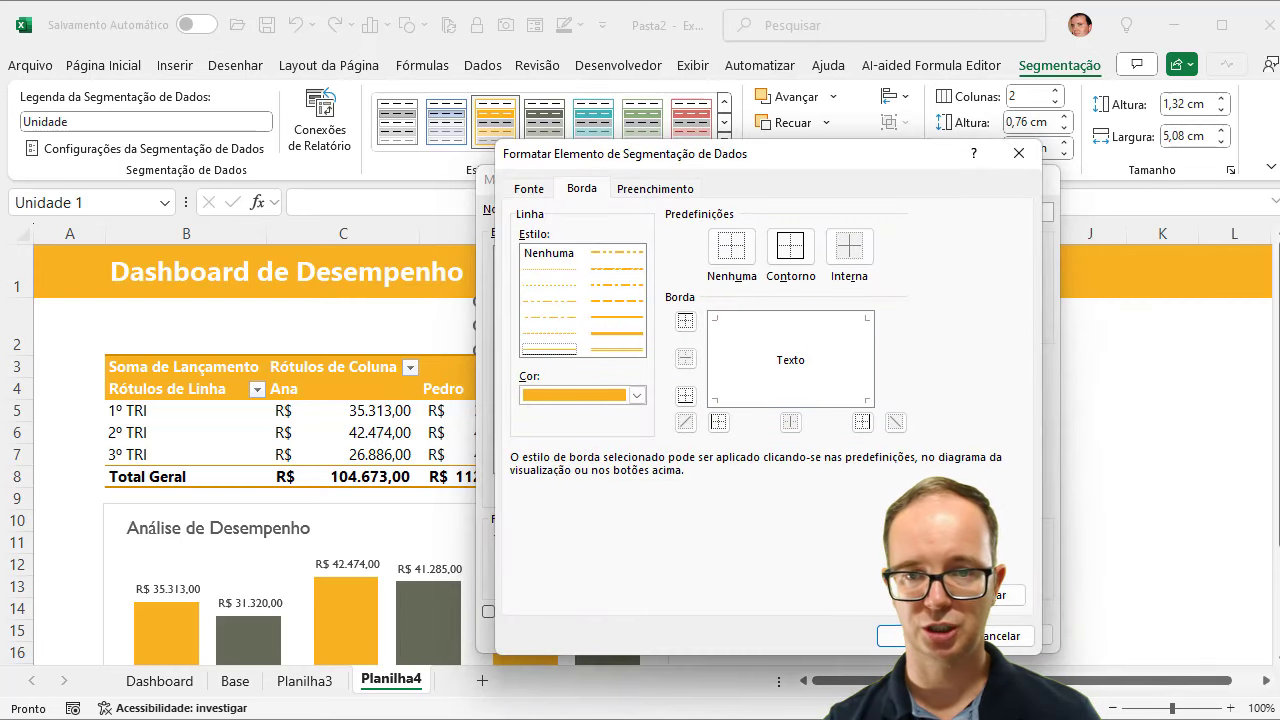
key(Return)
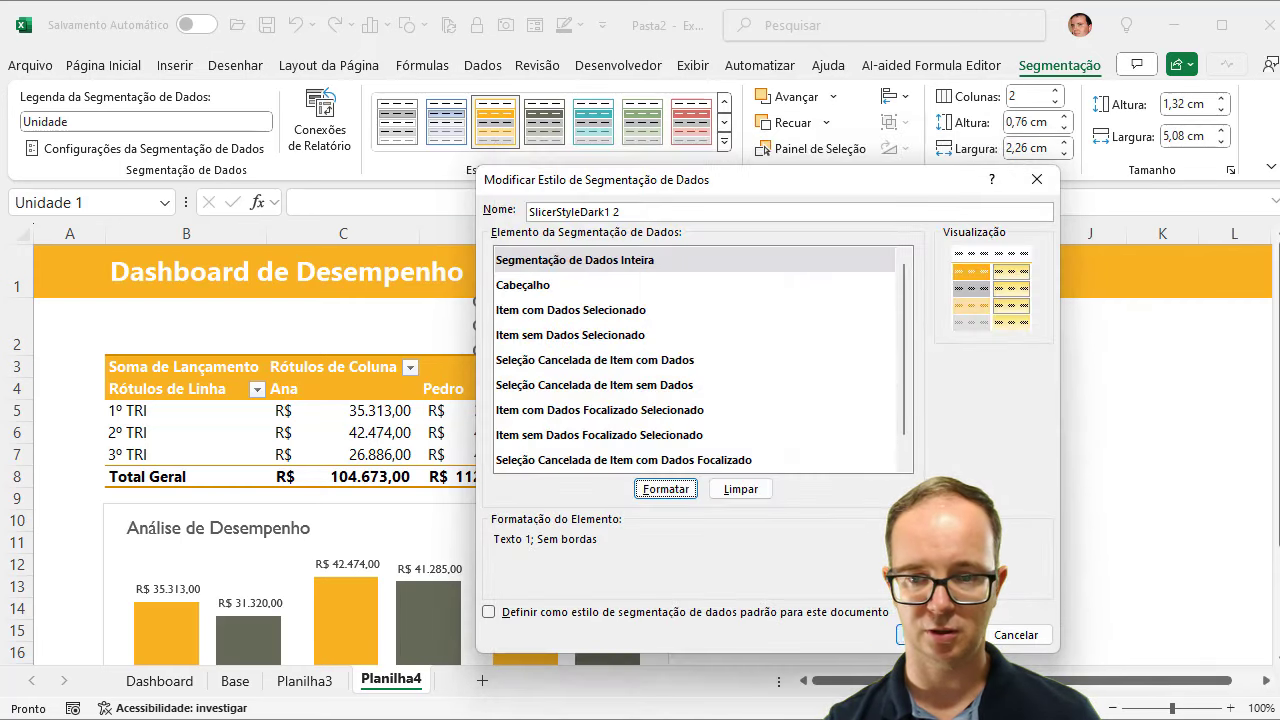
click(935, 635)
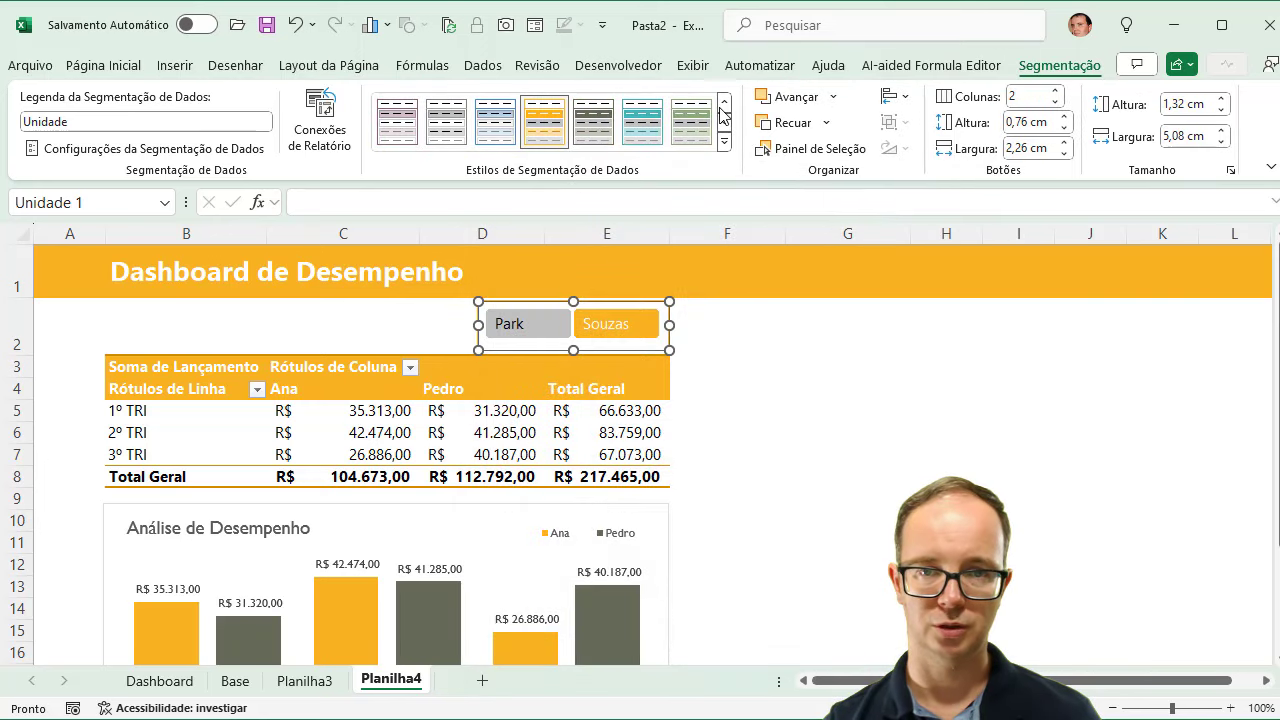
click(720, 108)
Shorten the unit slicer to a height of 1,24 cm
click(798, 414)
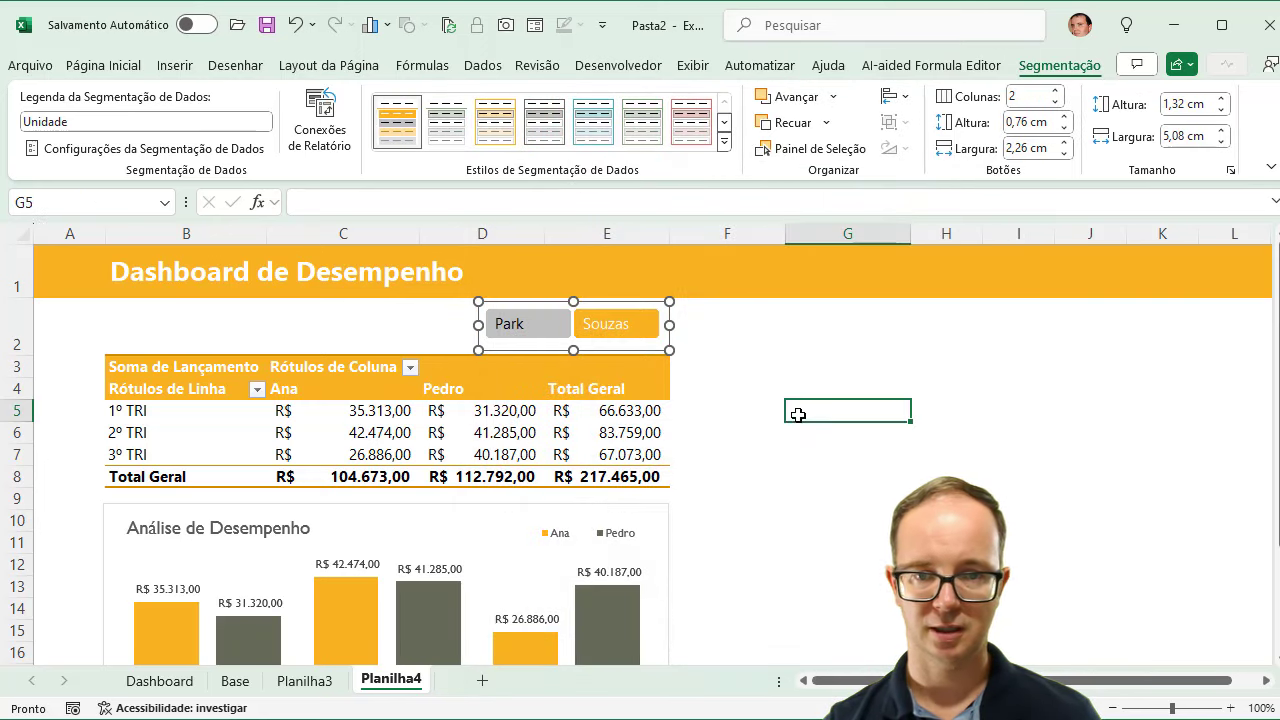
click(636, 345)
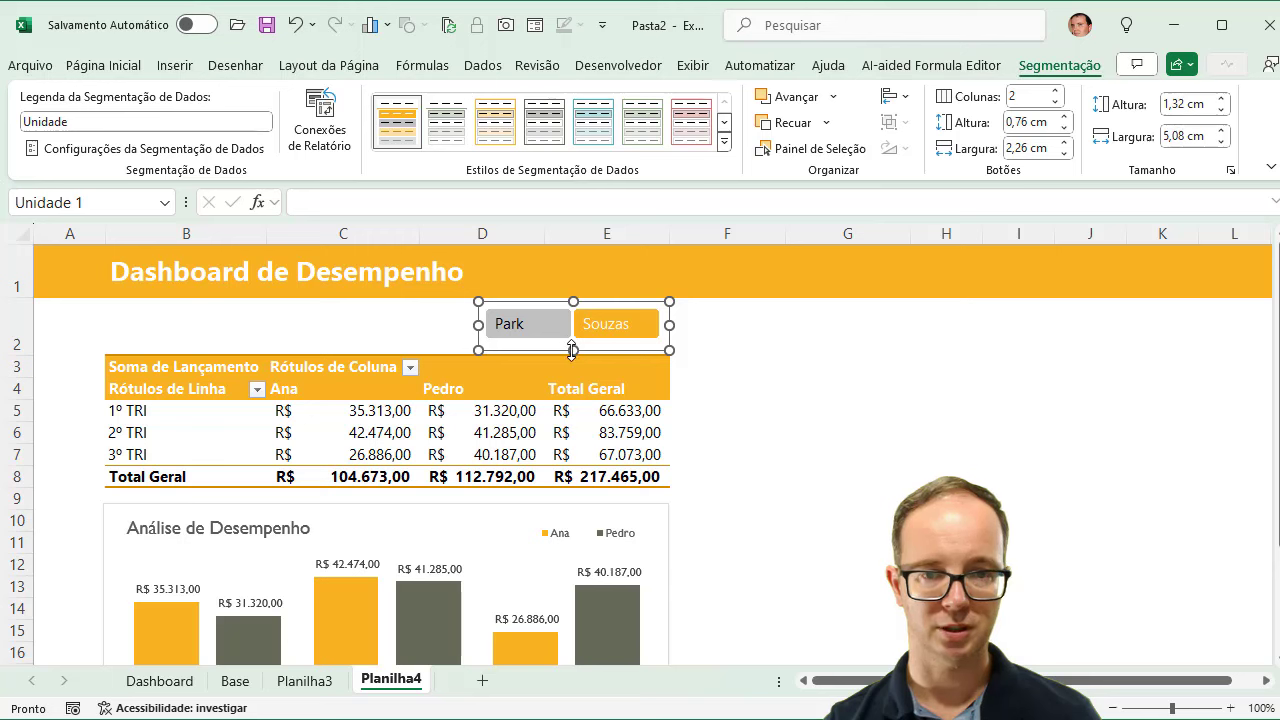
drag(572, 347, 616, 348)
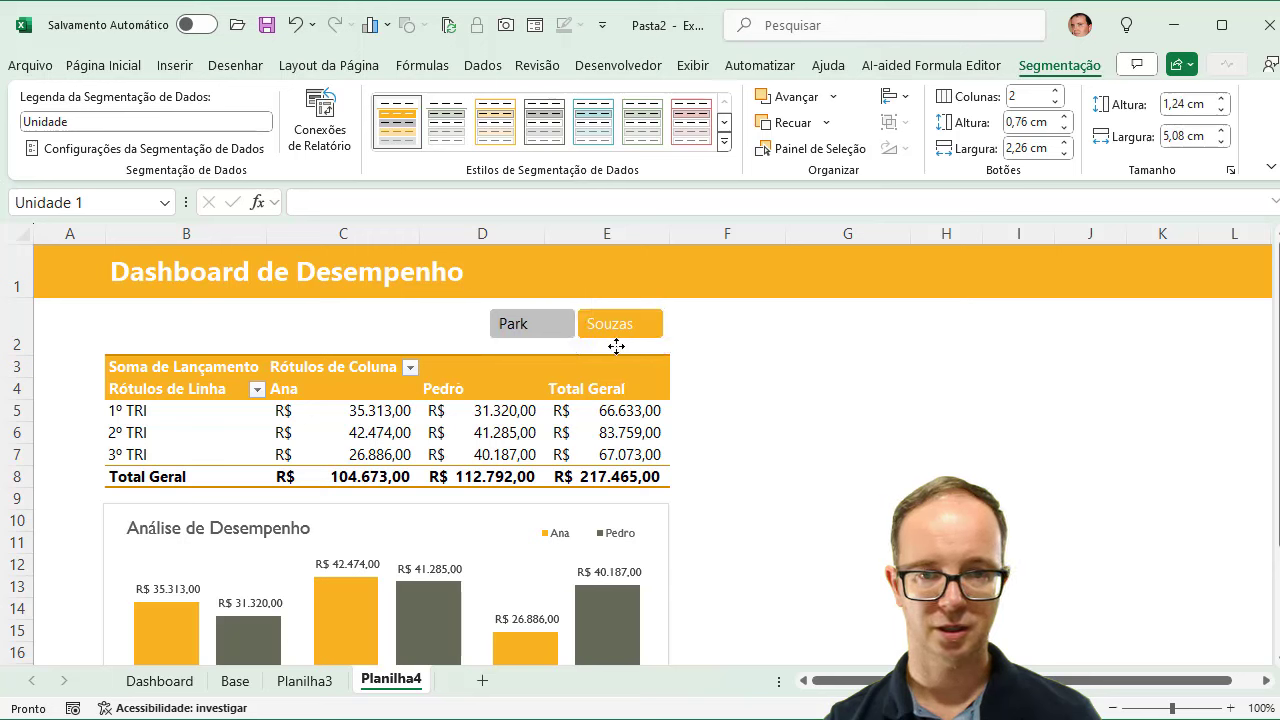
click(795, 362)
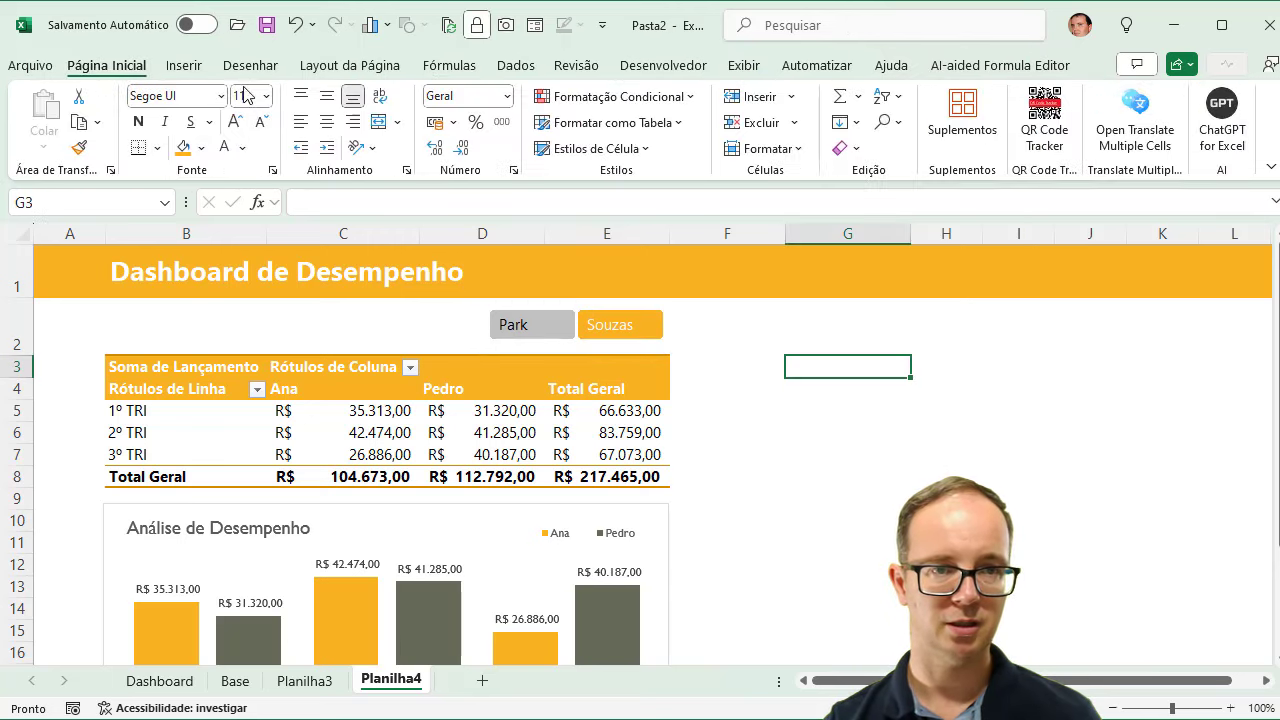
Insert a text box near B2 reading 'Escolha a Unidade:'
click(184, 70)
click(345, 120)
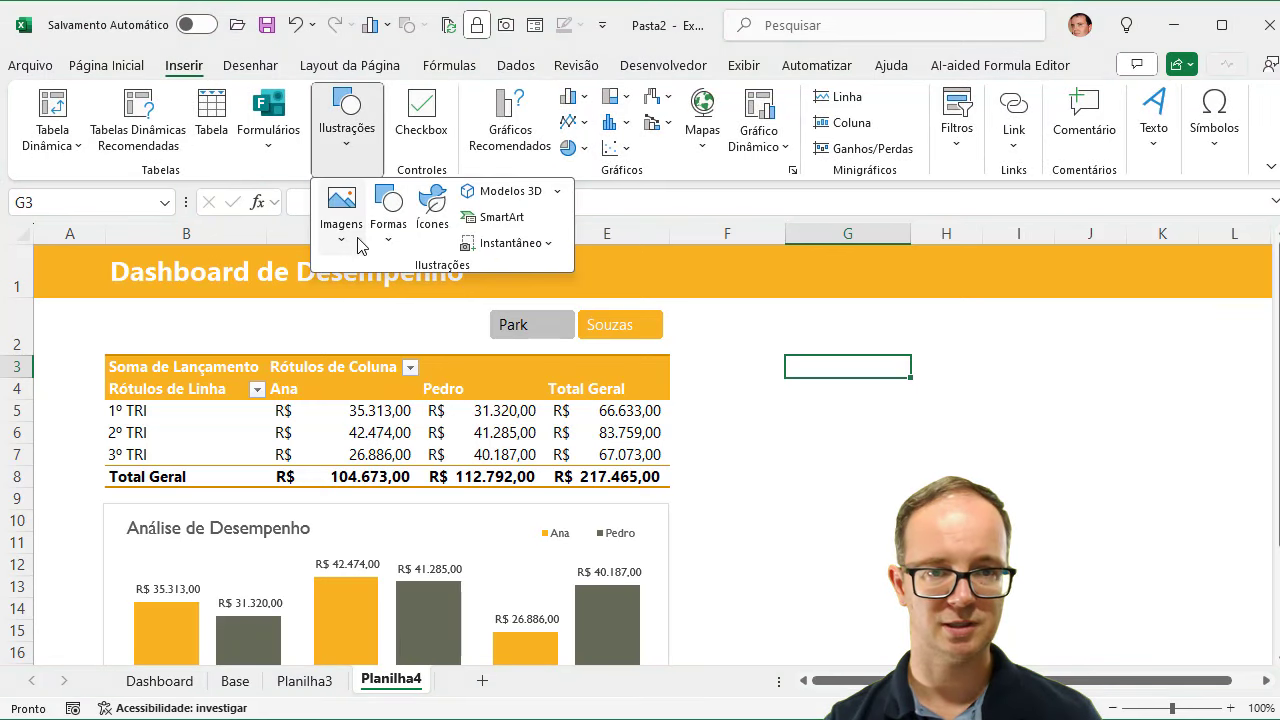
click(390, 245)
click(385, 295)
click(263, 314)
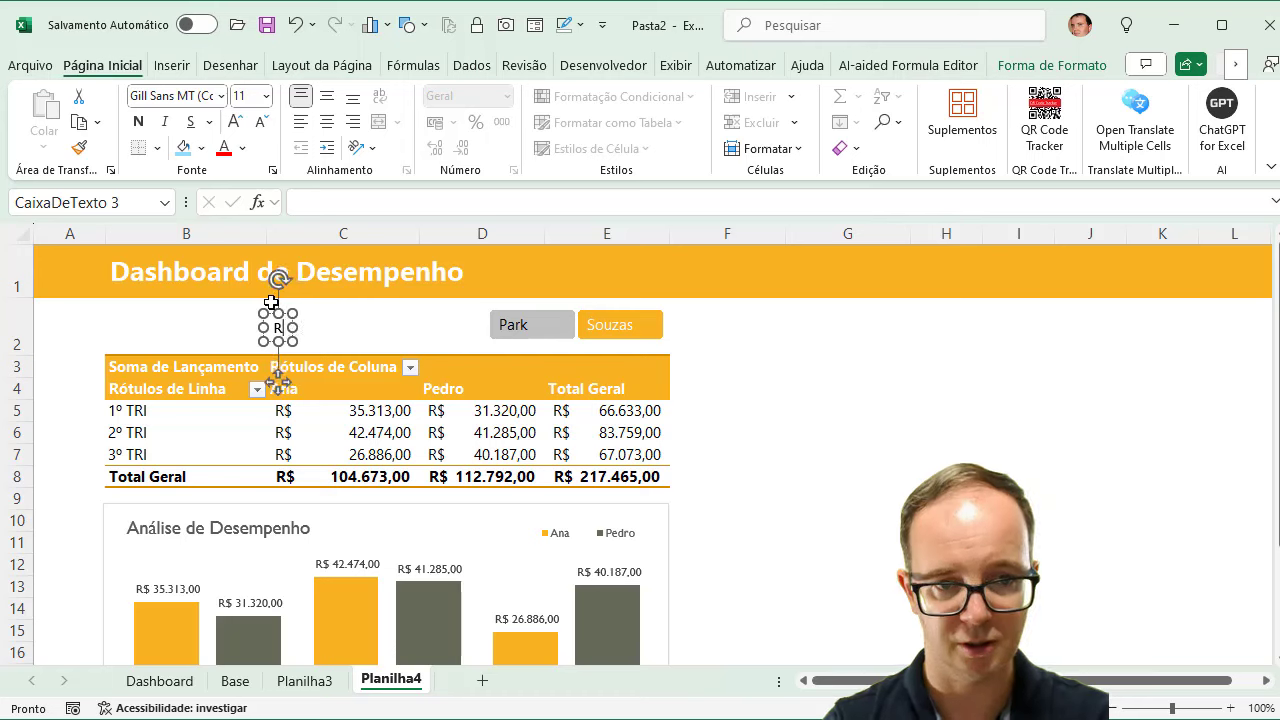
text(Escolha a)
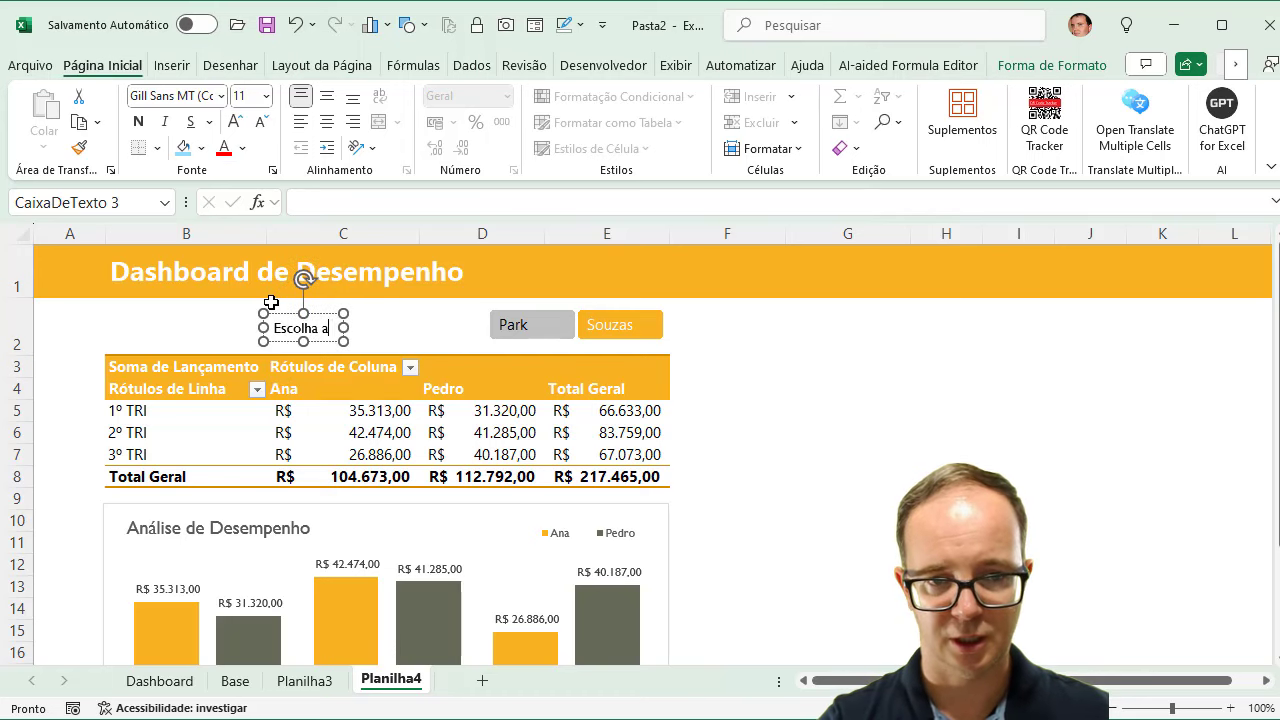
text( Unidade:)
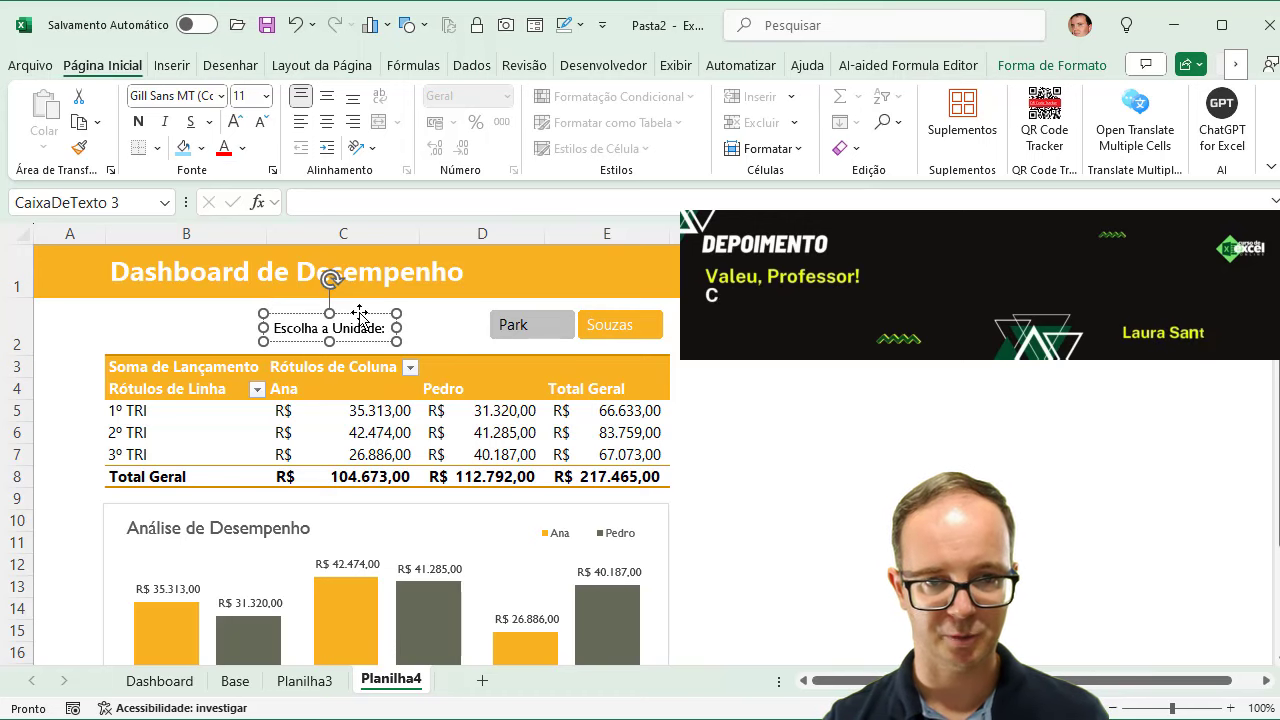
Bold the label, place it beside the slicer, and filter to the Park unit
drag(359, 313, 455, 310)
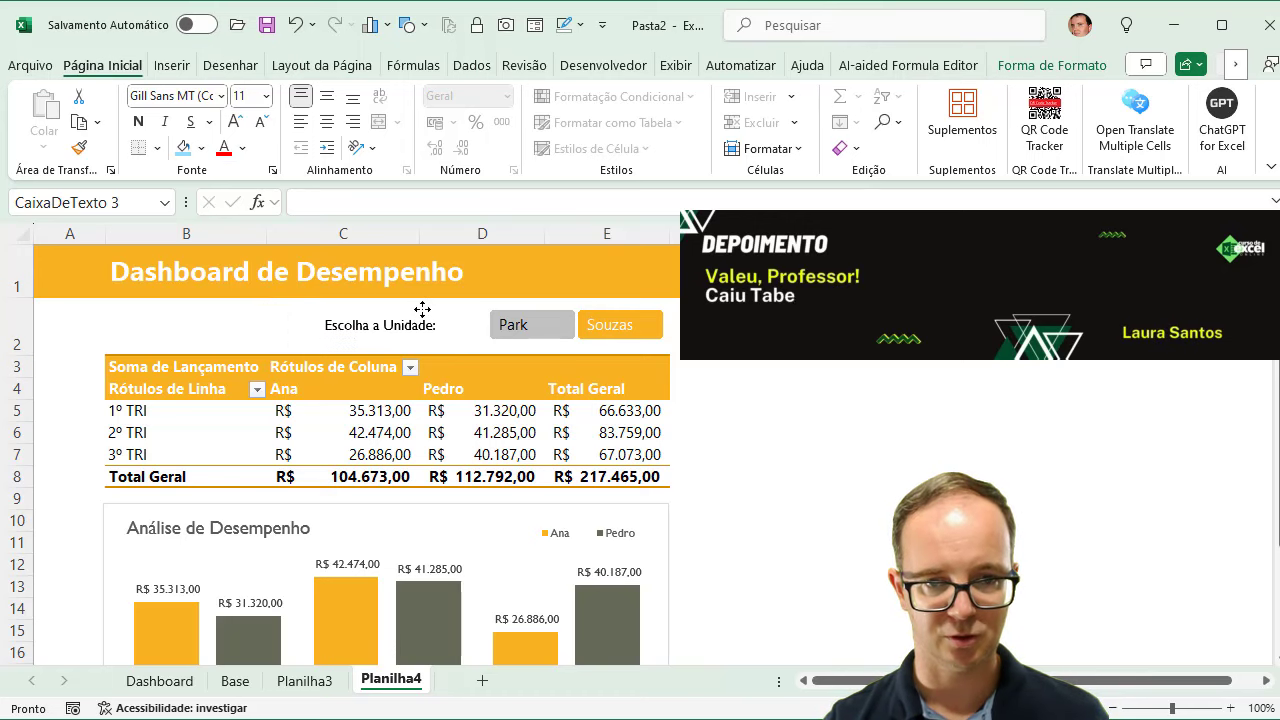
key(ctrl+n)
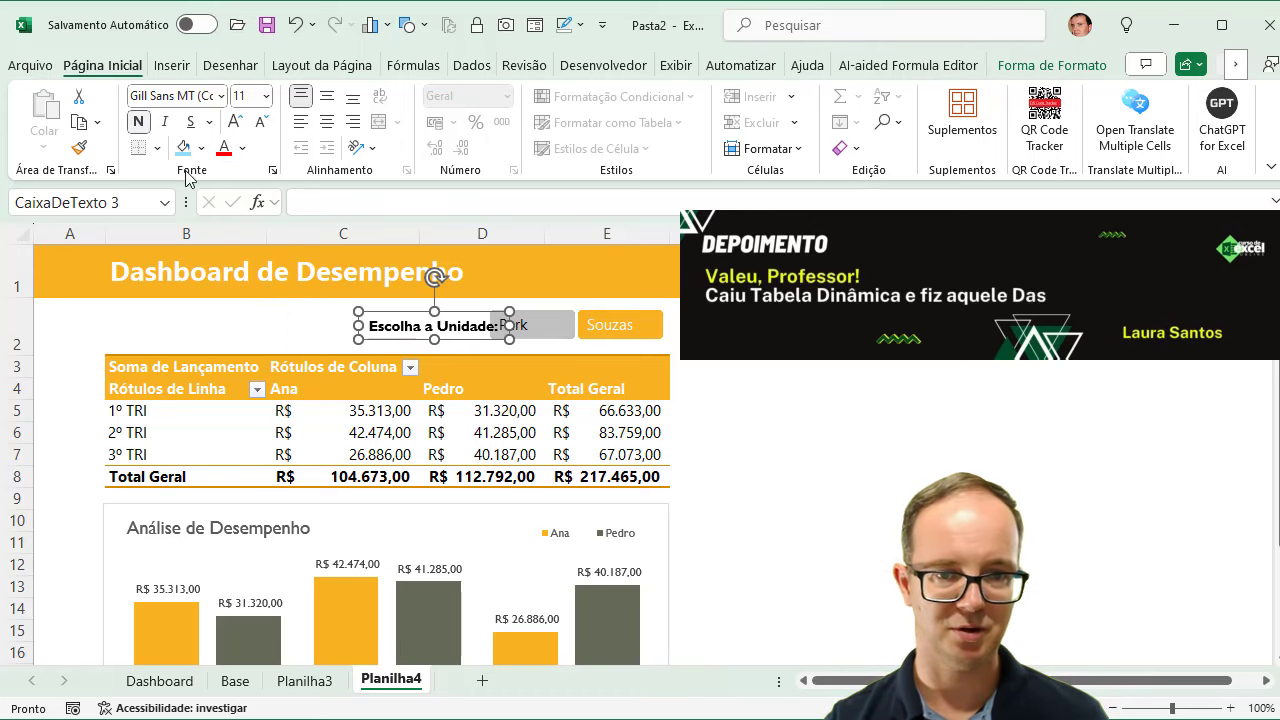
drag(474, 346, 453, 343)
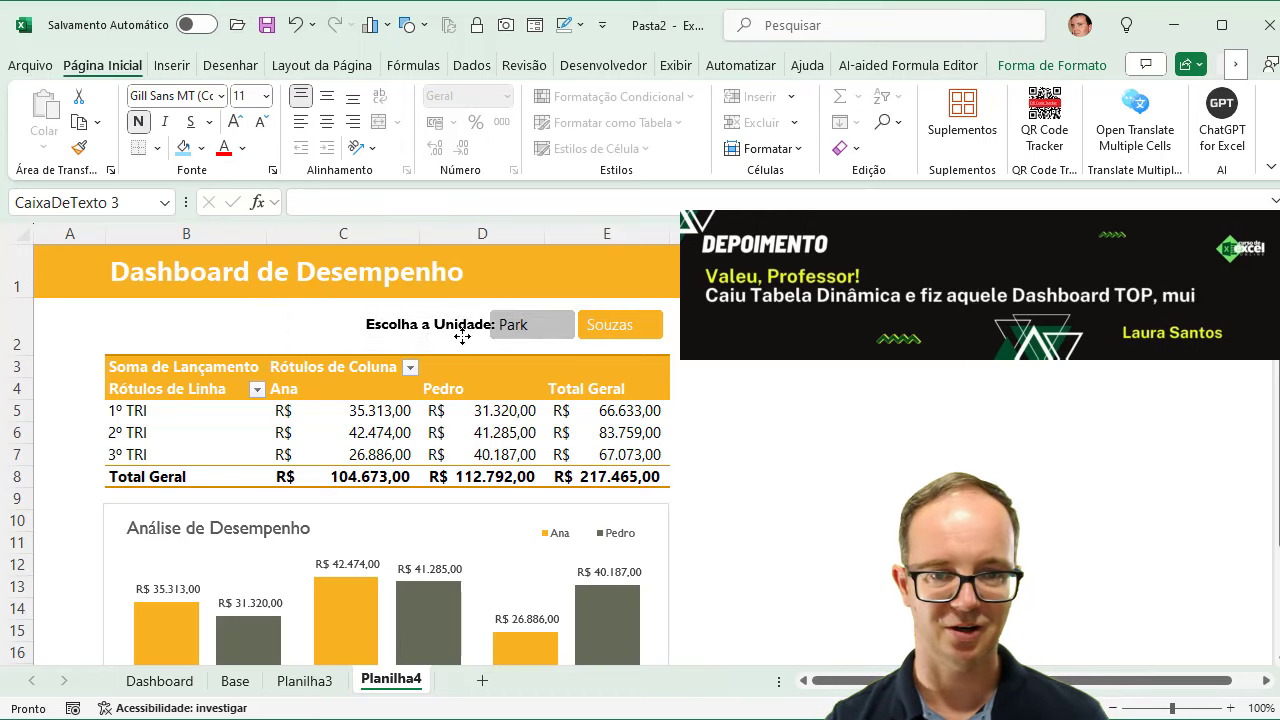
click(710, 326)
click(522, 324)
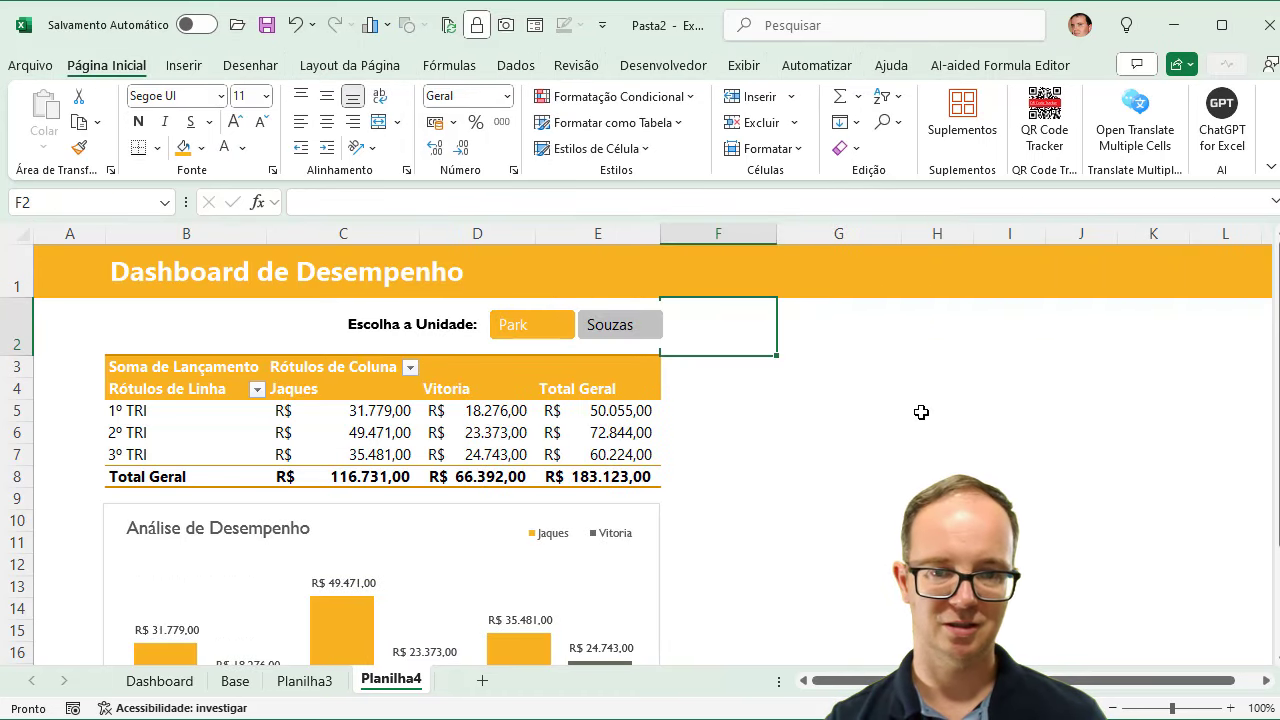
double_click(107, 65)
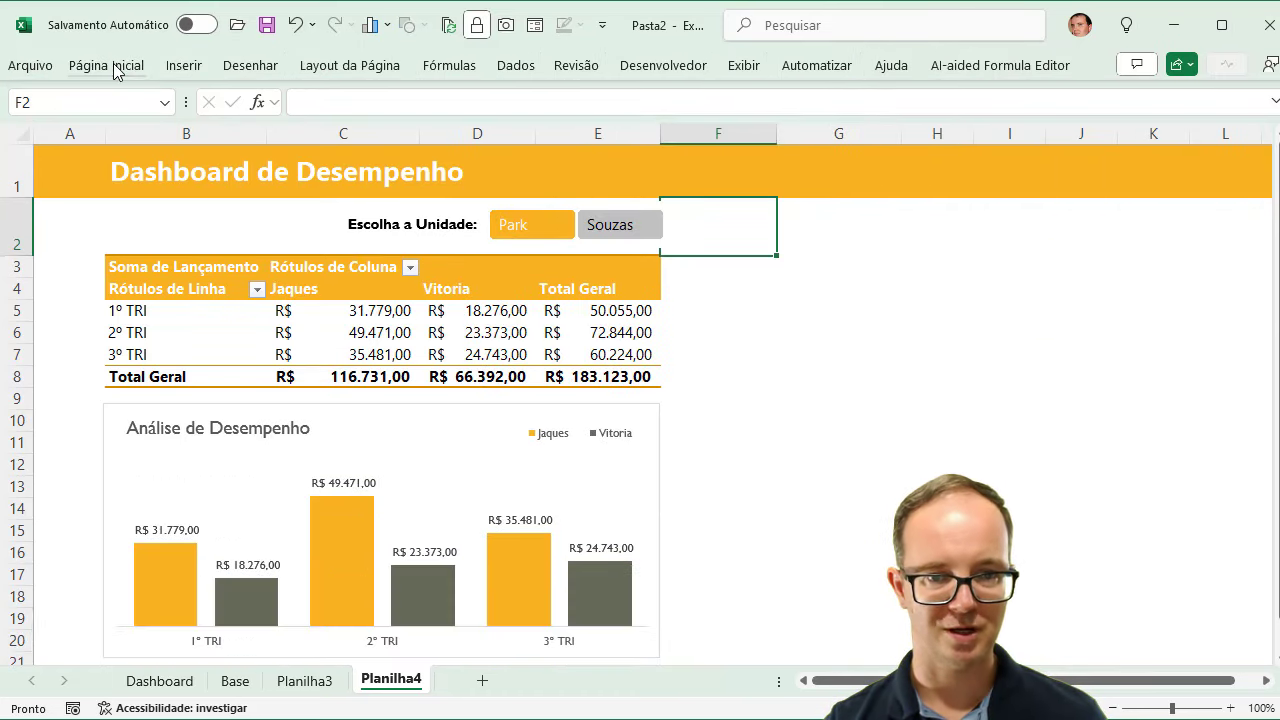
click(852, 357)
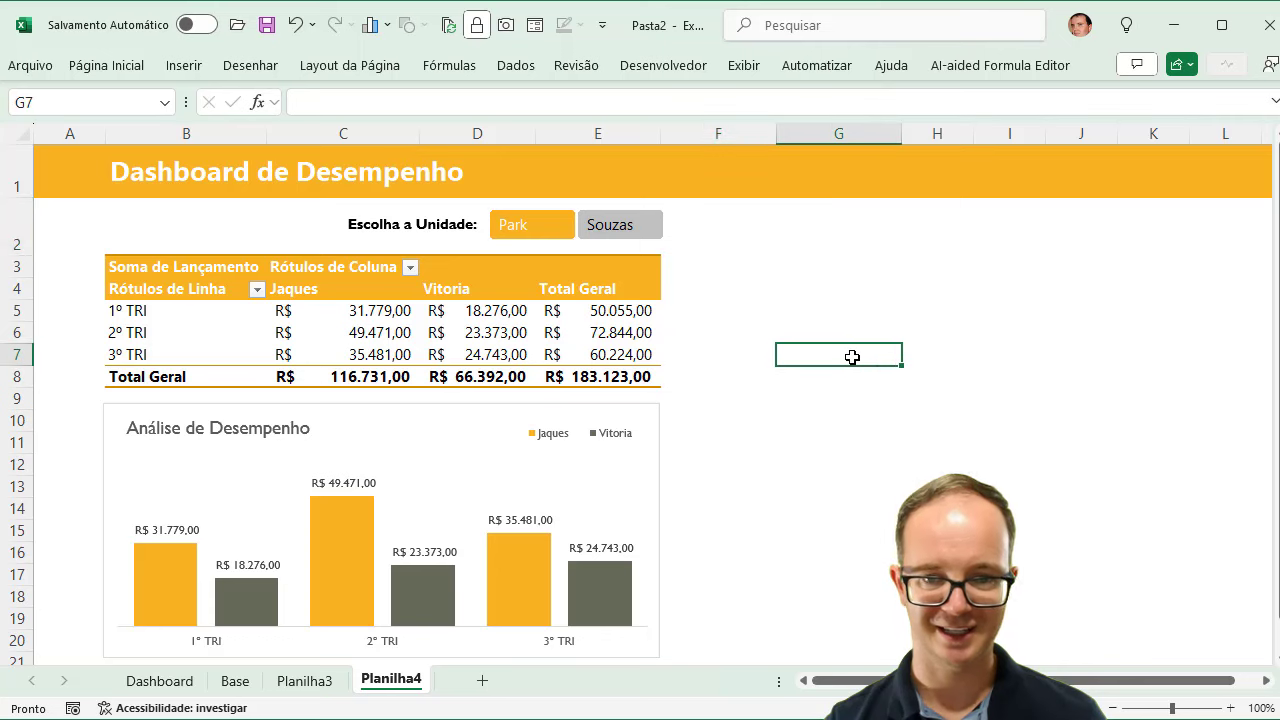
click(636, 226)
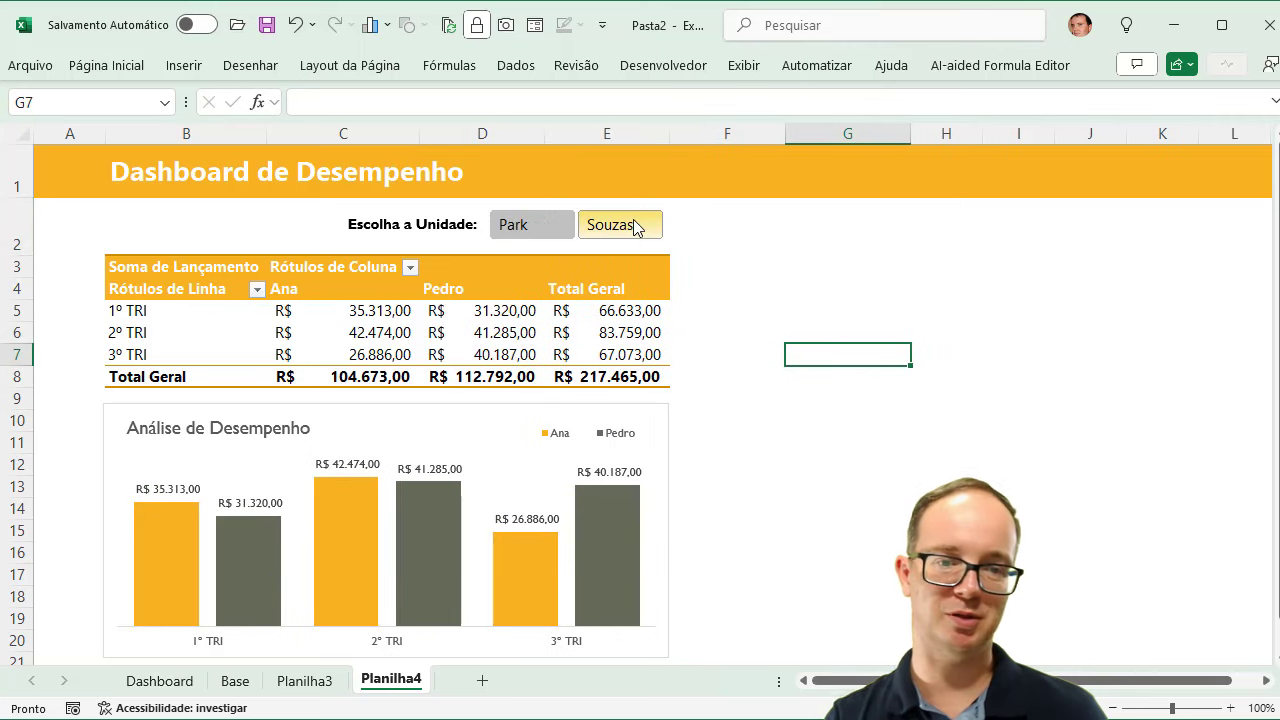